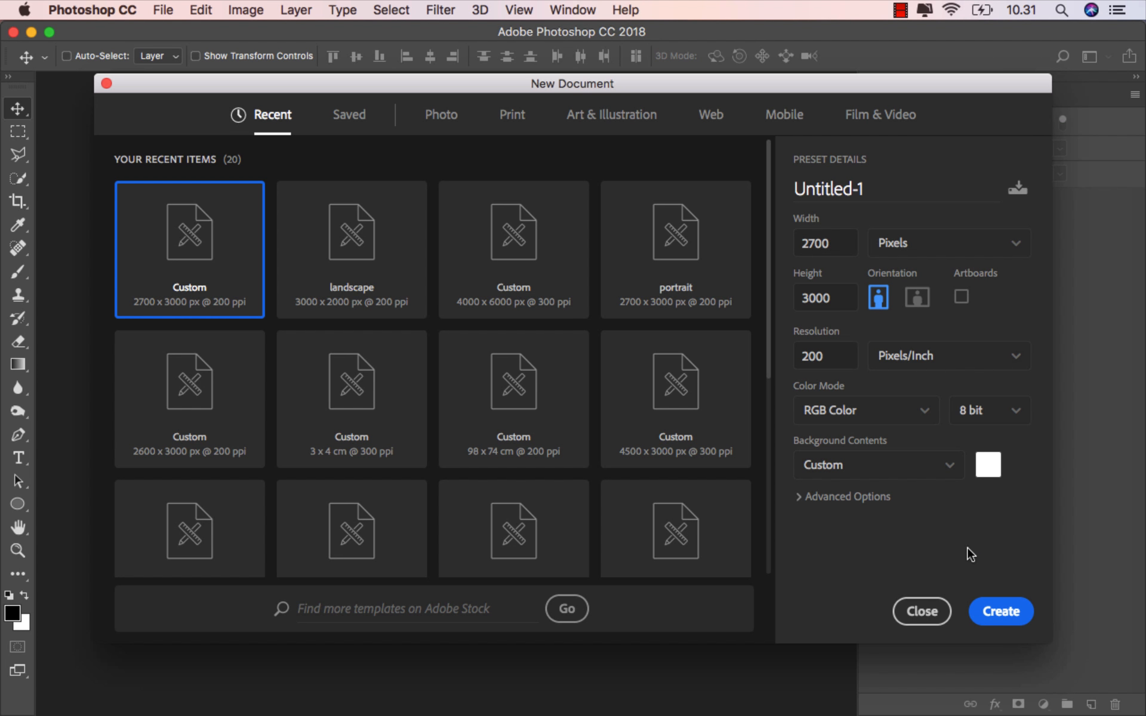
Step: Create a 2700 × 3000 pixel RGB document at 200 pixels/inch and place fog_67_by_lumibear_d2g63ex.jpg from Finder into it
click(988, 607)
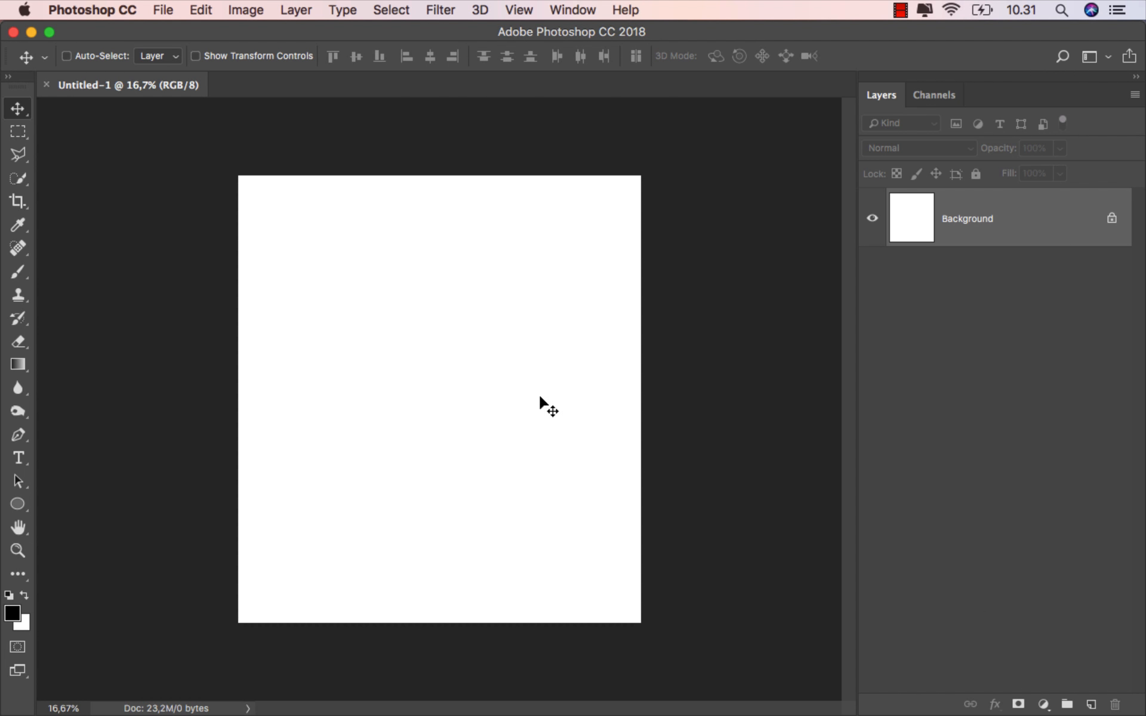
scroll(540, 398, up, 3)
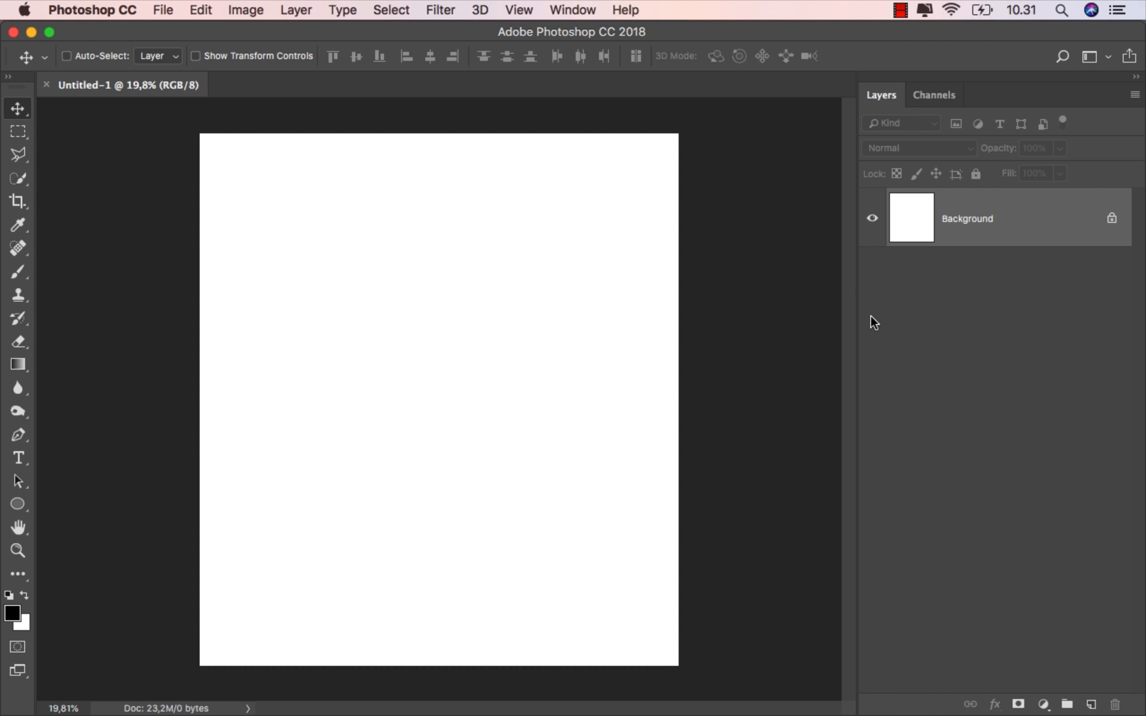
click(461, 686)
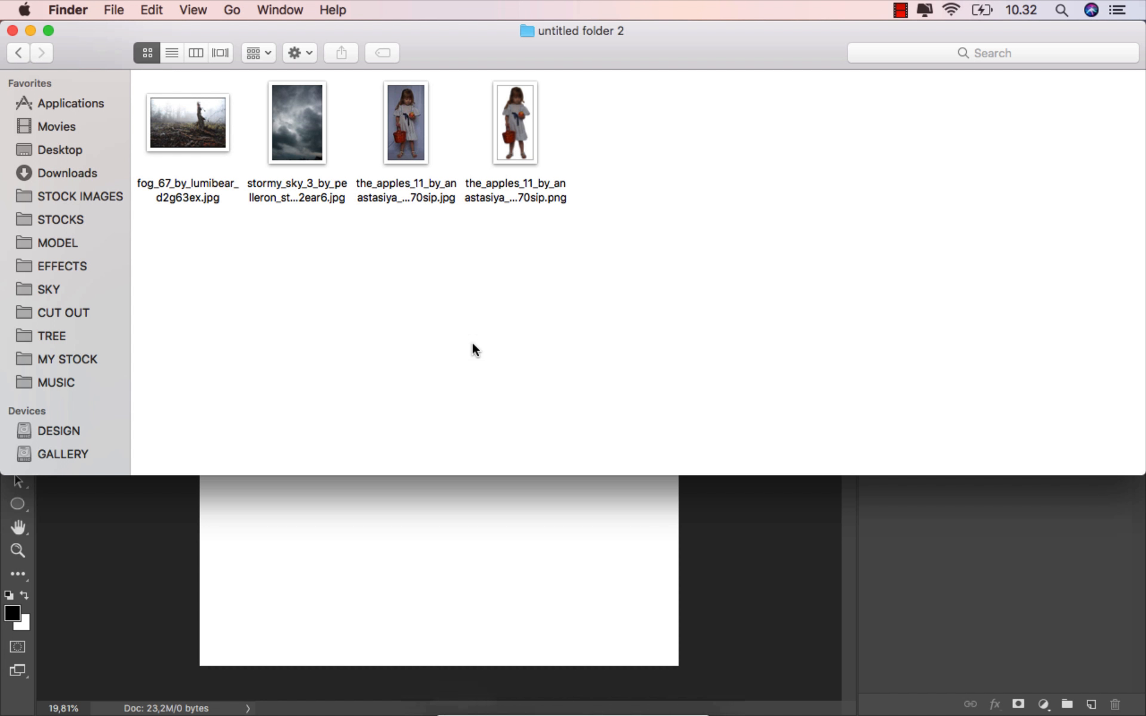
drag(206, 138, 394, 568)
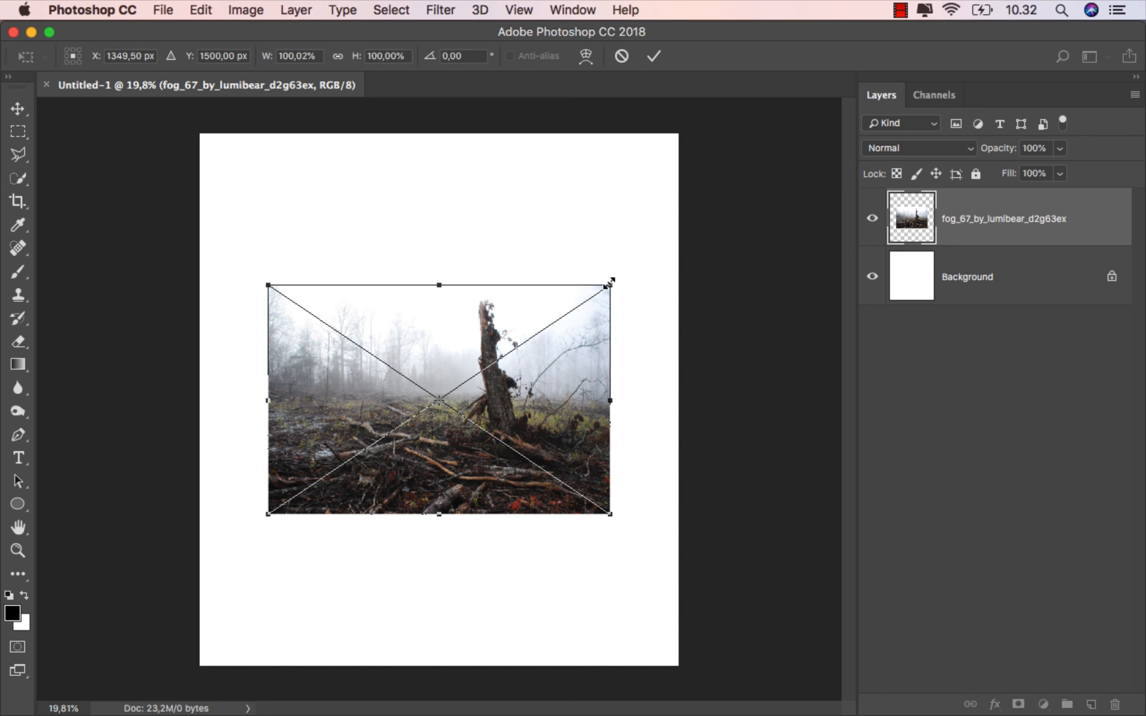
Step: Enlarge the placed fog image to about 181% width and 142% height, filling the lower part of the canvas, and commit the transform
drag(610, 282, 672, 230)
drag(555, 366, 556, 468)
drag(682, 502, 730, 501)
drag(148, 503, 110, 503)
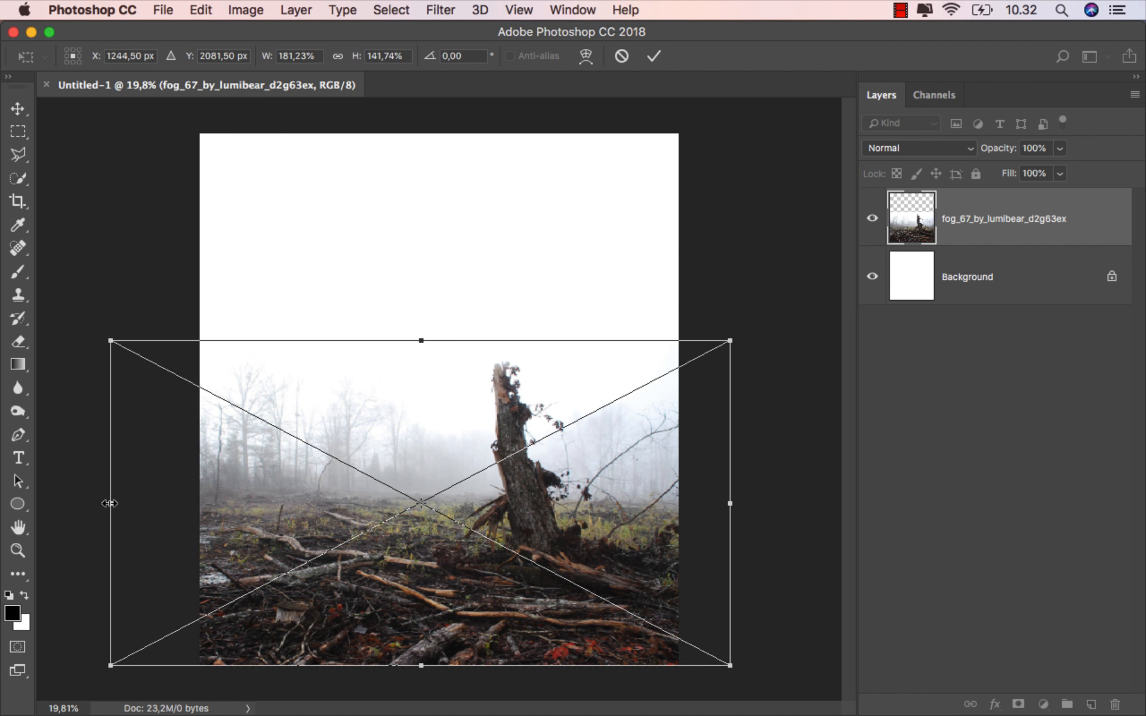
click(653, 56)
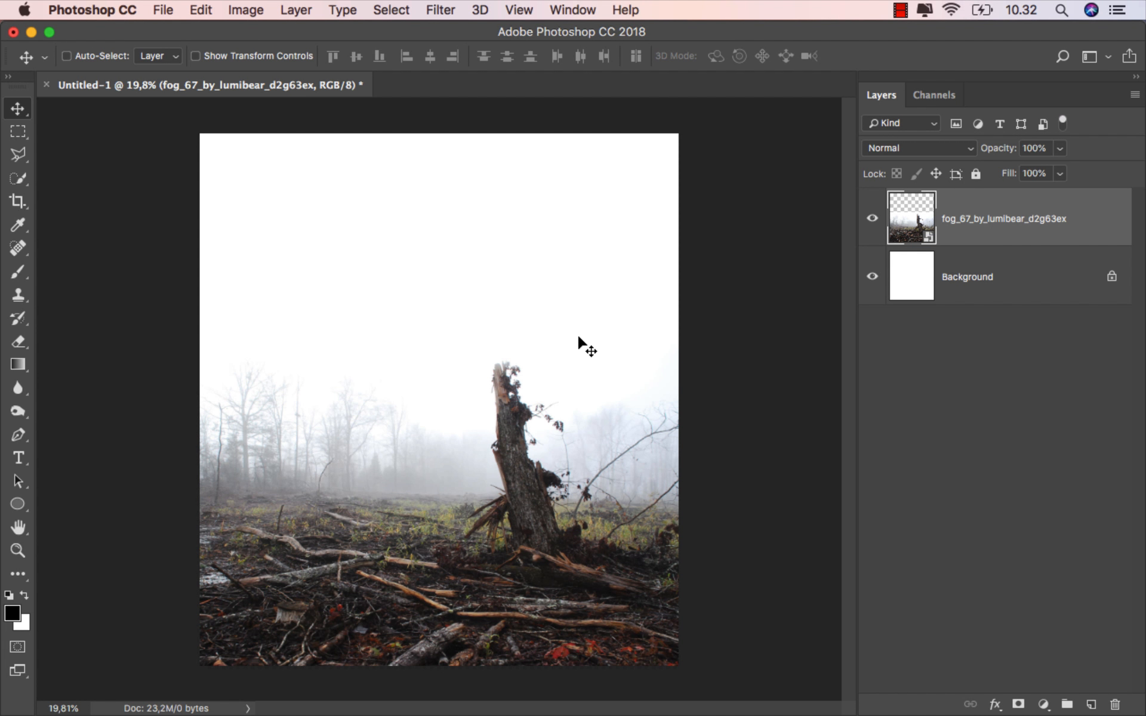
Step: Add a Solid Color fill layer in pale cream #fff3e3 directly above the Background layer
click(997, 282)
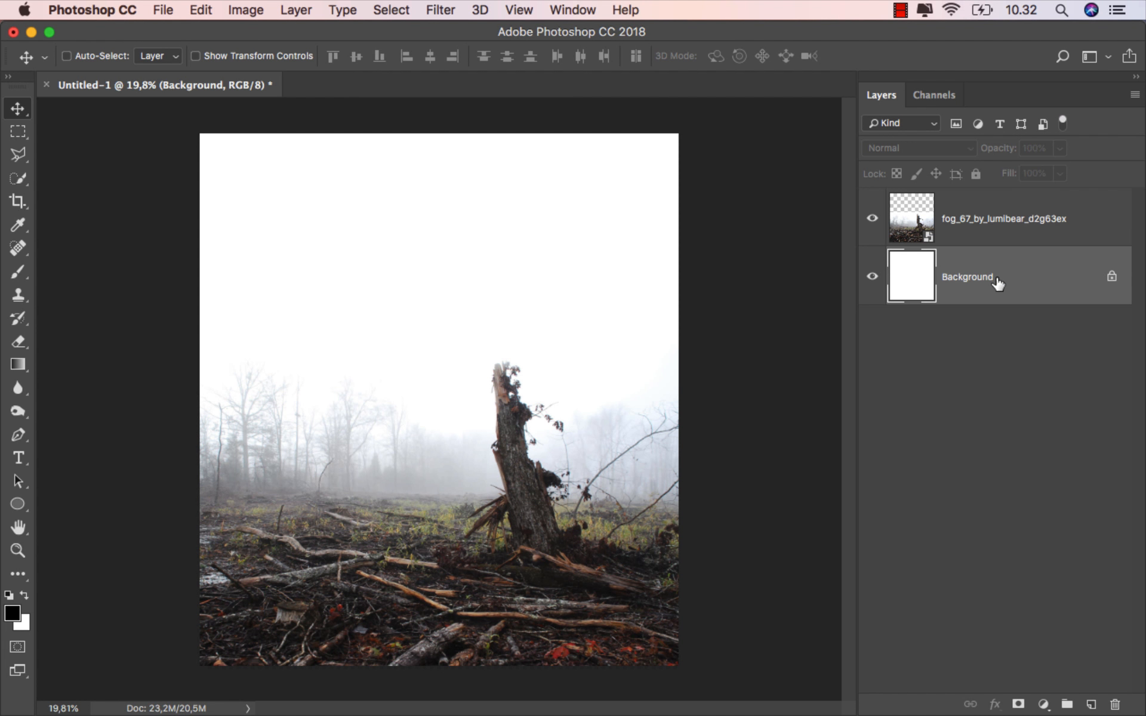
click(1043, 704)
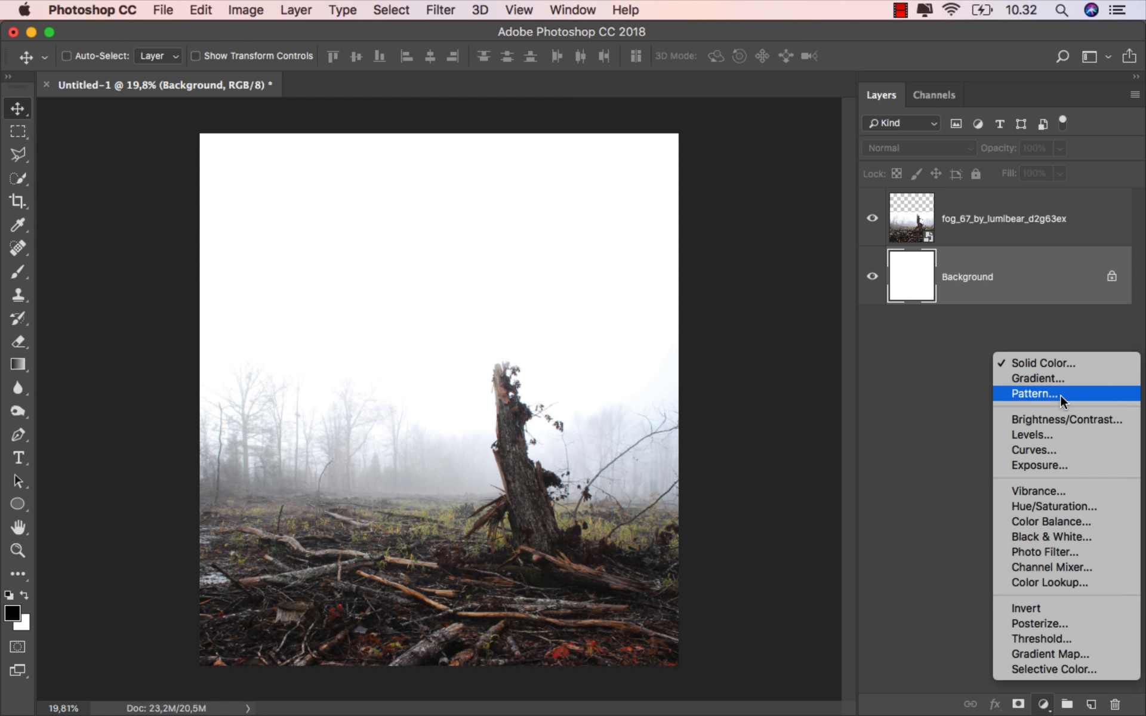
click(1068, 370)
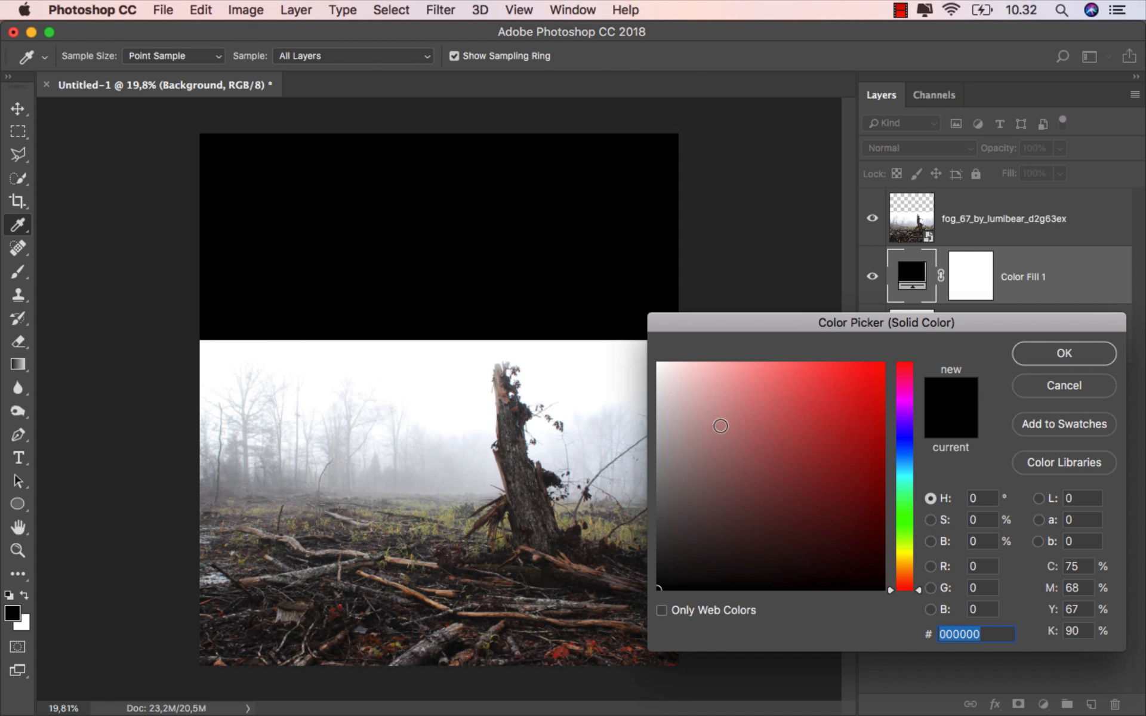
mouse_move(686, 380)
mouse_down()
mouse_move(679, 360)
mouse_move(688, 369)
mouse_up()
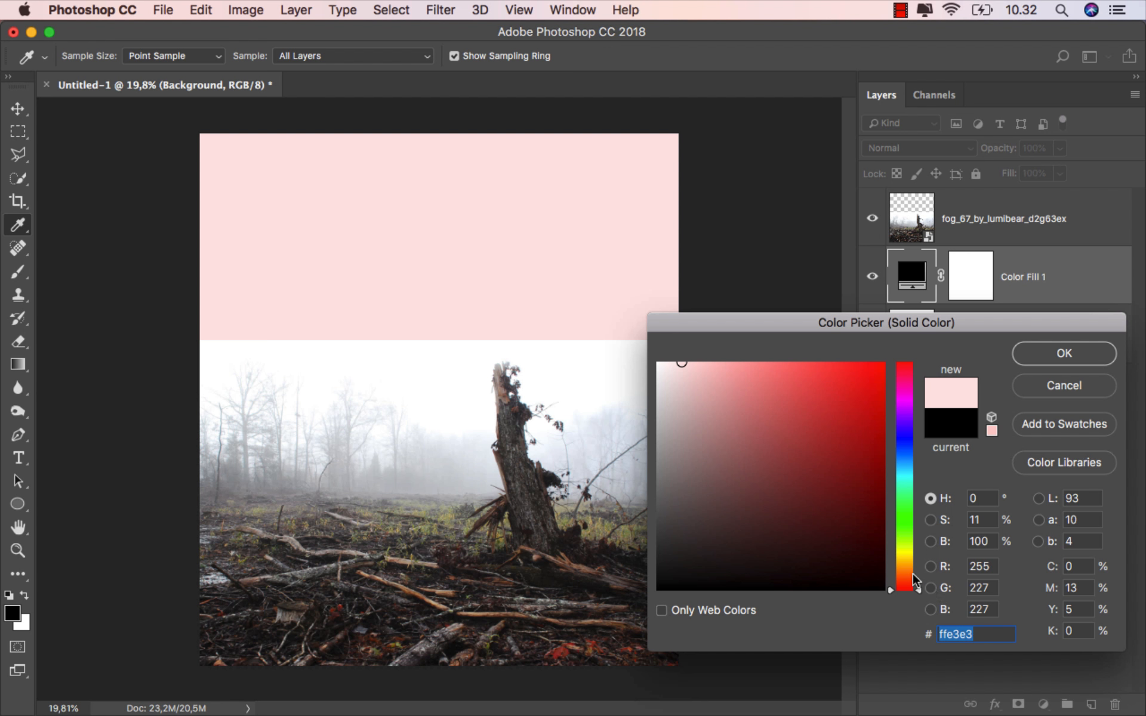
drag(909, 573, 910, 567)
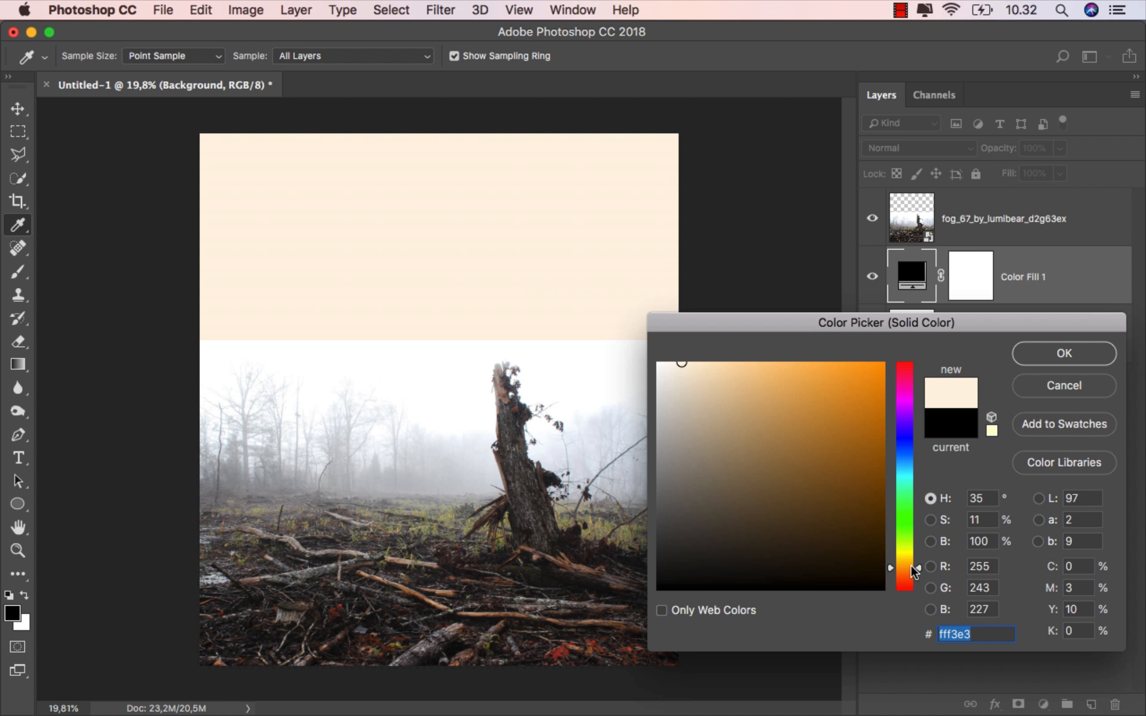
click(1029, 352)
scroll(667, 389, up, 1)
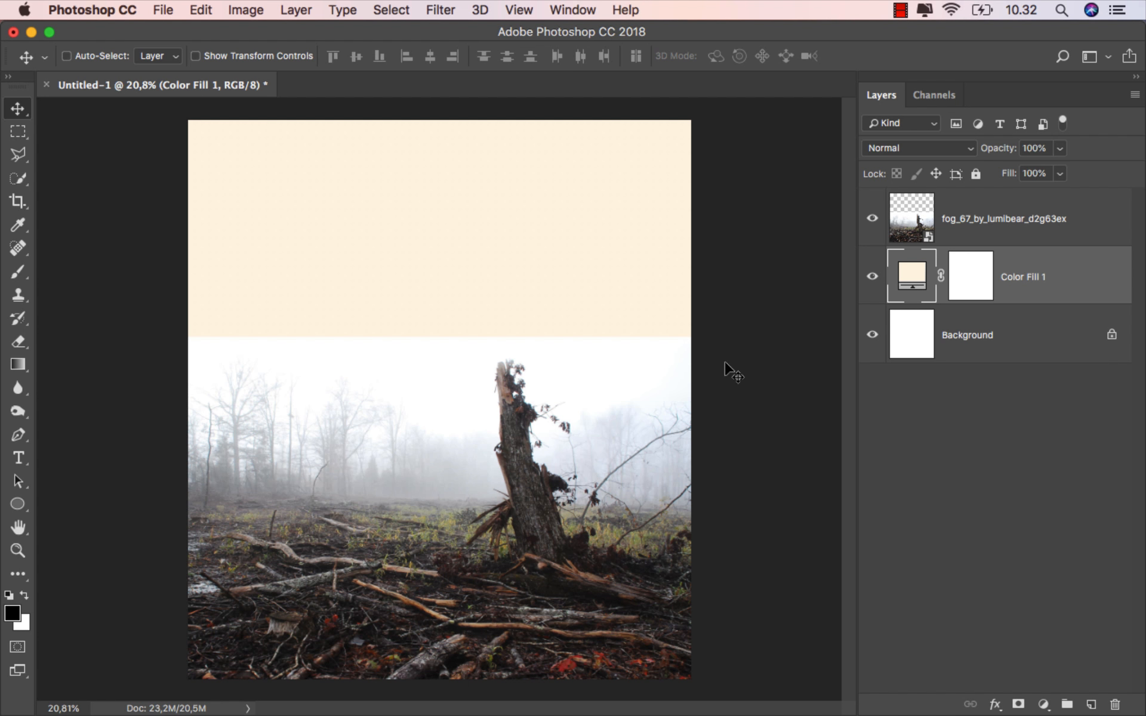
Step: Set the blend mode of the fog image layer to Multiply
click(1006, 222)
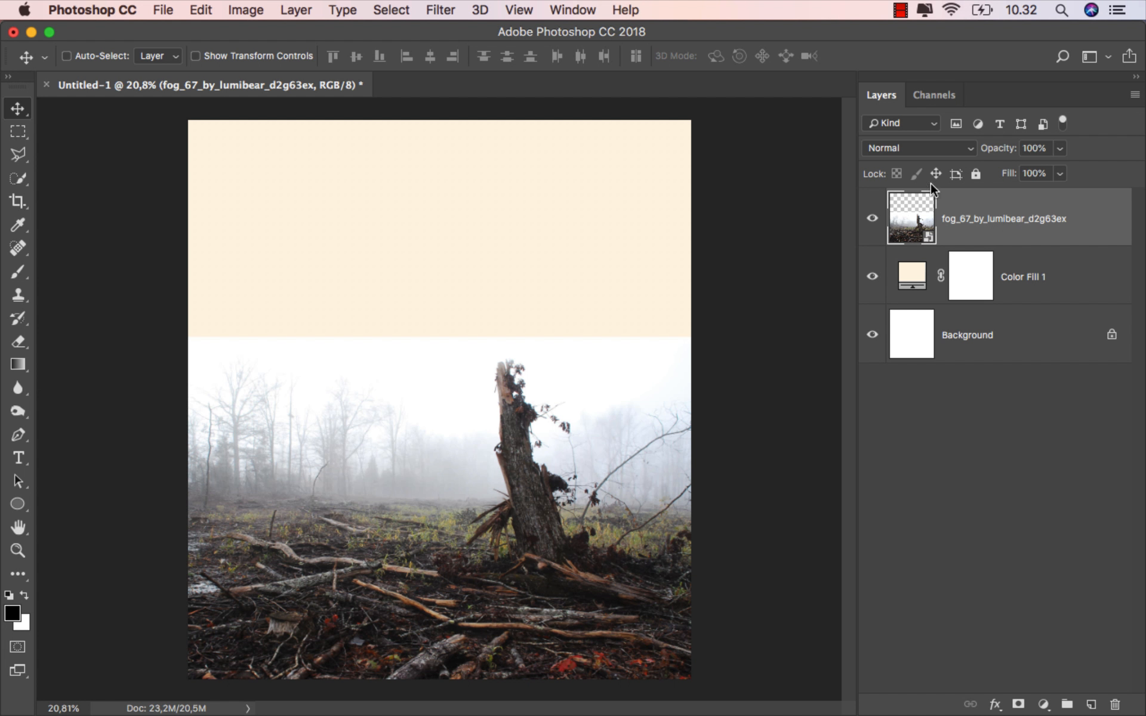
click(897, 151)
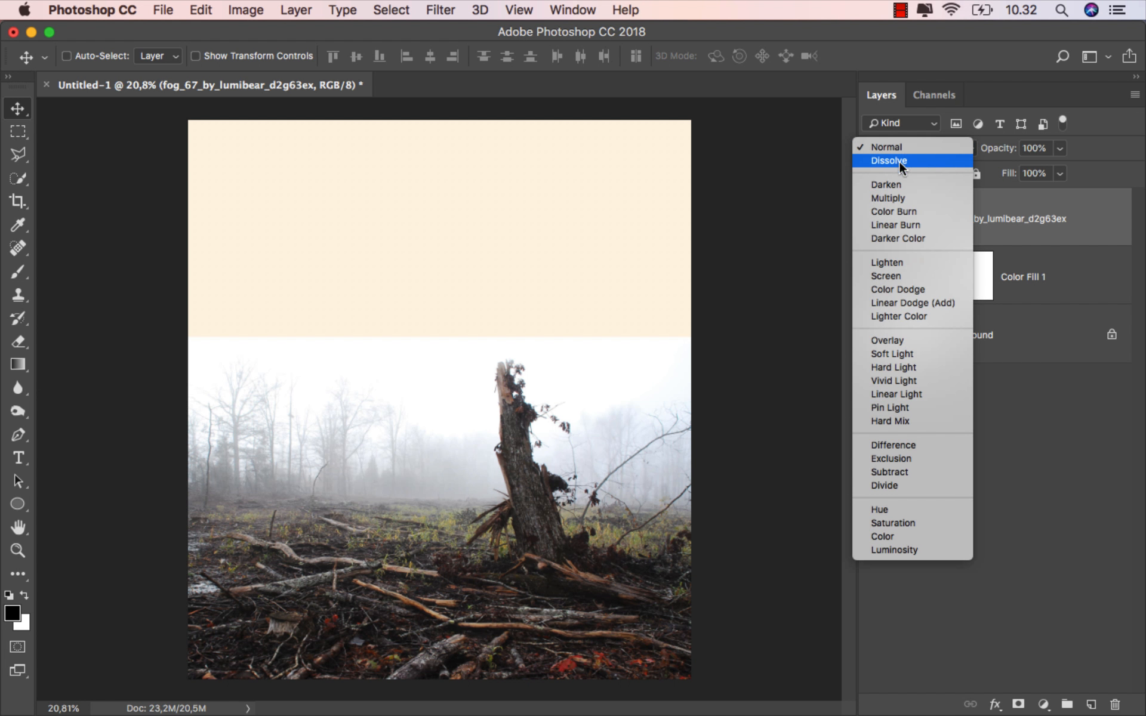
click(917, 196)
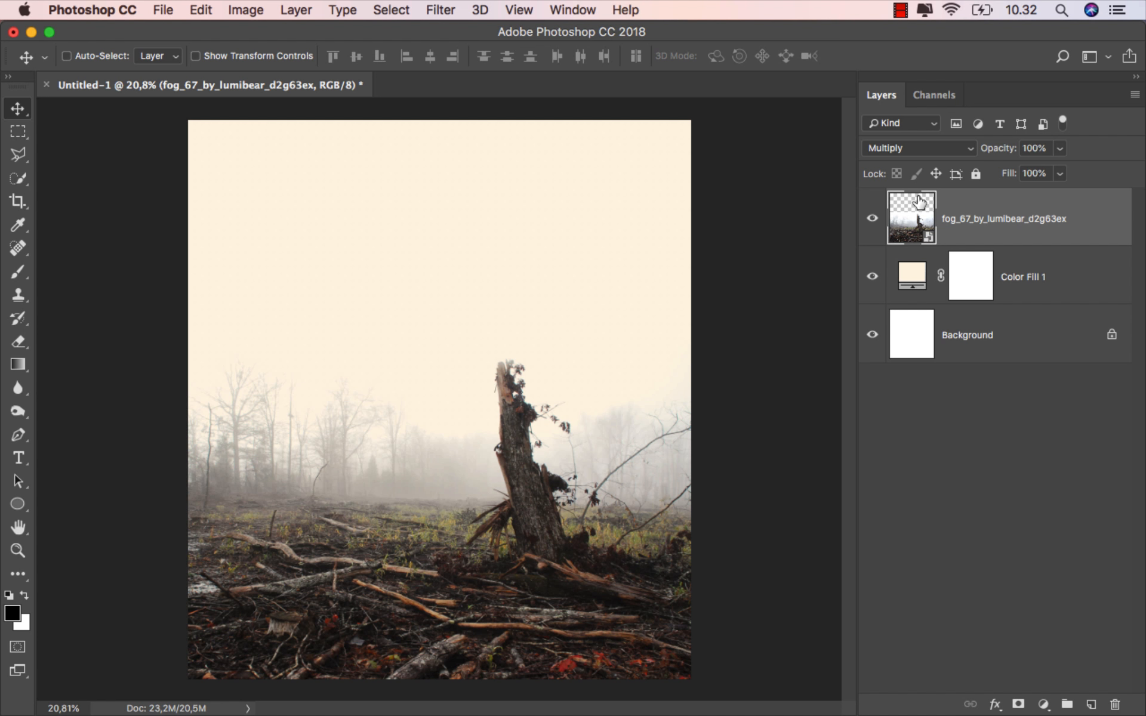
Step: Place the stormy_sky_3 image from Finder on top and stretch it to about 39% width so it covers the whole canvas
mouse_move(502, 713)
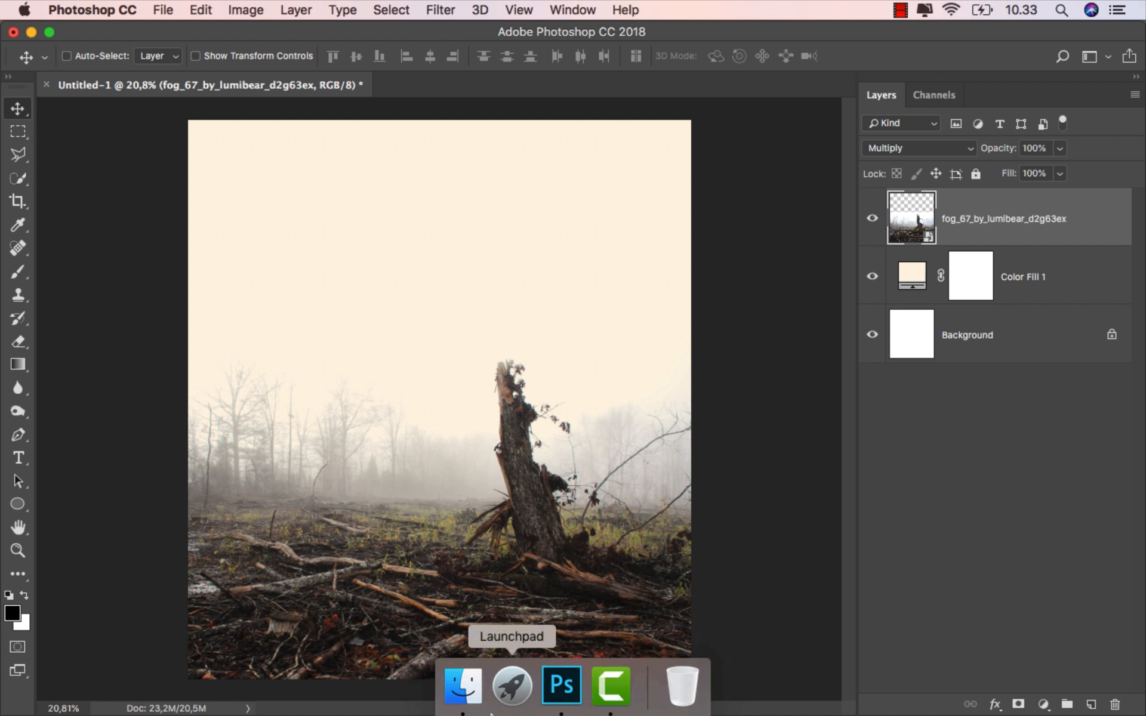
click(467, 685)
click(308, 138)
drag(308, 138, 412, 566)
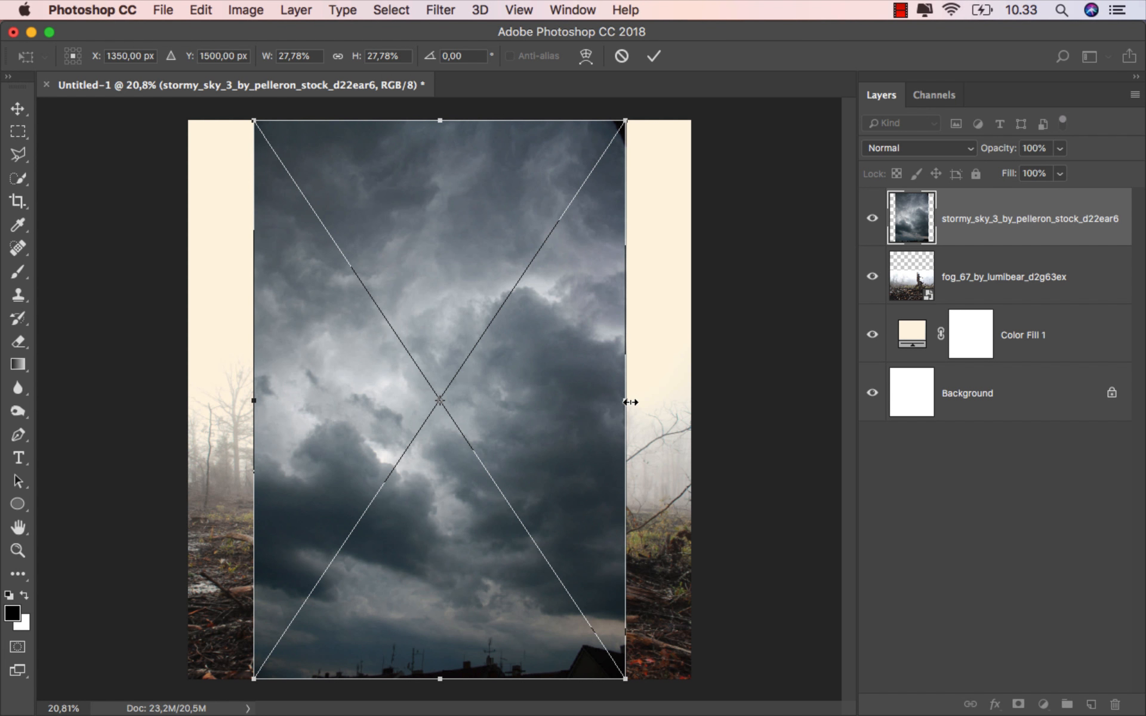
drag(629, 401, 718, 401)
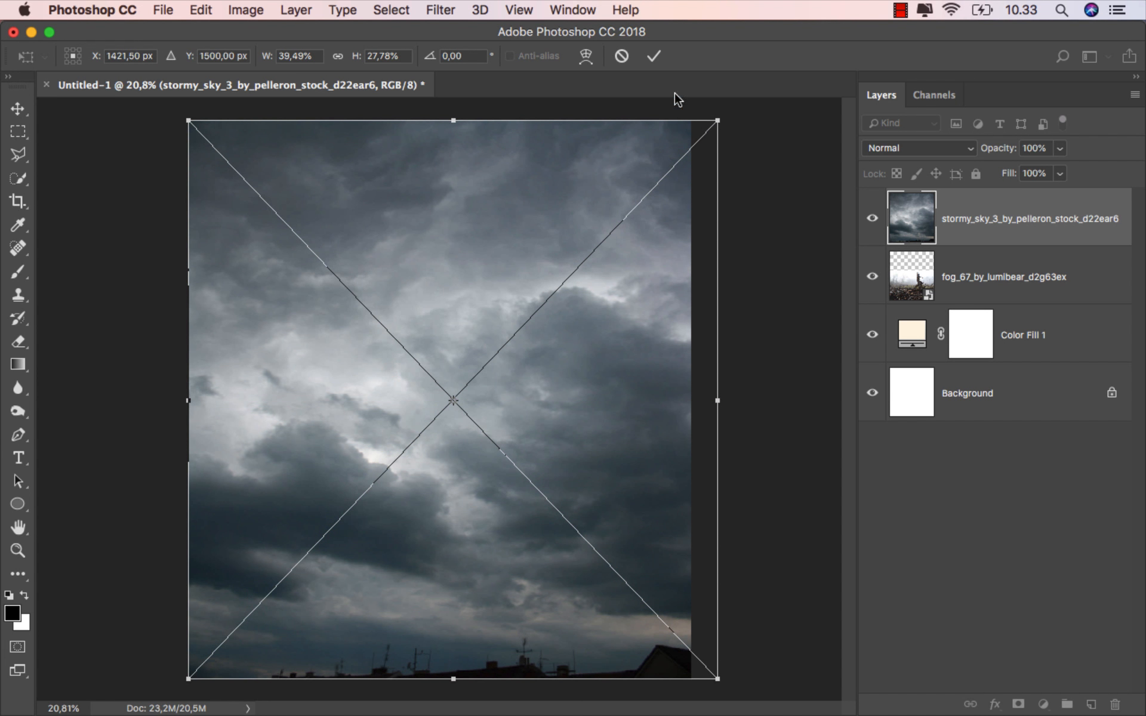
click(653, 55)
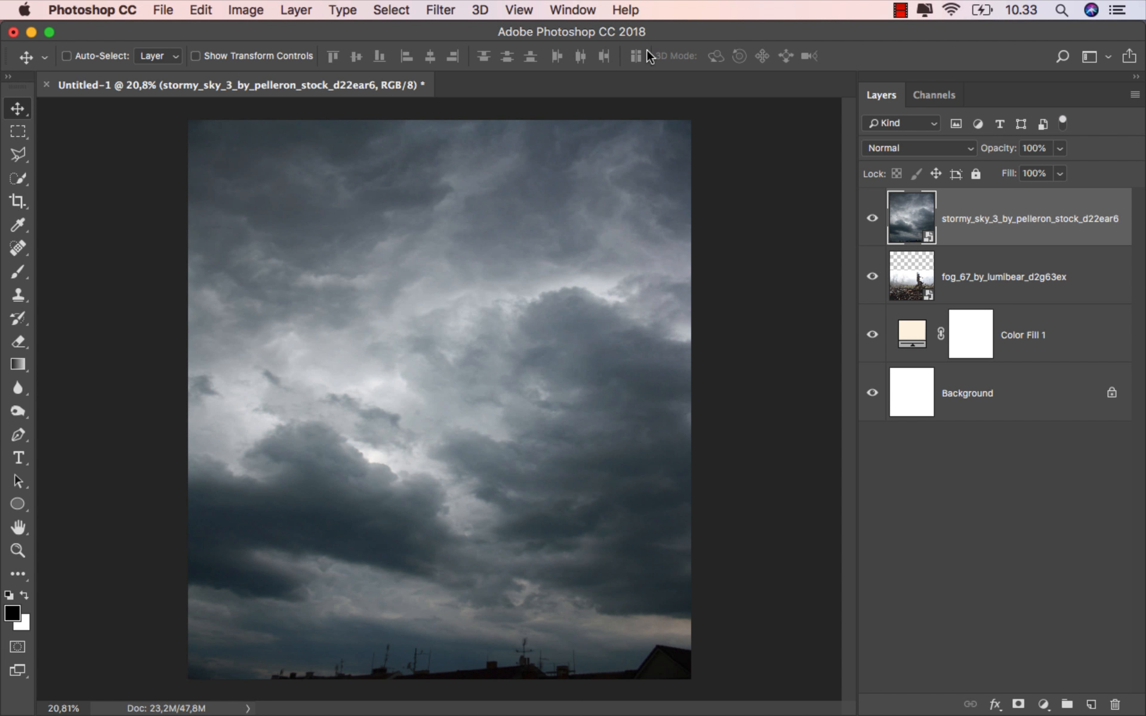
Step: Add a layer mask to the stormy sky layer and ready a linear foreground-to-transparent gradient at 50% opacity
click(1018, 705)
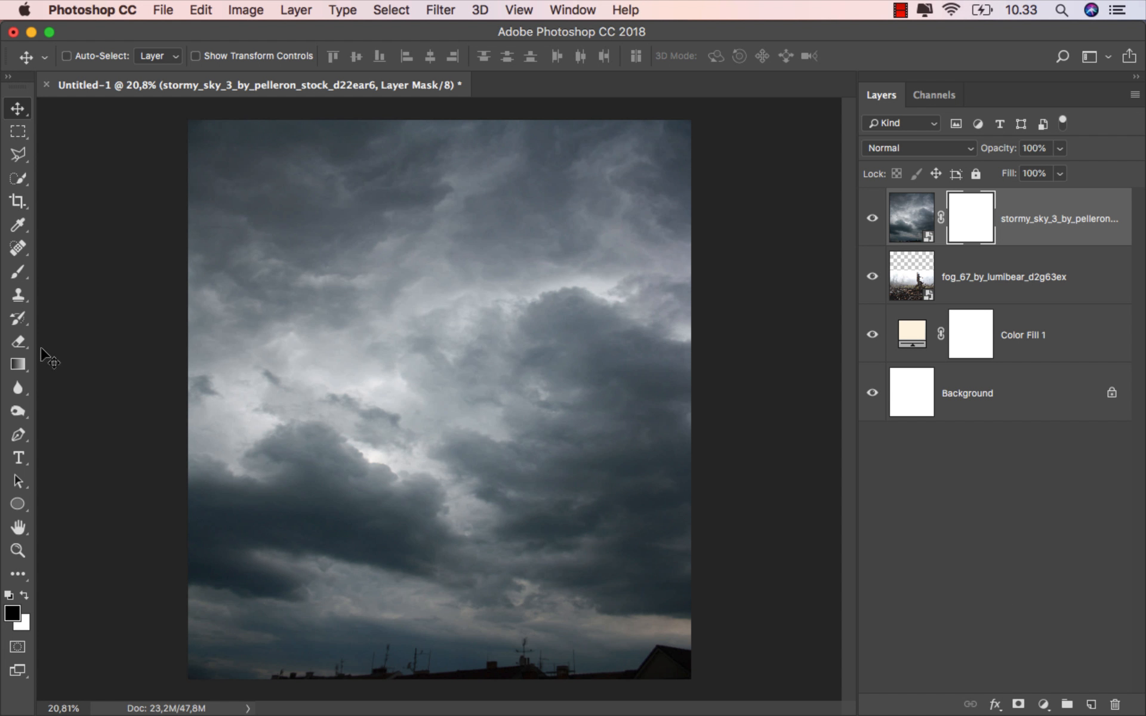
drag(18, 364, 58, 365)
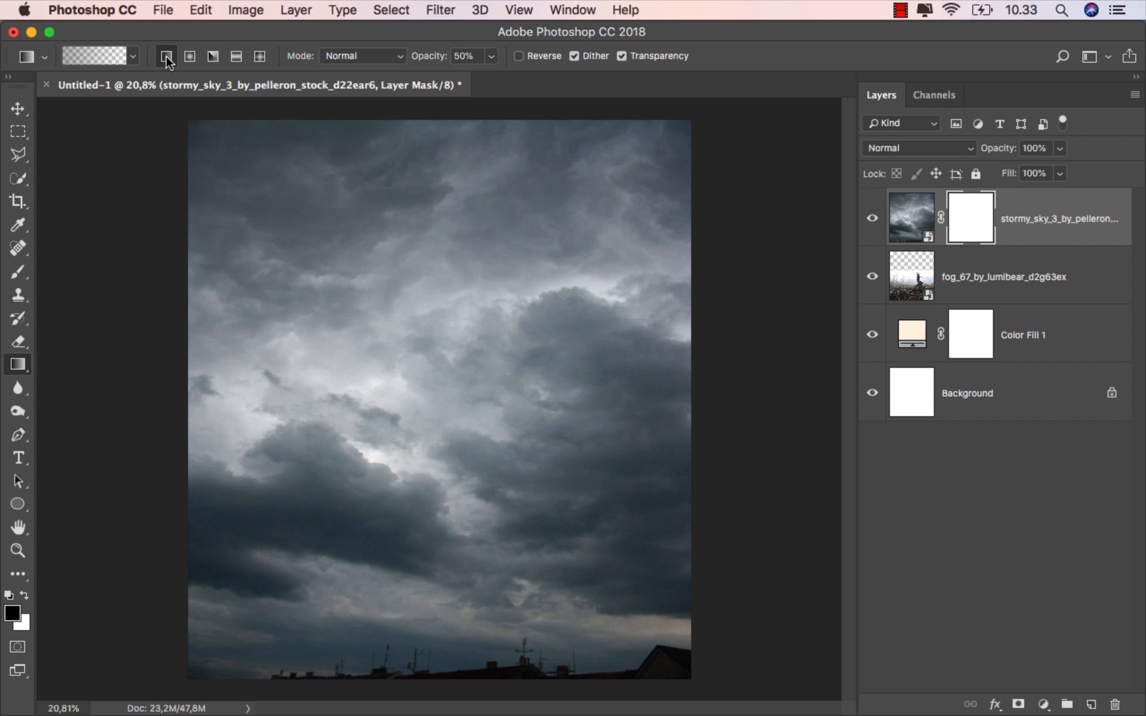
click(134, 57)
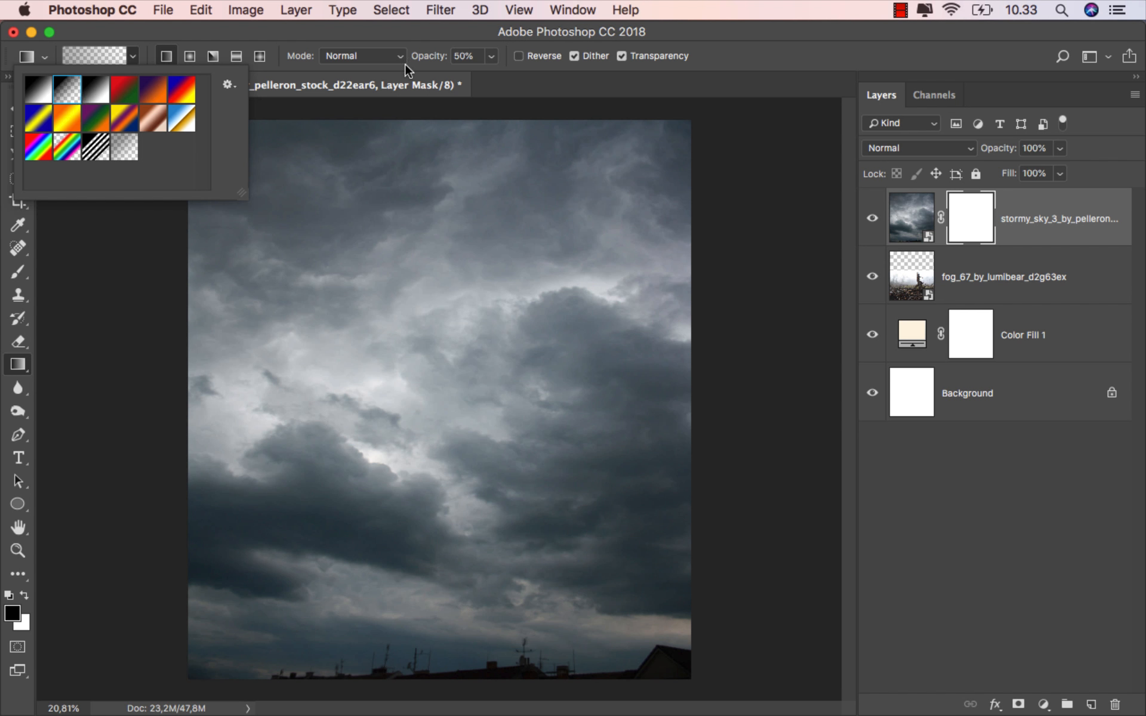
drag(477, 55, 443, 62)
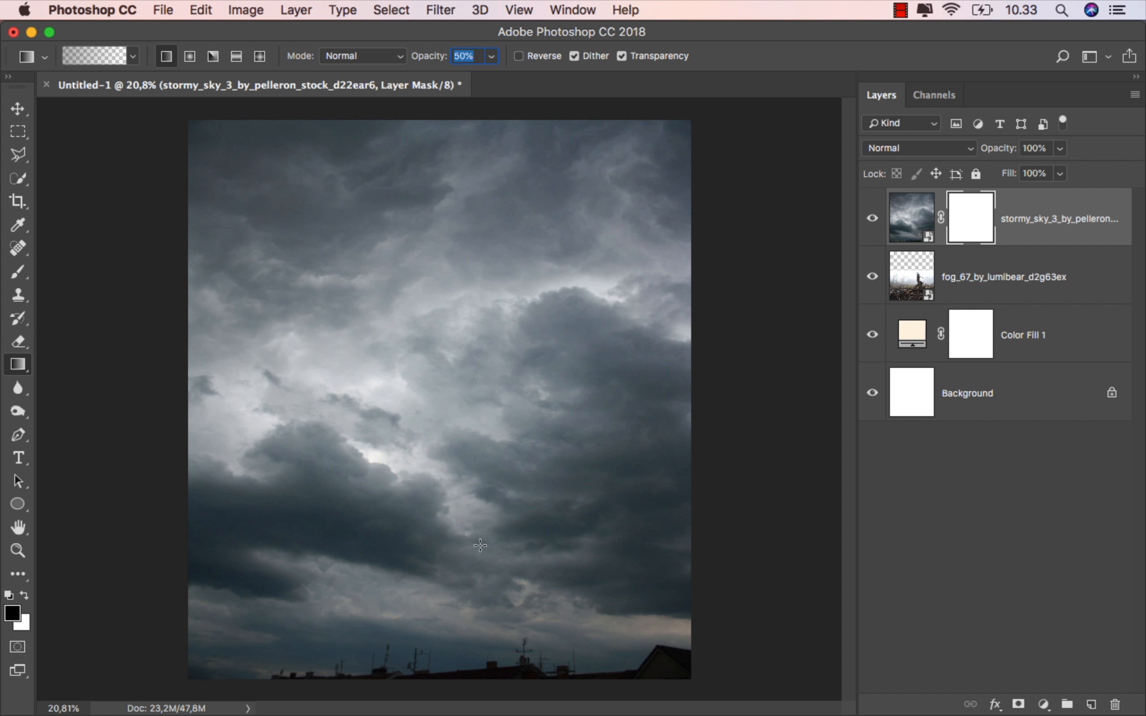
Step: Draw repeated black upward gradients on the sky layer's mask to fade the lower sky into the foggy landscape
drag(438, 531, 438, 291)
drag(434, 672, 434, 307)
drag(422, 678, 428, 173)
drag(429, 606, 427, 227)
drag(444, 696, 433, 150)
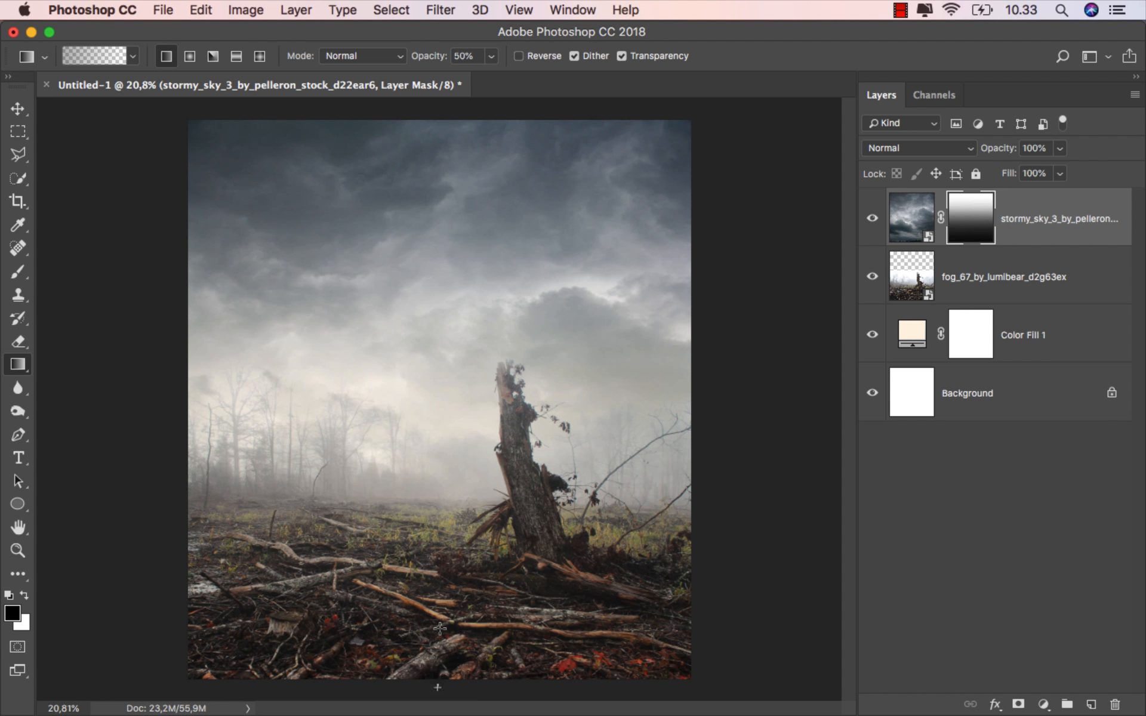
drag(439, 628, 435, 266)
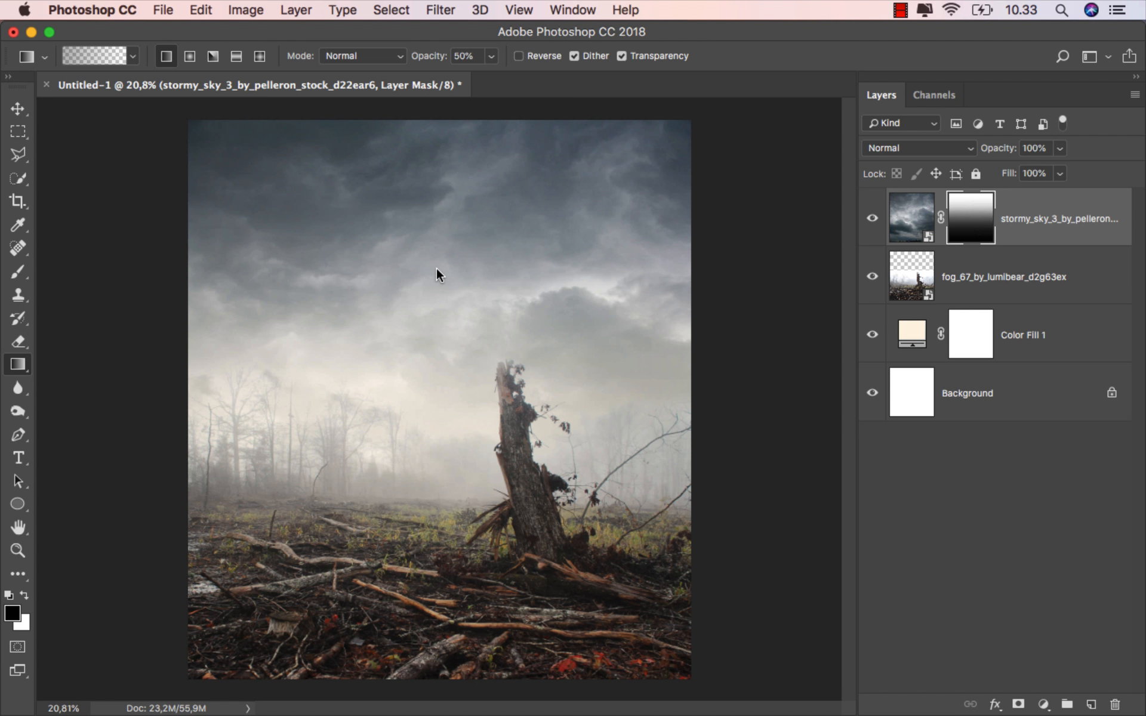
key(v)
key(super+2)
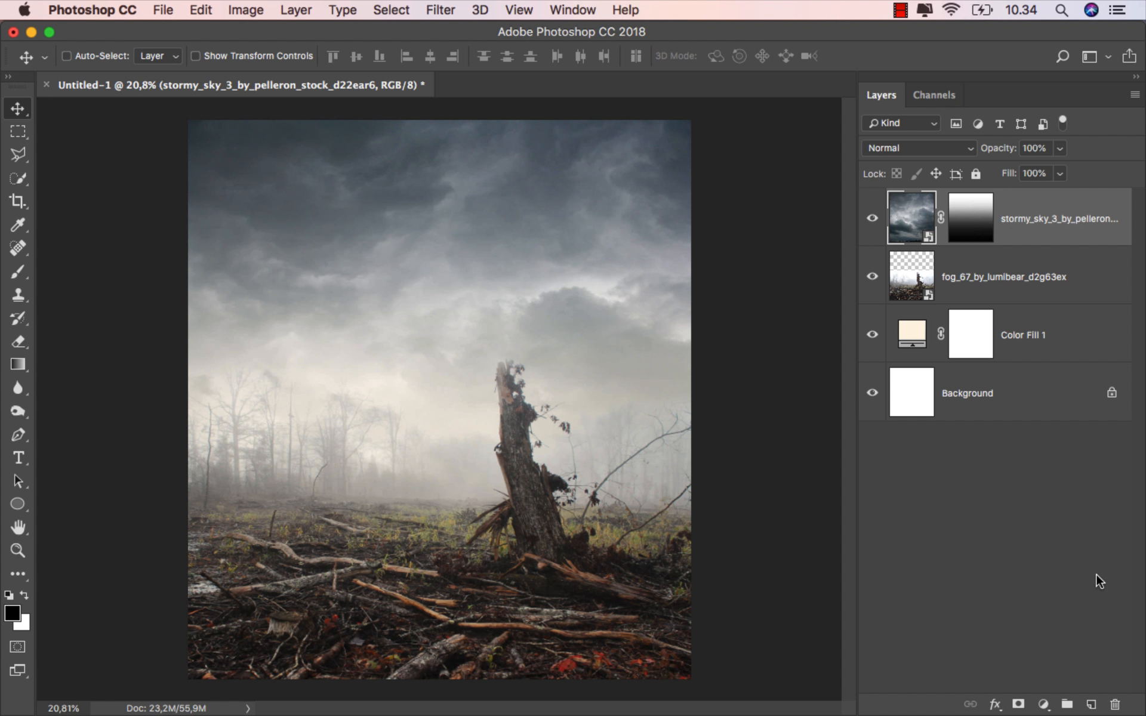
Step: Create a new layer above the stormy sky and name it "light"
click(1090, 702)
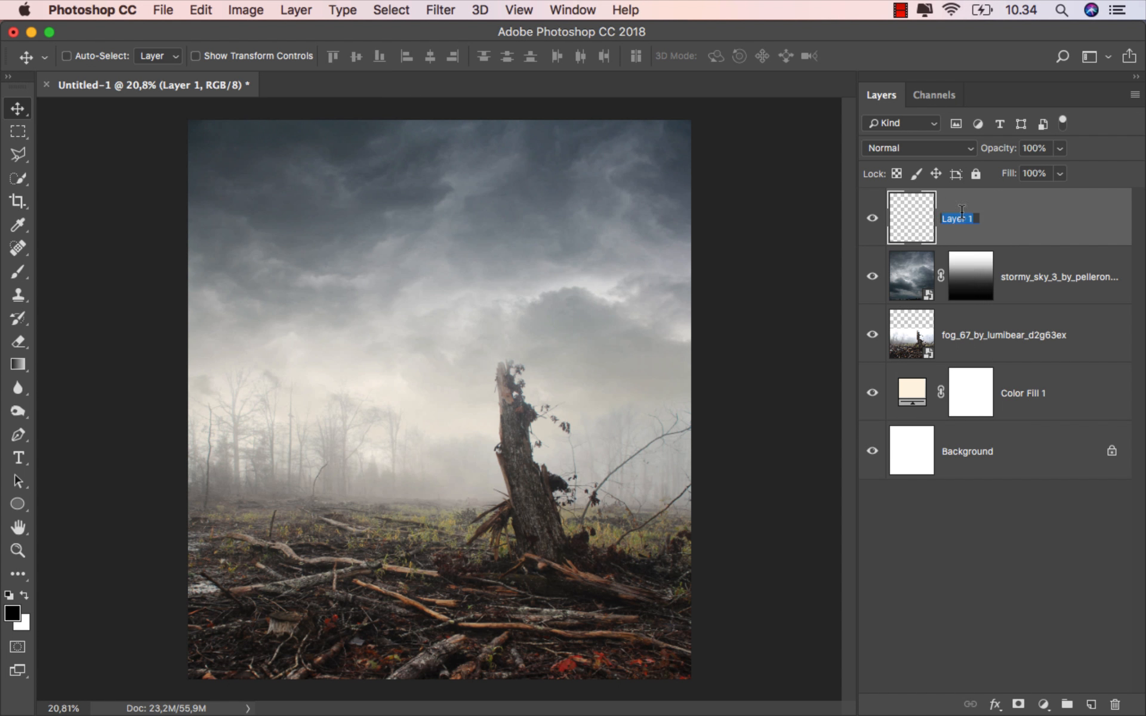
key(BackSpace)
key(Return)
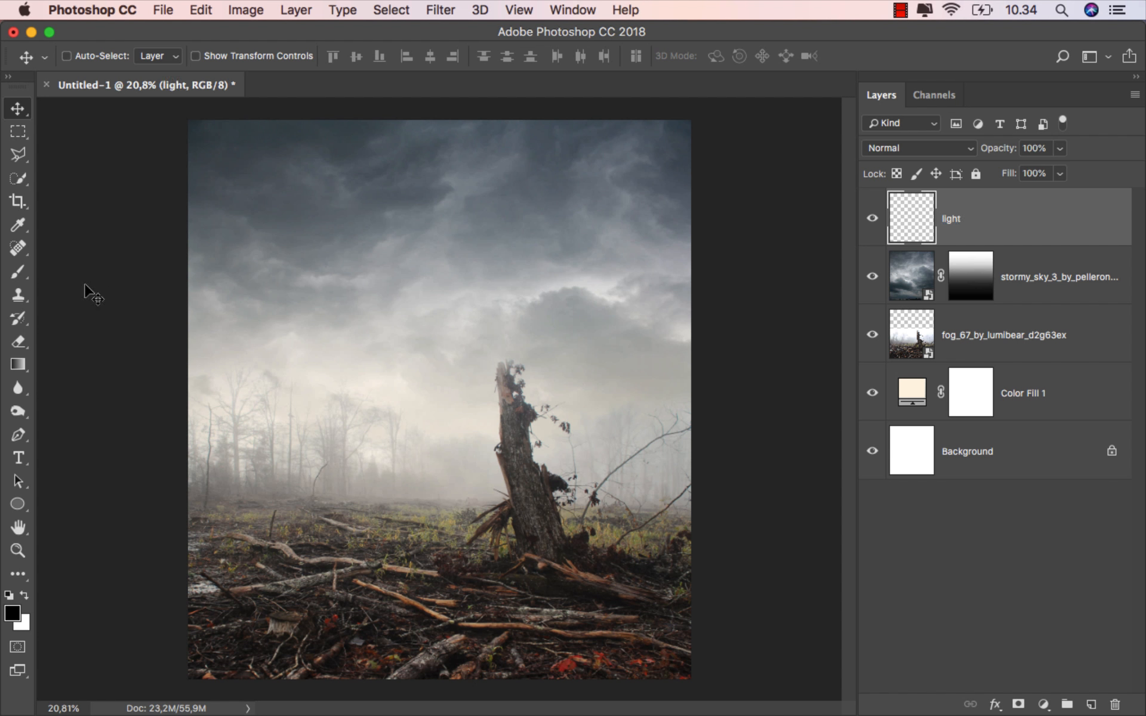
Step: Choose the Brush tool with a light orange foreground color, #f4d39e
click(18, 272)
click(60, 266)
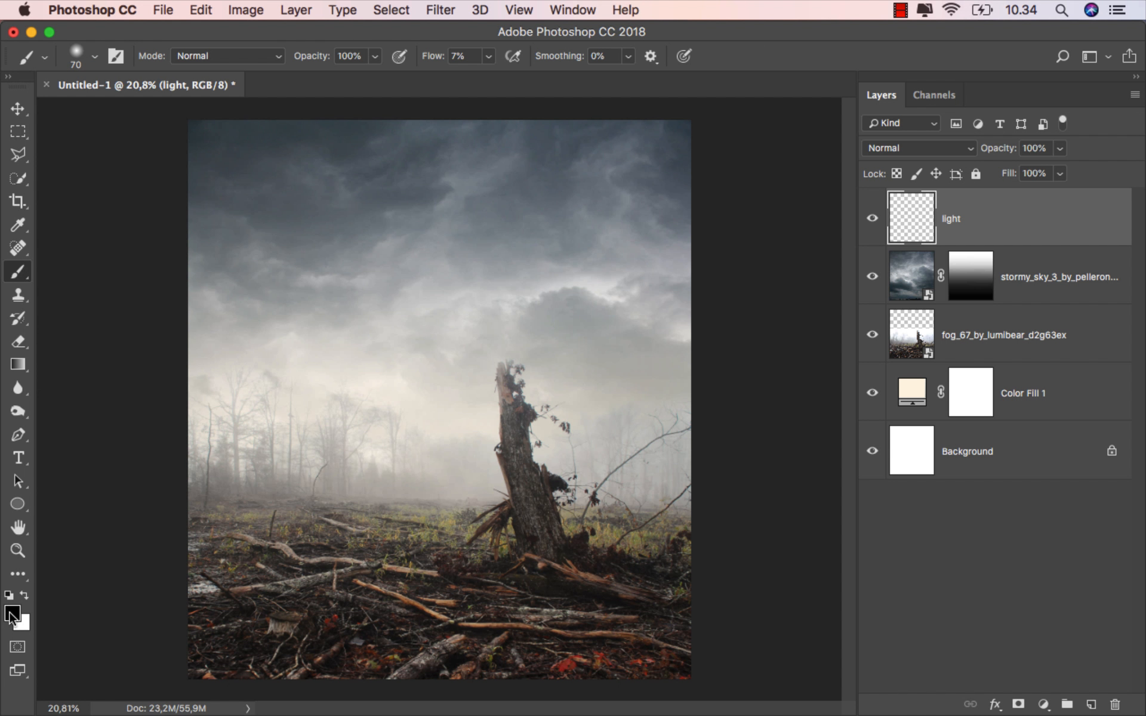
click(12, 615)
drag(696, 465, 738, 371)
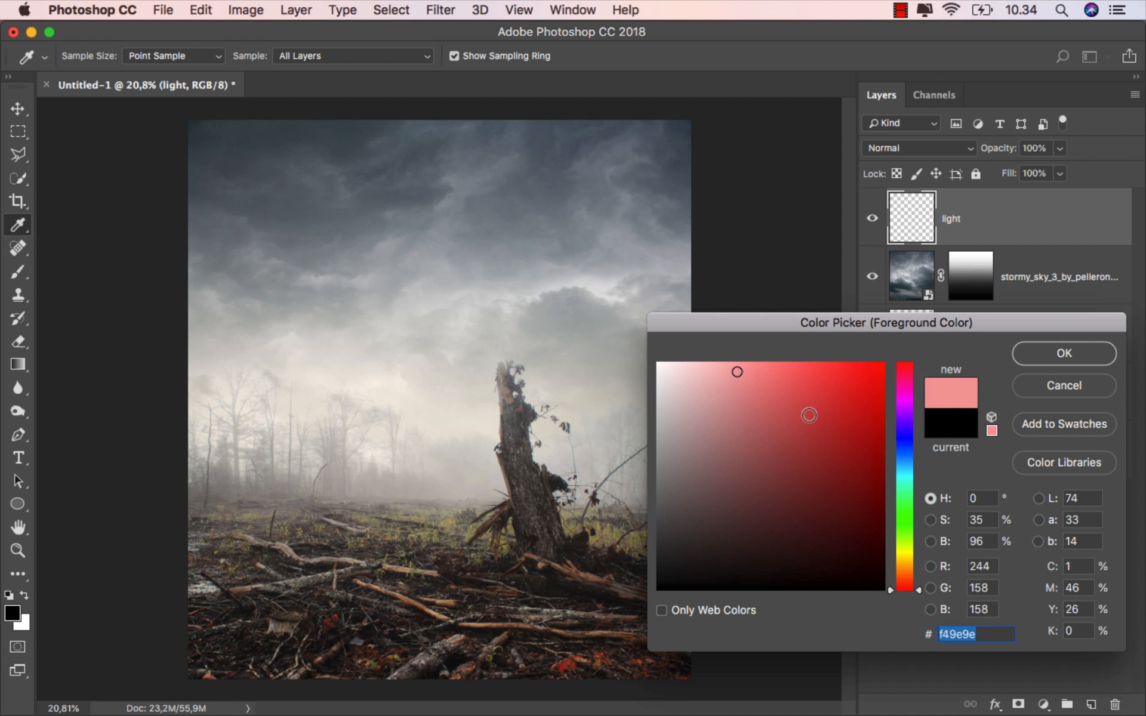
click(911, 562)
drag(910, 561, 911, 564)
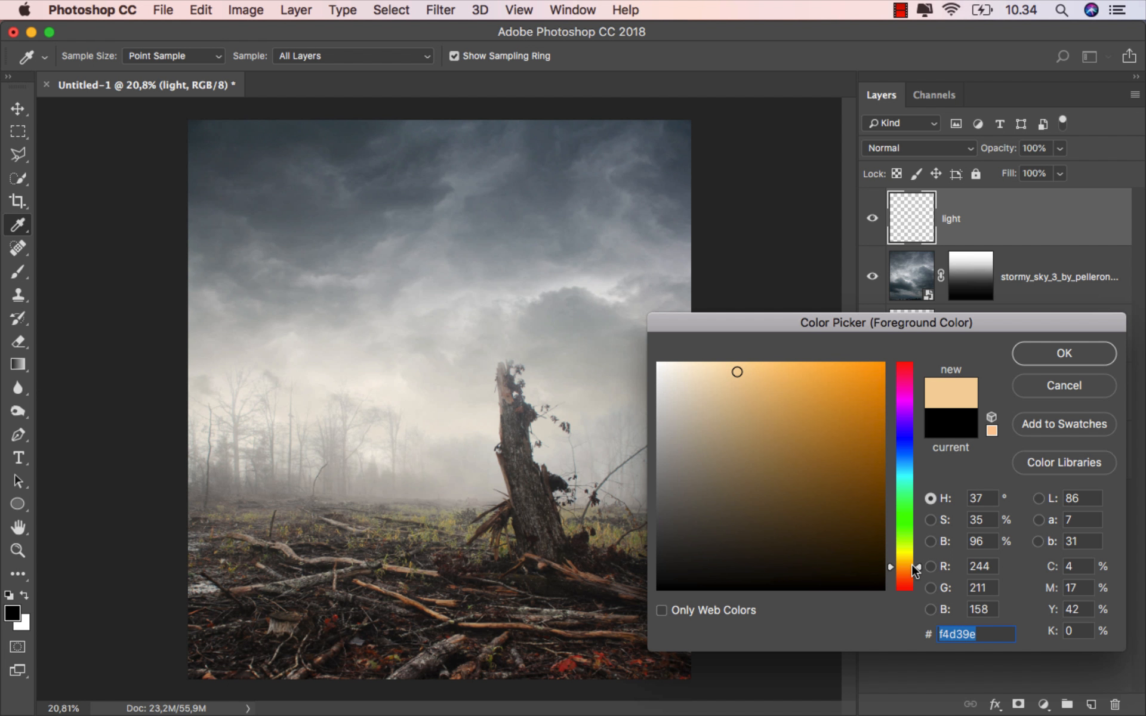
click(1040, 358)
key(b)
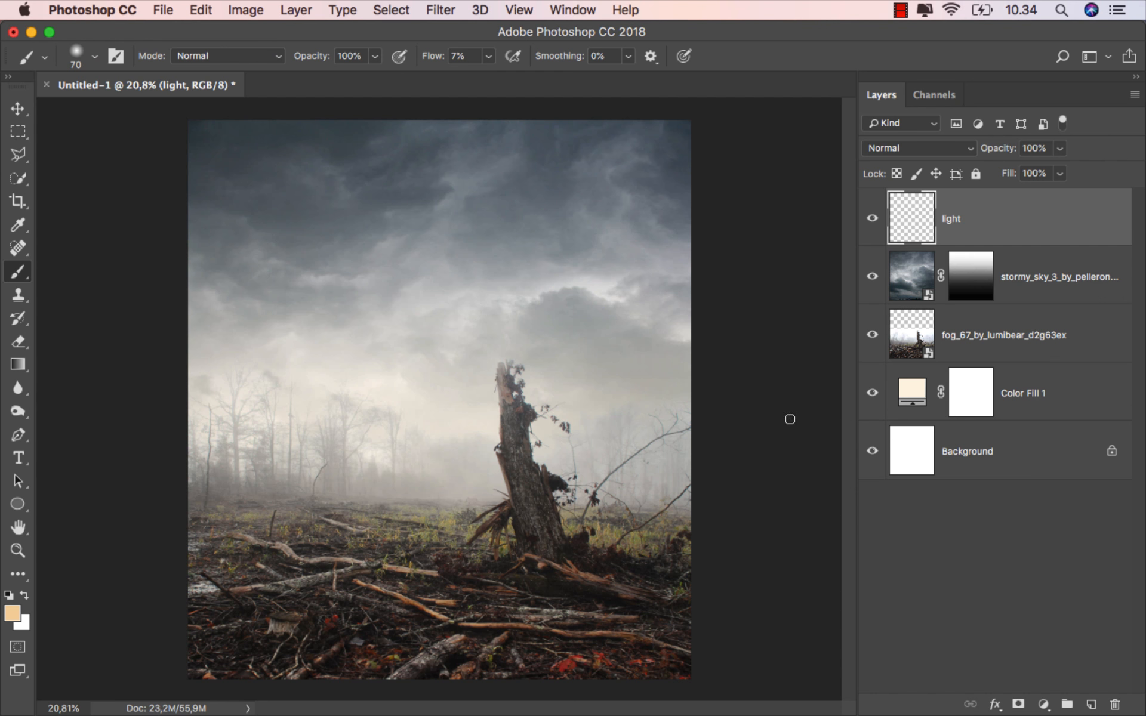
Step: Set the brush flow to 100% and enlarge the brush to 900 px
click(489, 53)
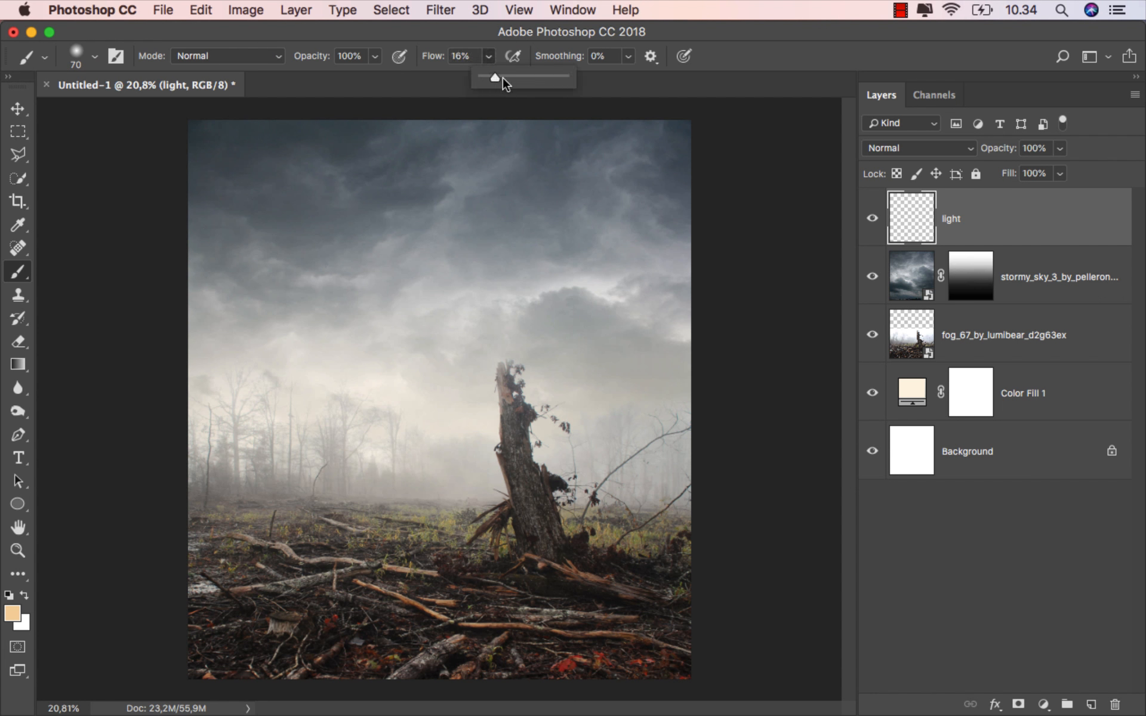
drag(502, 79, 570, 79)
click(460, 39)
key(bracketright)
key(bracketright)
key(bracketright)
key(bracketright)
key(bracketright)
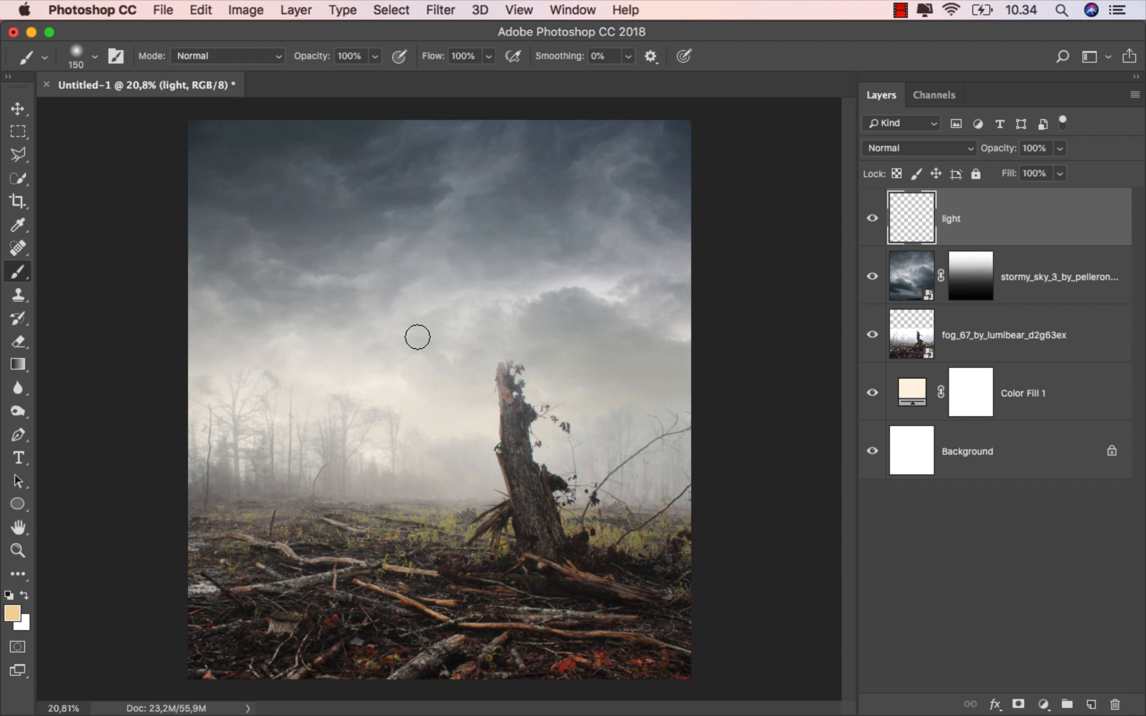
key(bracketright)
key(bracketright)
key(bracketright)
key(bracketright)
key(bracketright)
key(bracketright)
key(bracketright)
key(bracketright)
key(bracketright)
key(bracketright)
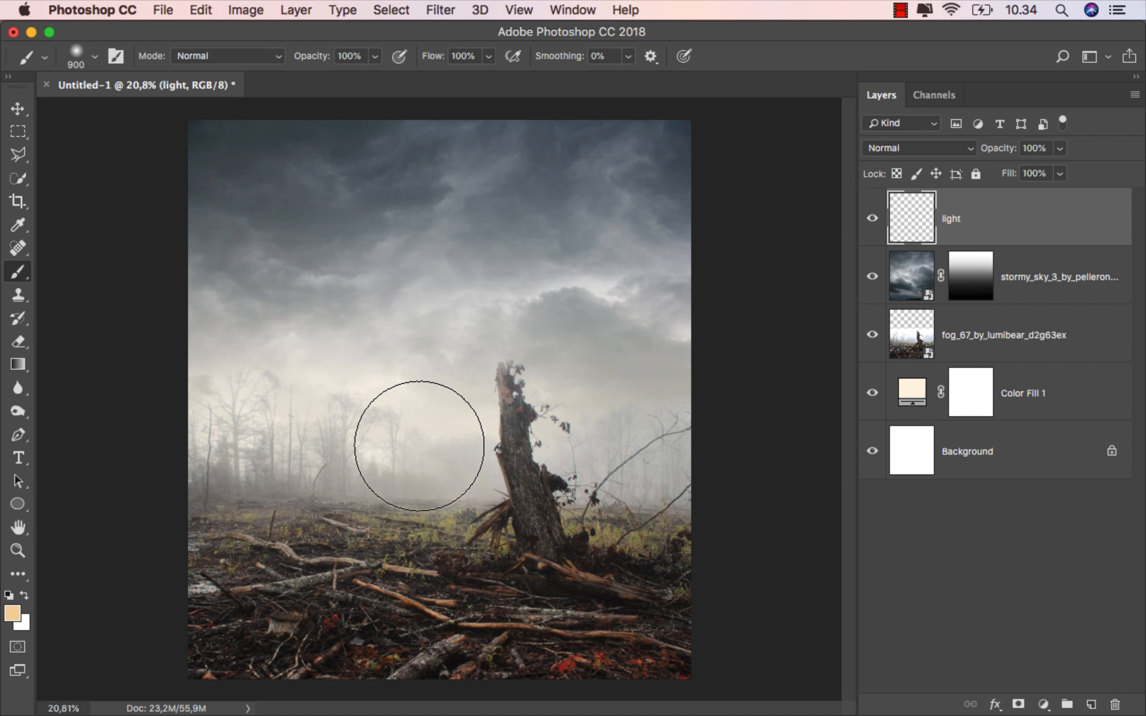
Step: Paint one soft 1100 px light-orange spot beside the stump and set the light layer's blend mode to Overlay
key(bracketright)
key(bracketright)
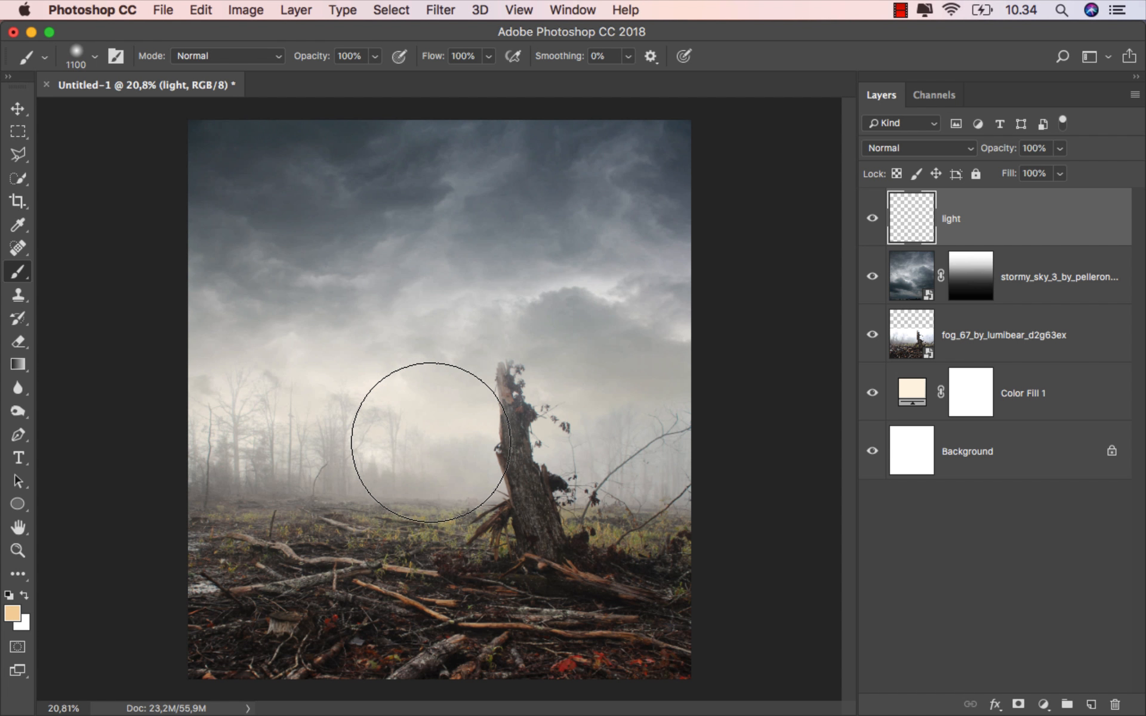
click(431, 442)
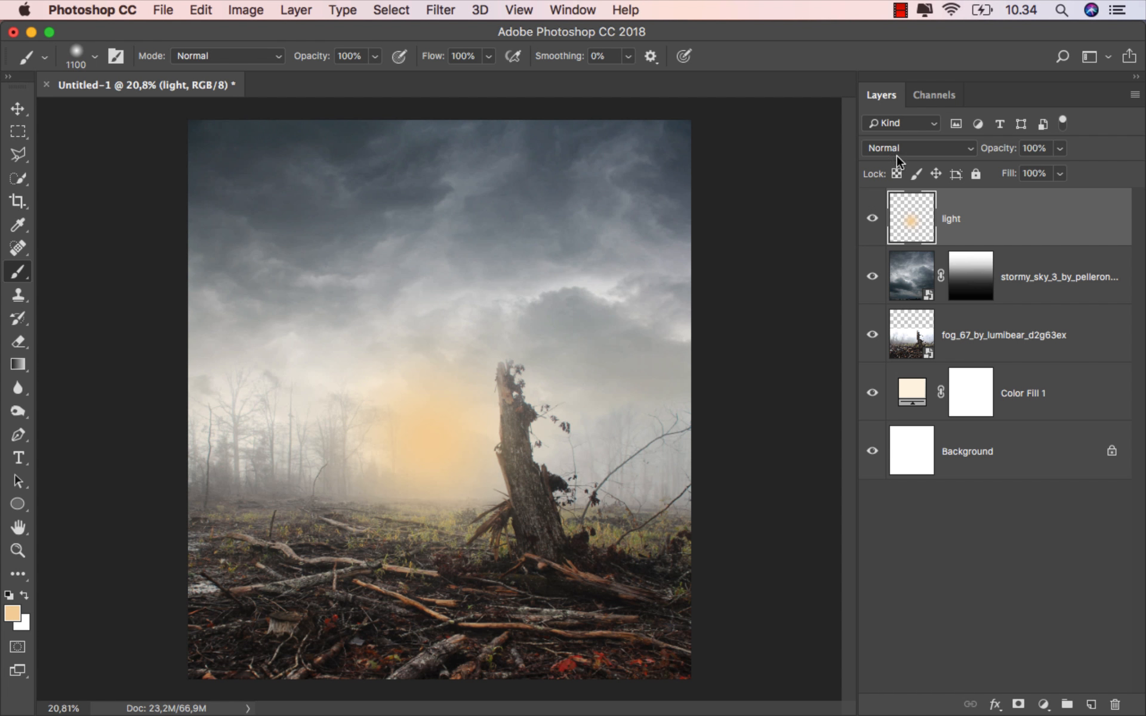
click(896, 154)
click(911, 337)
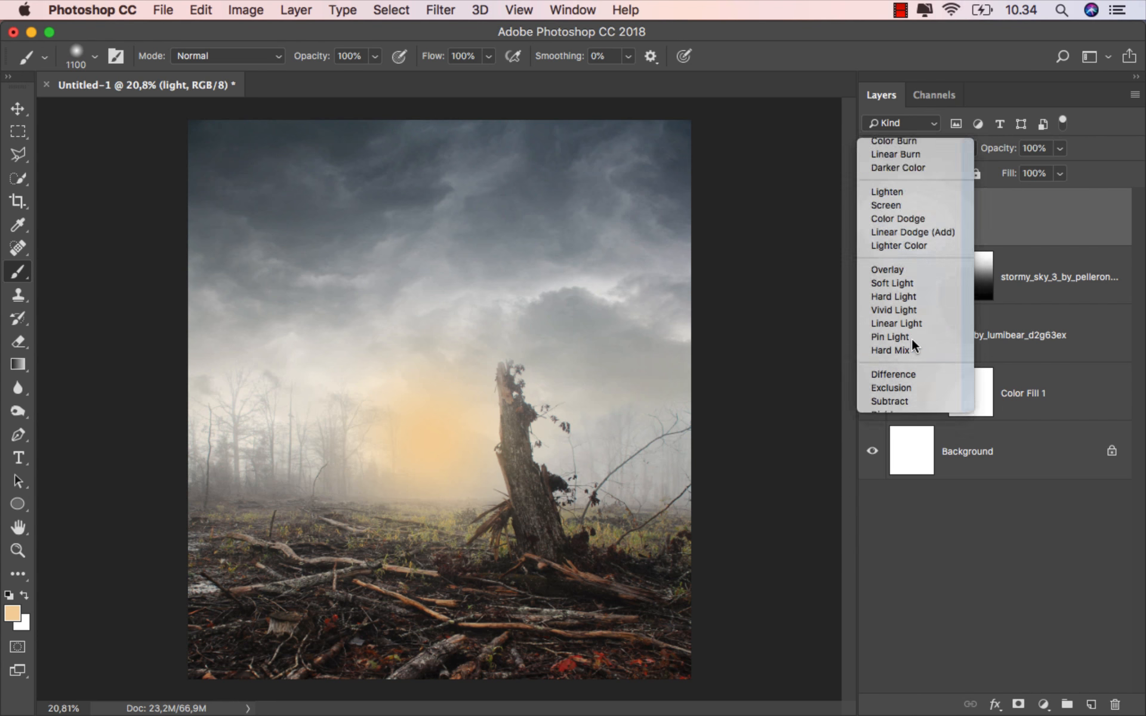
Step: Transform the light glow to about 332% width and 150% height, shifting it over the misty trees on the image's left side
key(v)
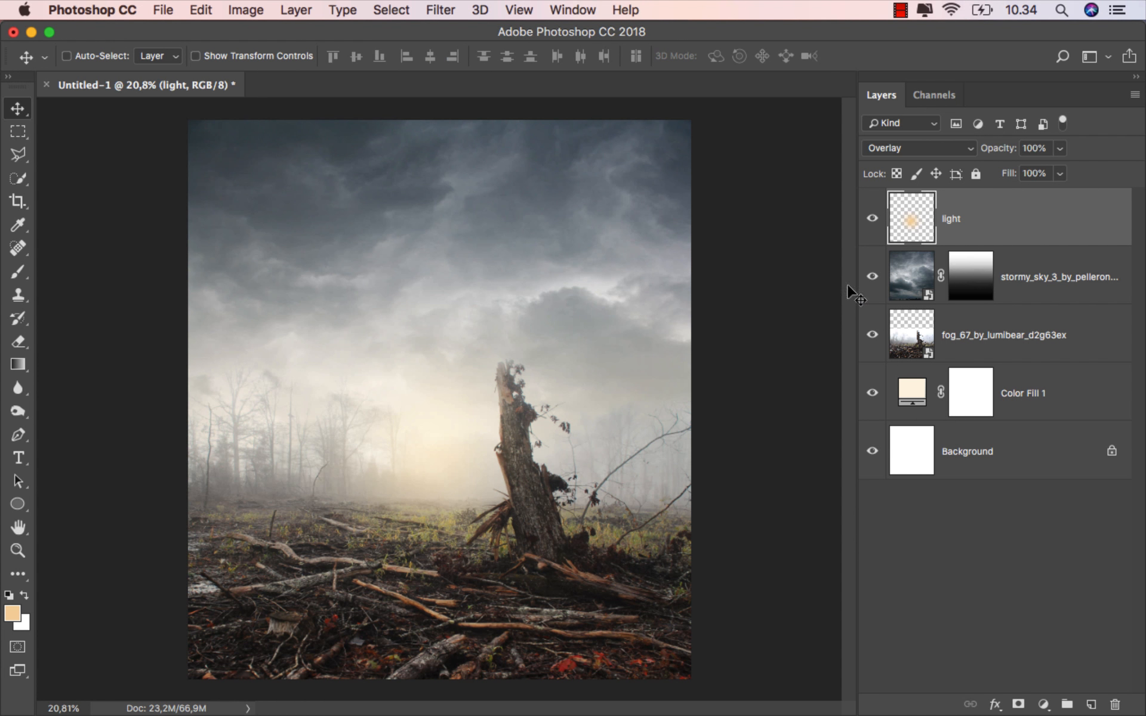
key(super+t)
drag(610, 437, 872, 410)
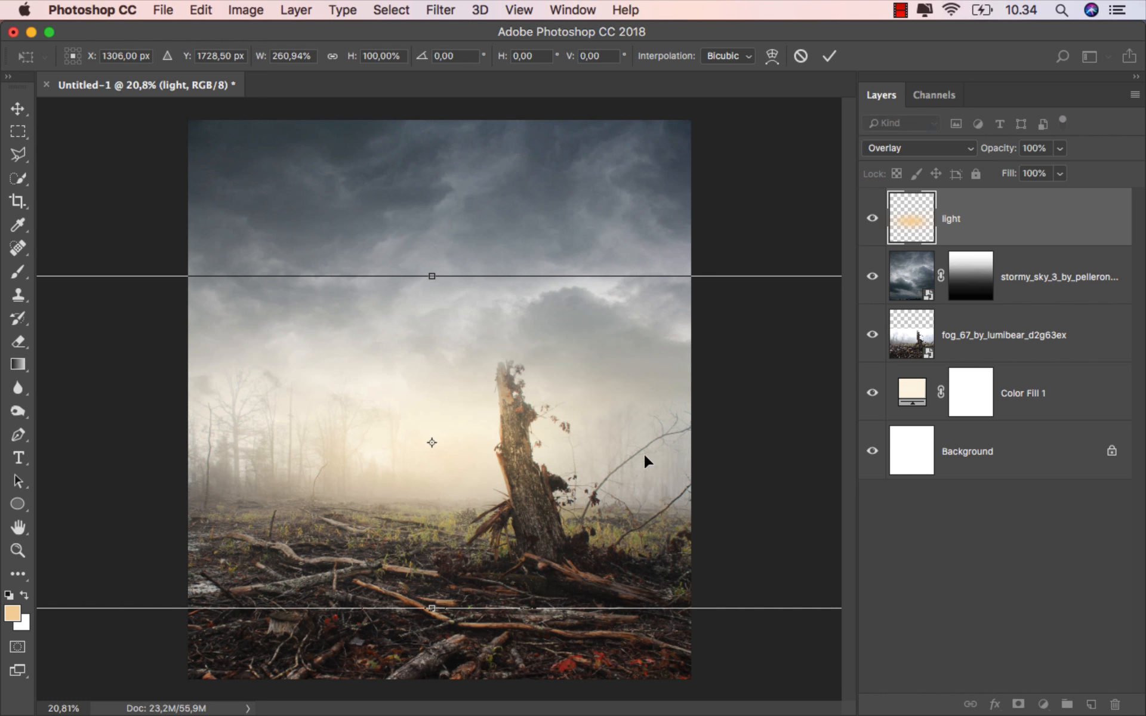
scroll(563, 462, down, 2)
drag(530, 435, 421, 454)
drag(318, 297, 320, 225)
drag(345, 366, 339, 348)
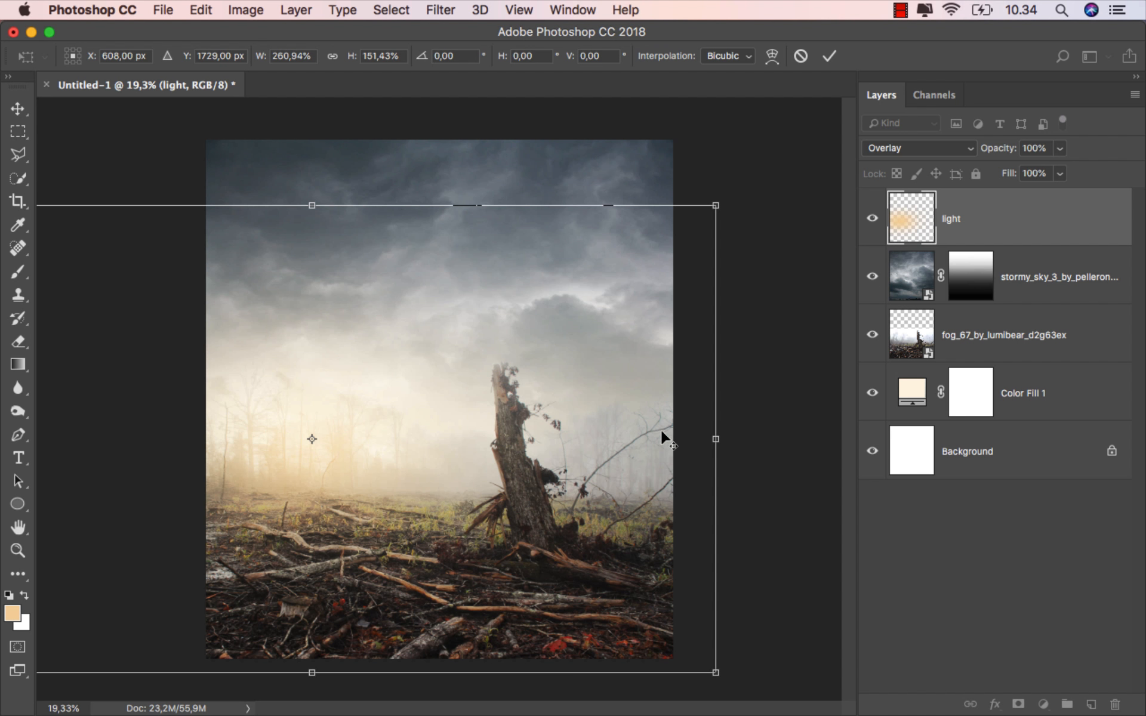
drag(714, 437, 824, 431)
drag(641, 443, 628, 428)
mouse_move(296, 179)
mouse_down()
mouse_move(298, 141)
mouse_move(297, 186)
mouse_up()
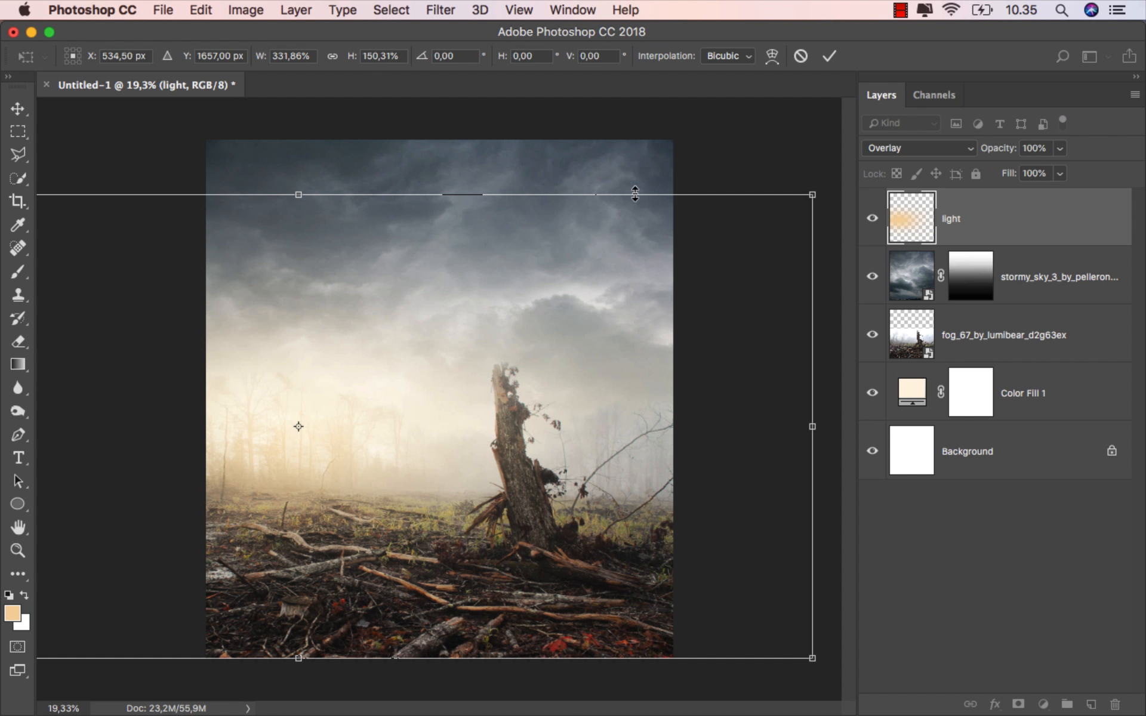
click(829, 55)
key(super+plus)
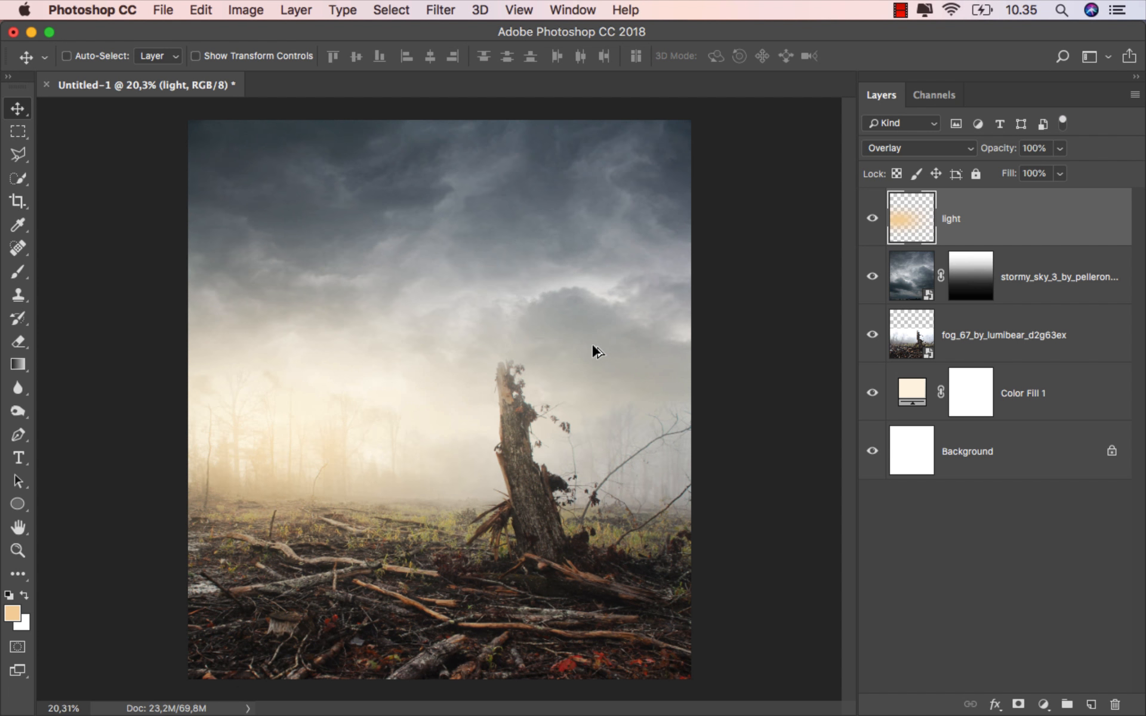
Step: Duplicate the light layer, set the copy's blend mode to Soft Light, and compare the image with and without it
key(super+j)
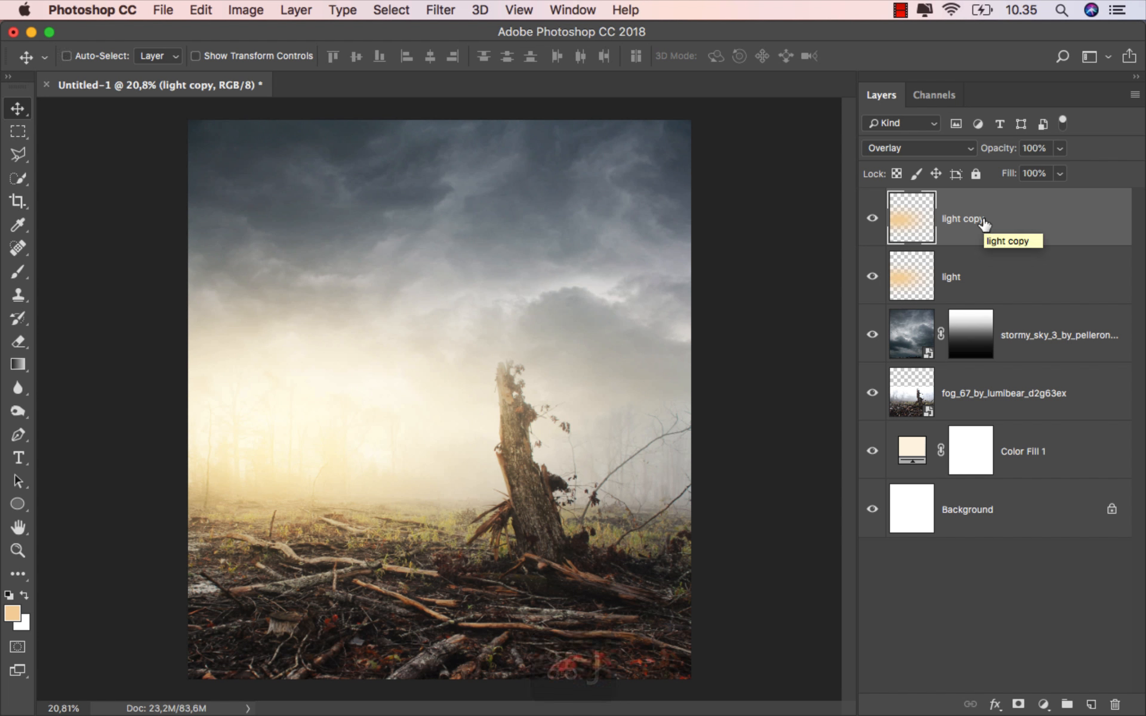
click(919, 150)
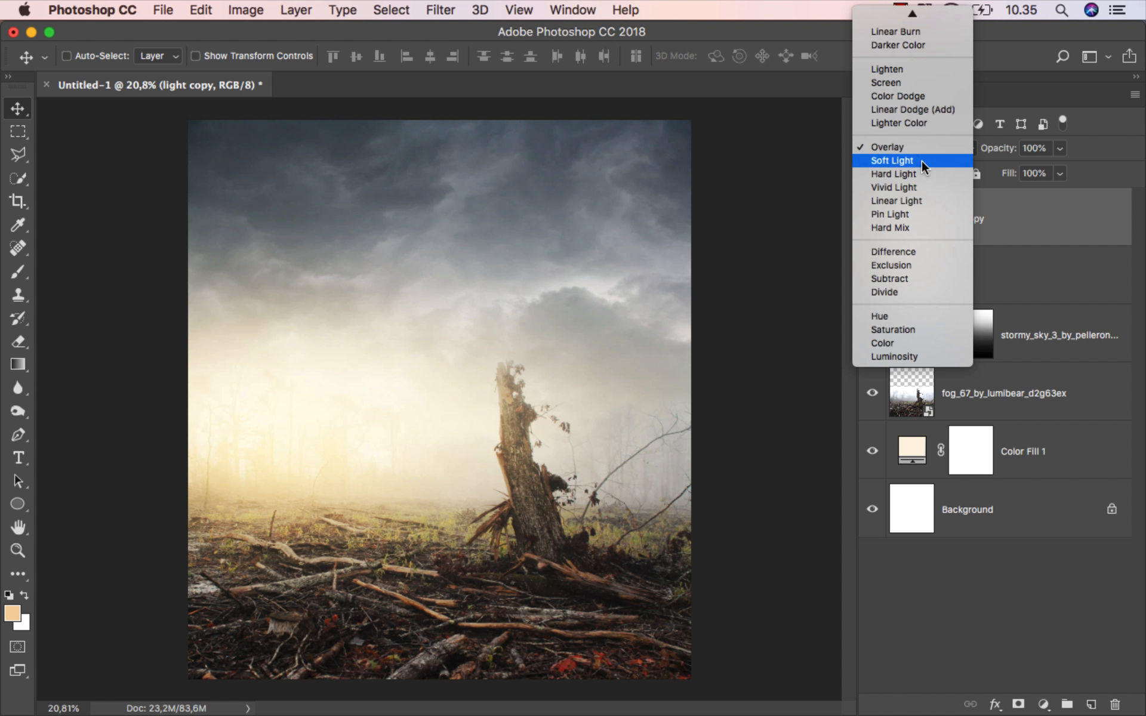
click(922, 160)
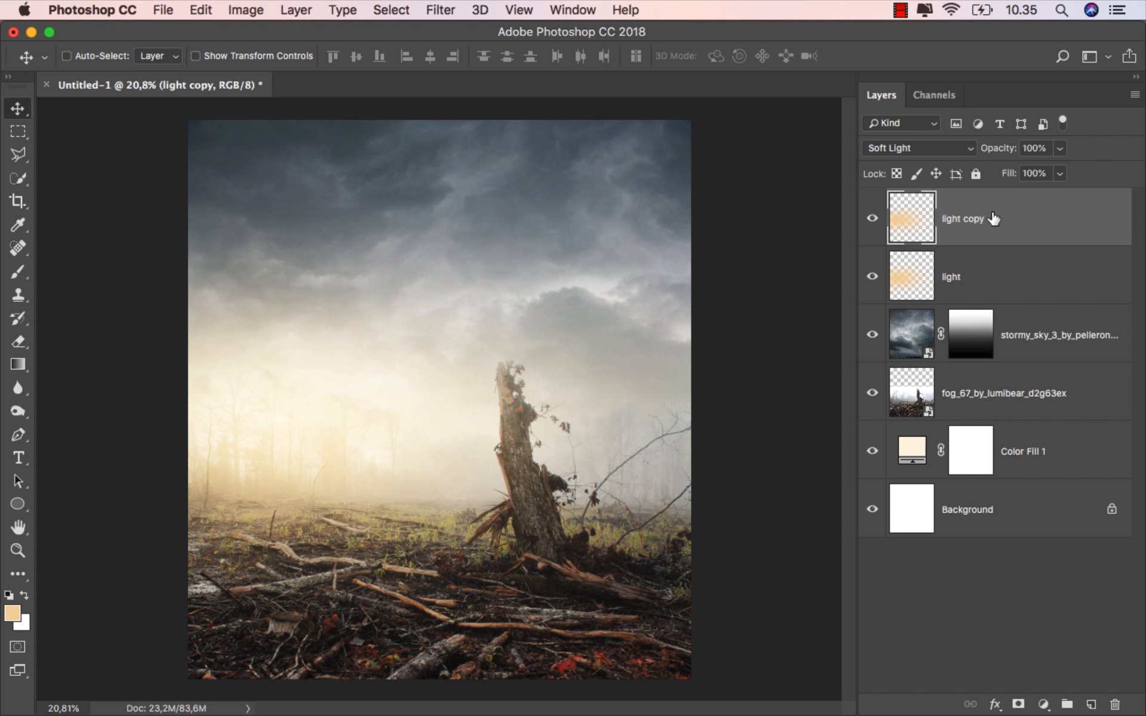
click(872, 220)
click(872, 219)
Step: Add a Brightness/Contrast adjustment clipped to the fog landscape layer and set its brightness to -80
click(990, 393)
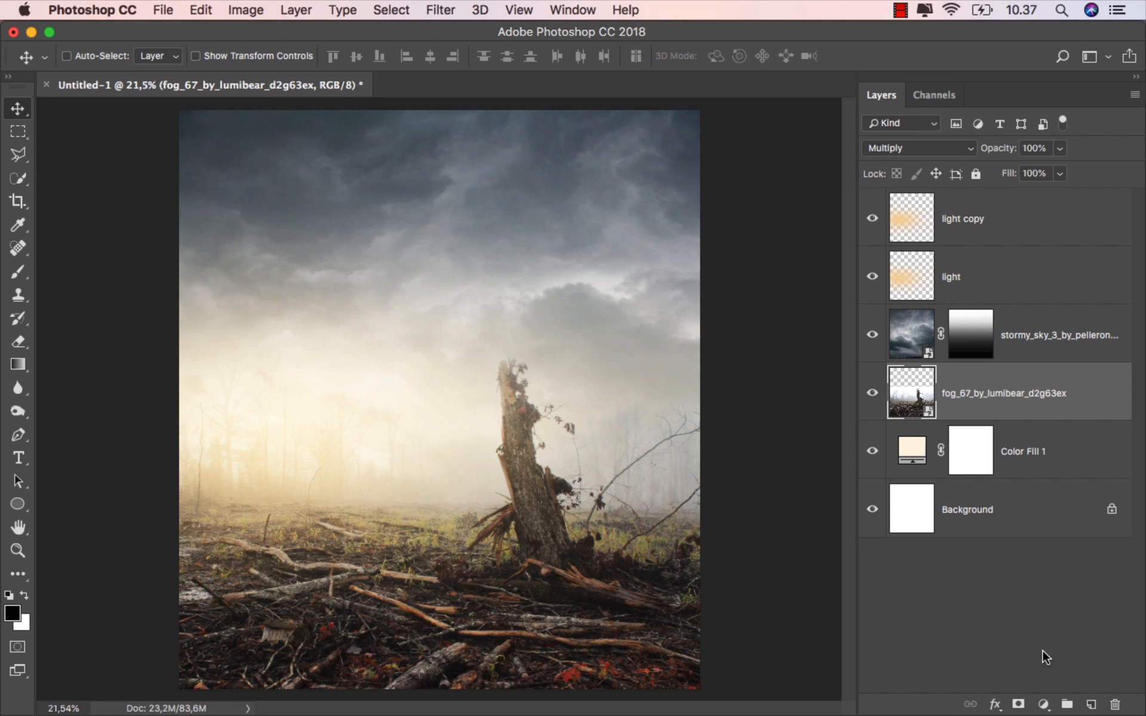
click(1043, 704)
click(1076, 421)
click(729, 655)
drag(757, 472, 718, 469)
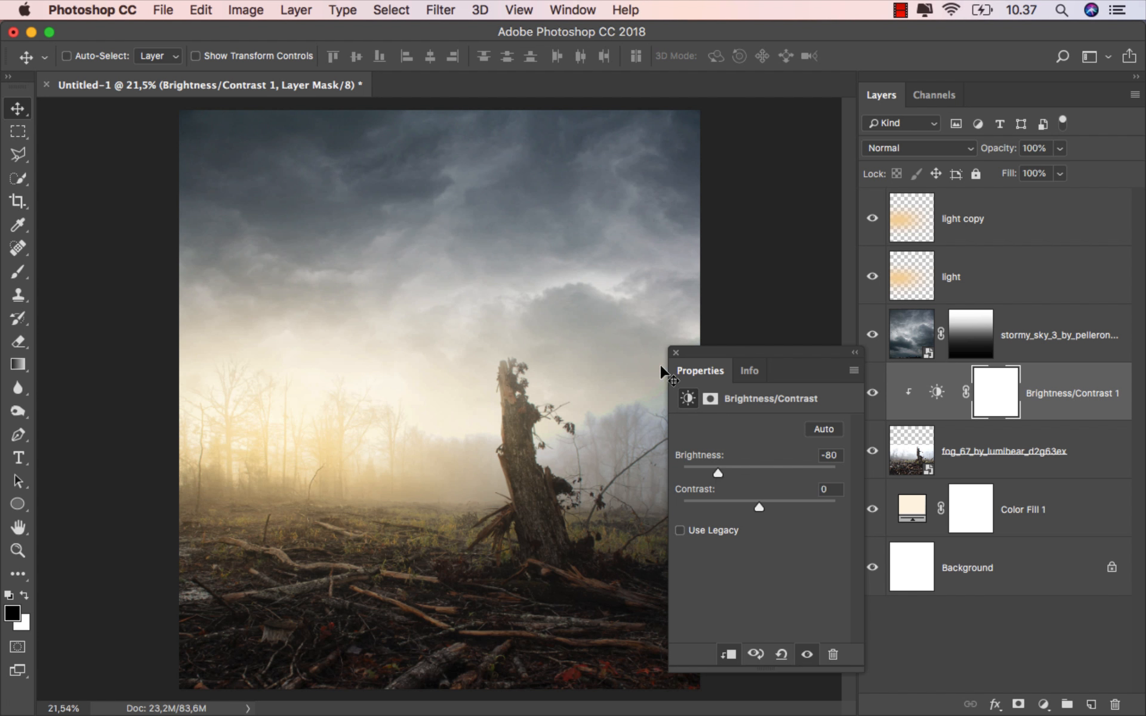
click(676, 353)
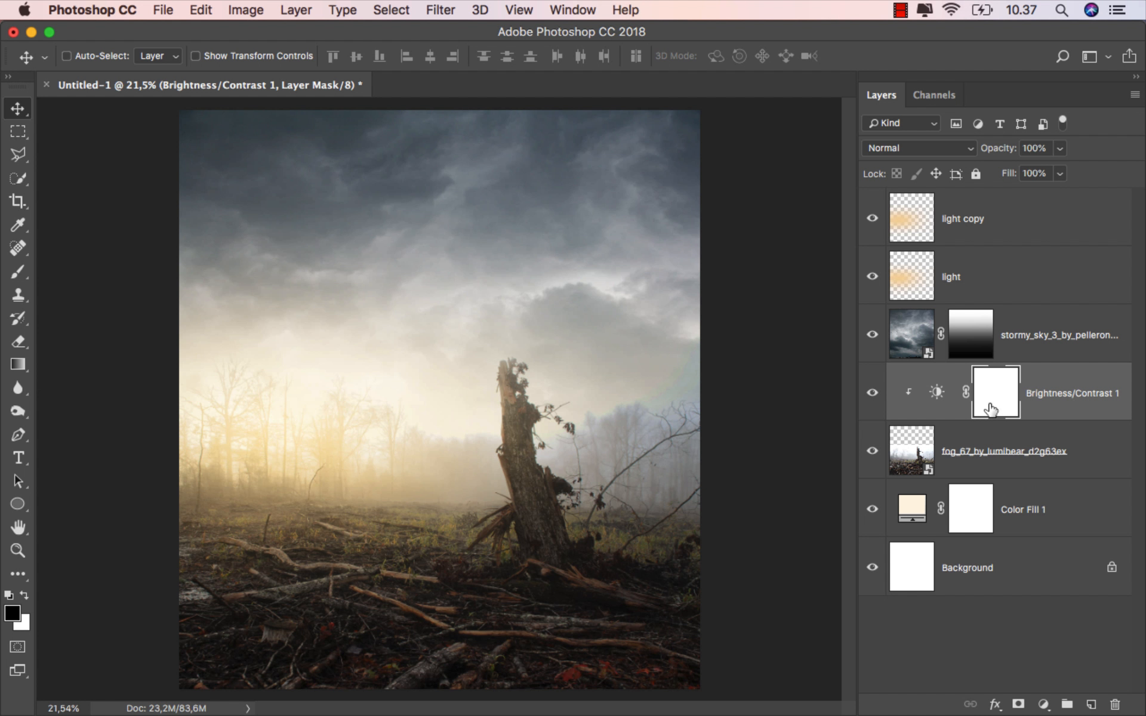
Step: Invert the Brightness/Contrast mask to black and choose the Brush tool at 20% opacity with white as foreground color
key(super+i)
click(26, 276)
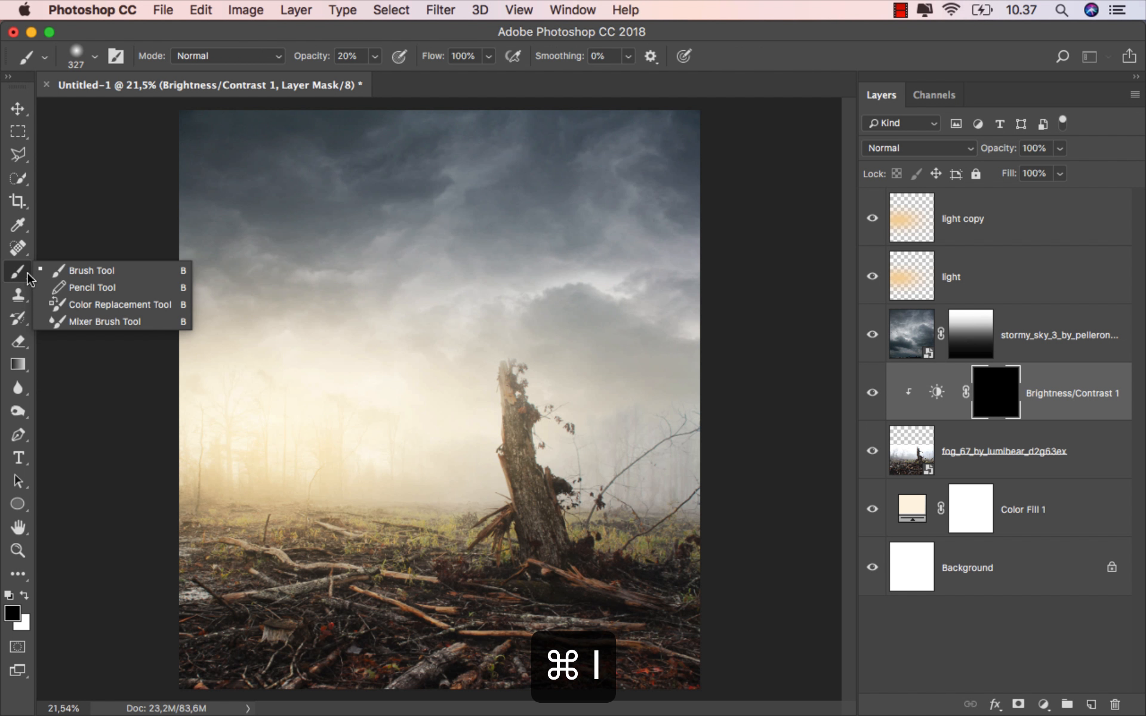
click(75, 273)
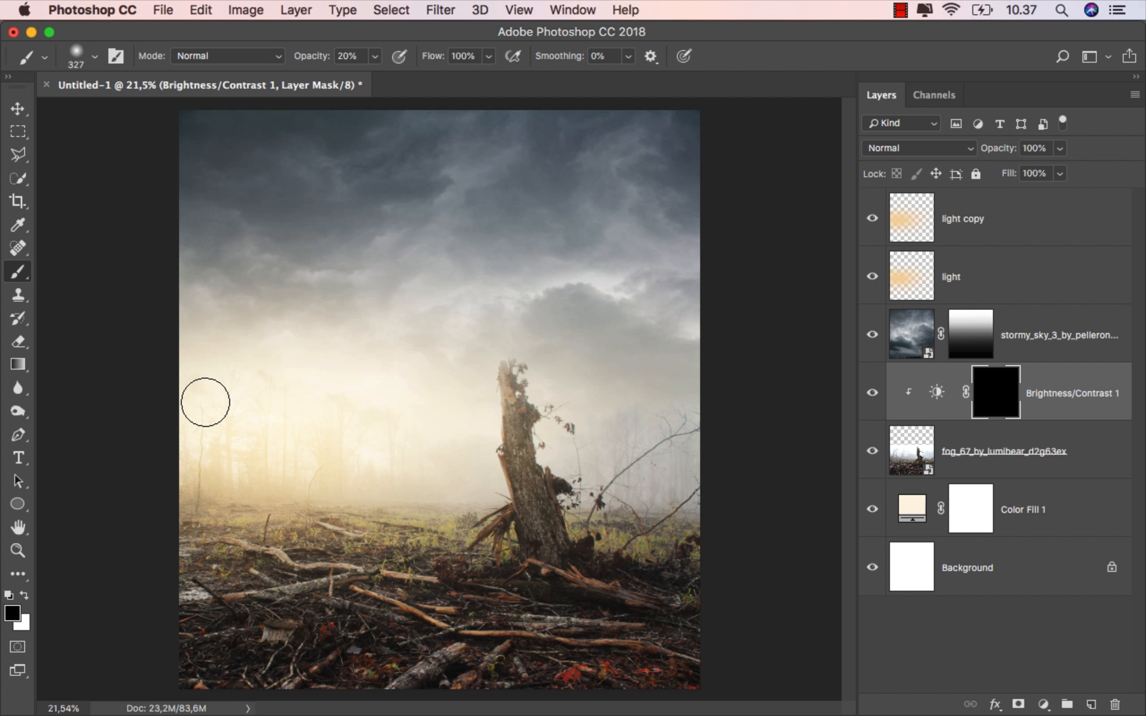
click(355, 58)
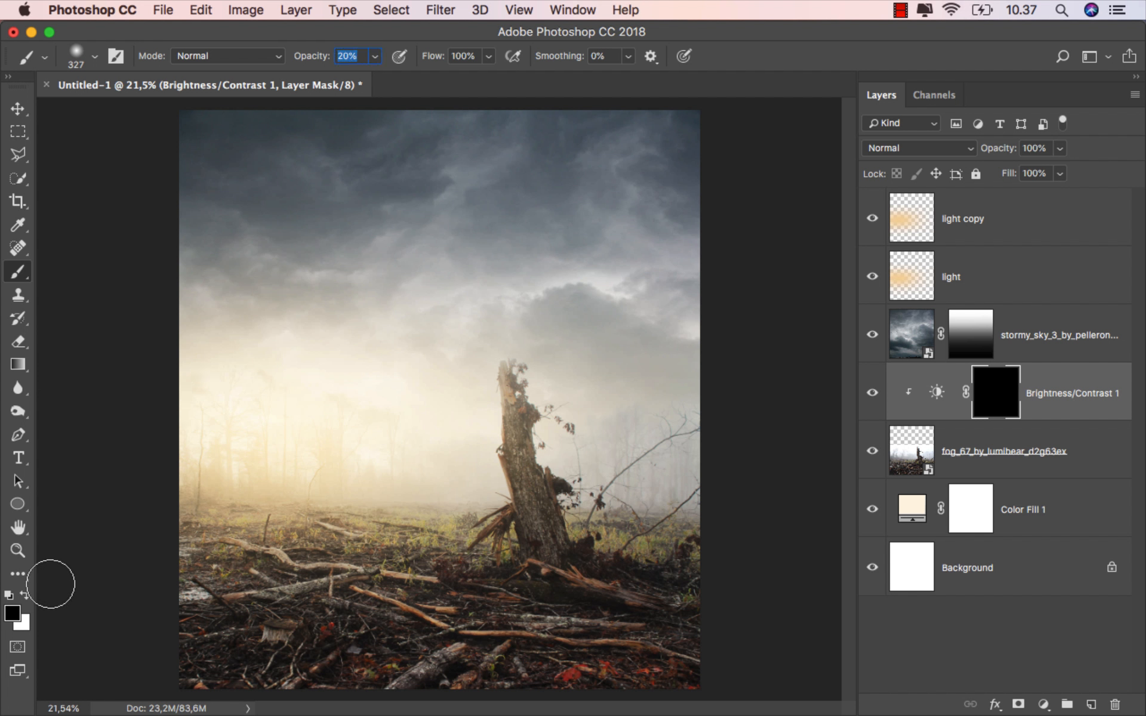
click(24, 595)
click(23, 596)
click(24, 597)
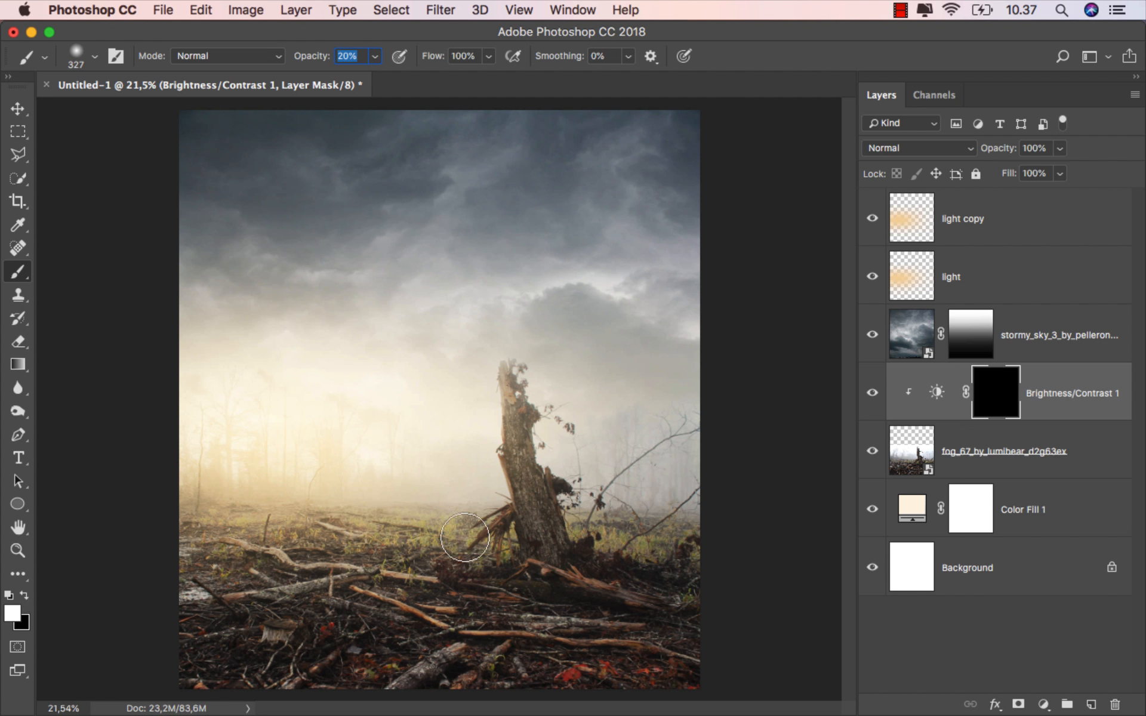
Step: Paint white on the Brightness/Contrast mask along the stump's right side and the ground at its base to darken them
scroll(560, 443, up, 2)
drag(546, 438, 536, 437)
mouse_move(523, 382)
mouse_down()
mouse_move(545, 490)
mouse_move(519, 366)
mouse_move(548, 494)
mouse_move(525, 361)
mouse_move(564, 516)
mouse_up()
mouse_move(564, 517)
mouse_down()
mouse_move(513, 385)
mouse_move(549, 491)
mouse_move(726, 604)
mouse_move(601, 593)
mouse_move(681, 630)
mouse_move(579, 577)
mouse_move(531, 446)
mouse_move(516, 351)
mouse_move(542, 443)
mouse_up()
mouse_move(540, 389)
mouse_down()
mouse_move(516, 360)
mouse_move(528, 399)
mouse_up()
scroll(534, 478, down, 3)
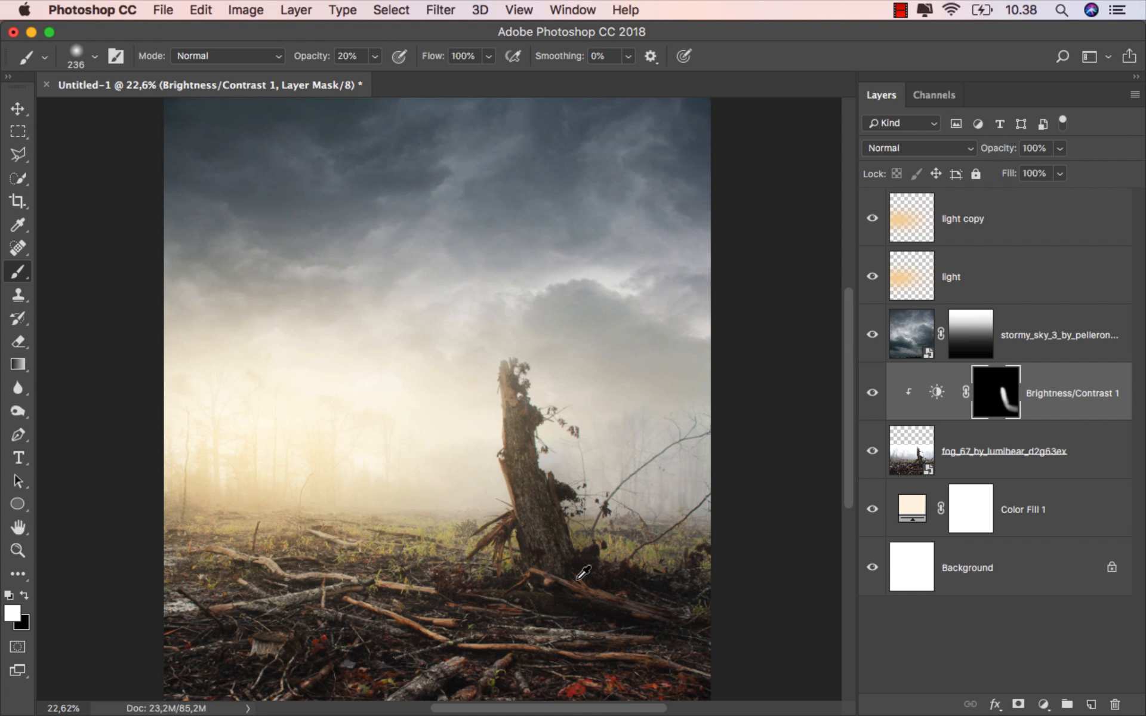
Step: Paint another darkening pass along the stump's right edge with a 398 px brush, and compare the image without the adjustment
key(bracketright)
key(bracketright)
key(bracketright)
key(bracketright)
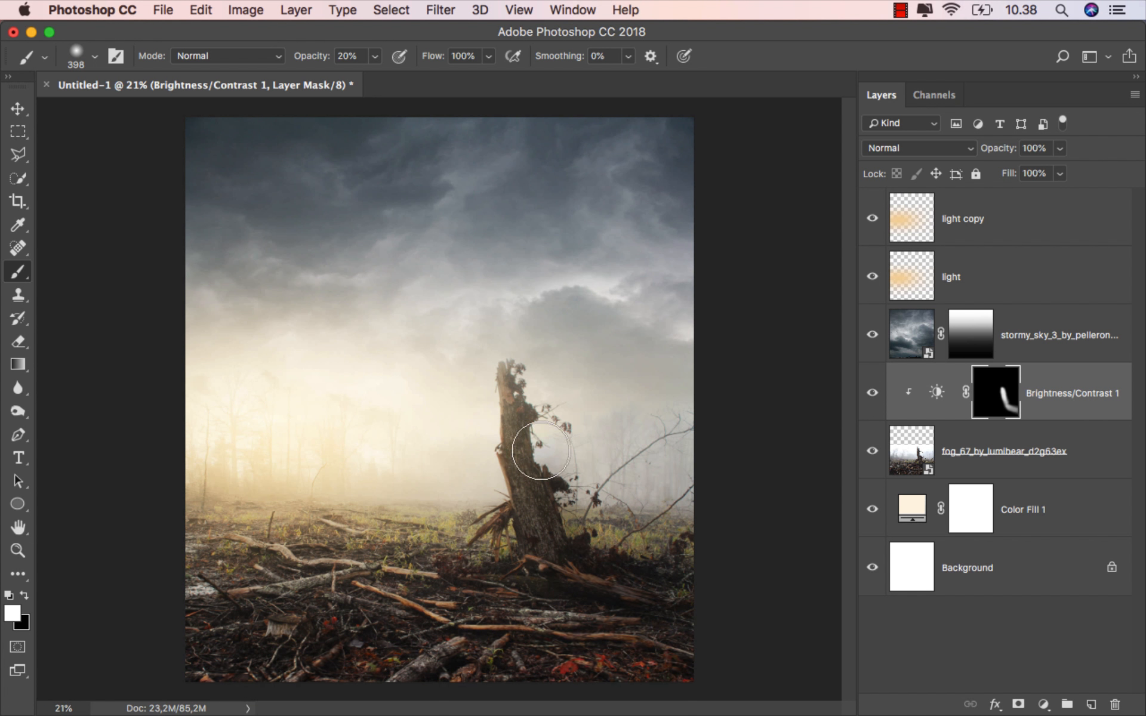
drag(524, 377, 521, 366)
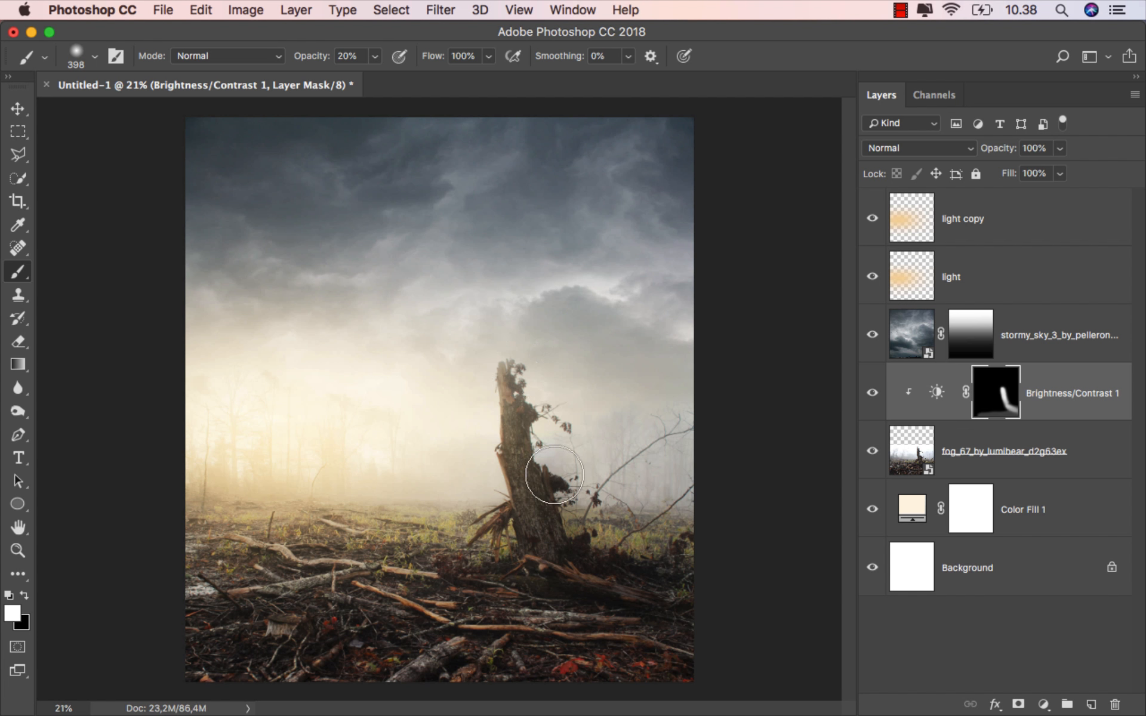
click(28, 111)
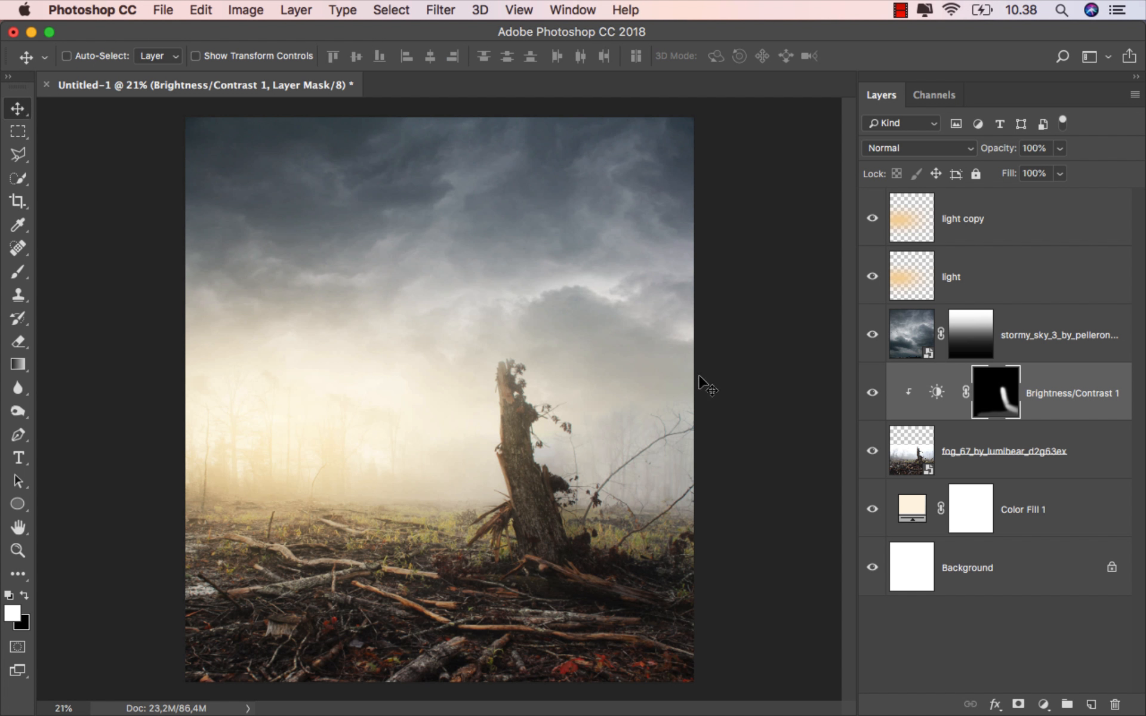
click(873, 396)
click(873, 396)
scroll(703, 460, up, 1)
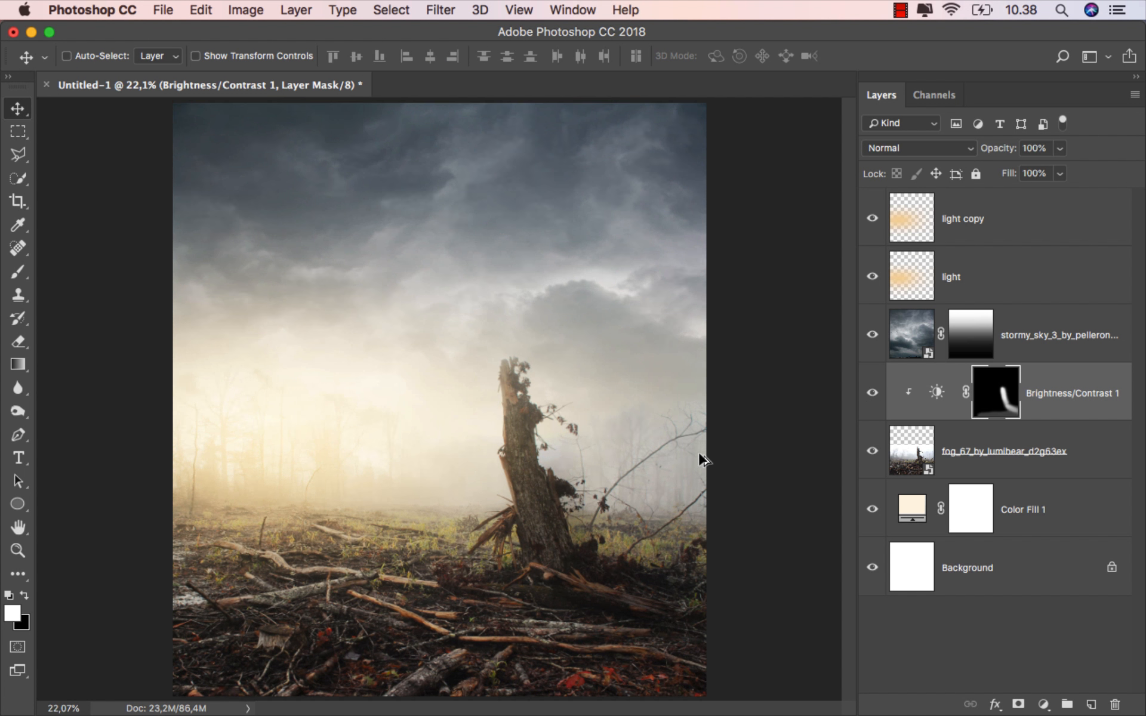
Step: Place the cut-out girl PNG (the_apples_11) from Finder above the light copy layer, scaled to about 81% beside the stump
click(1049, 393)
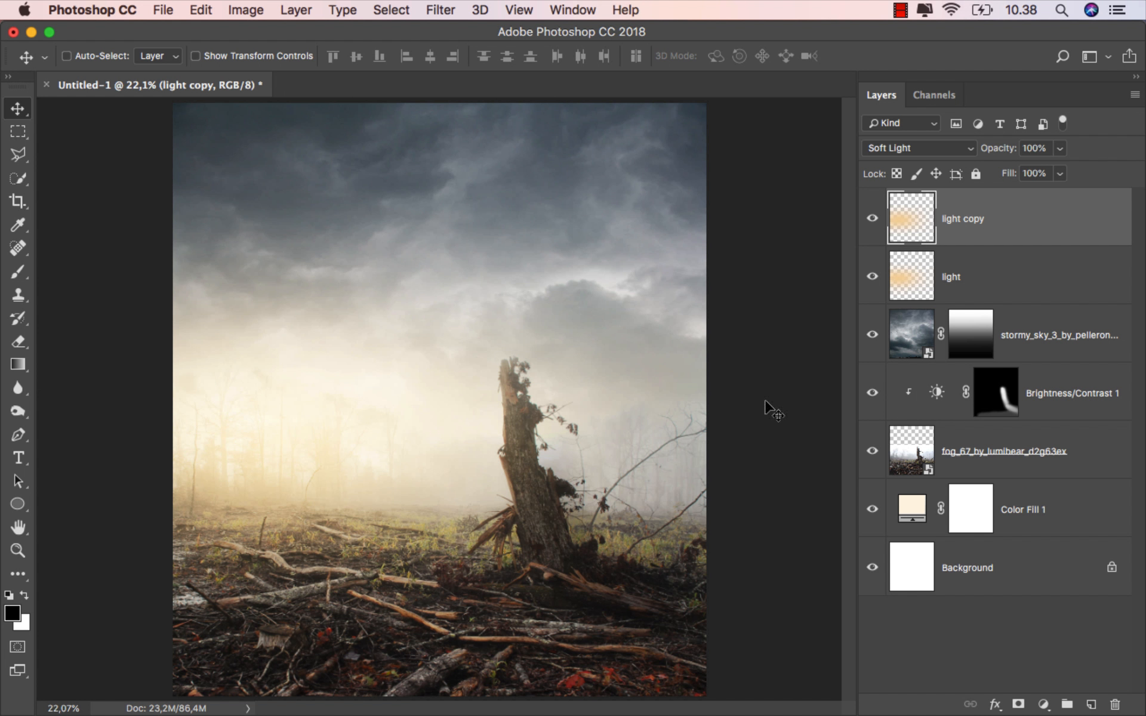
mouse_move(509, 686)
click(471, 686)
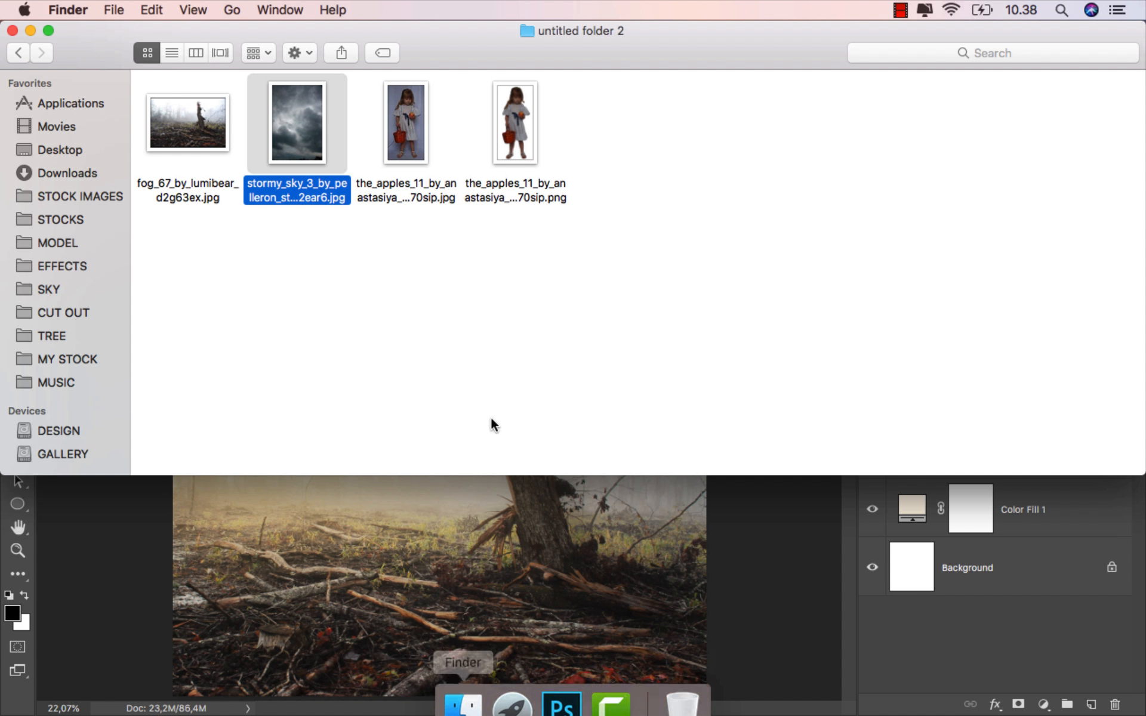
drag(519, 143, 476, 527)
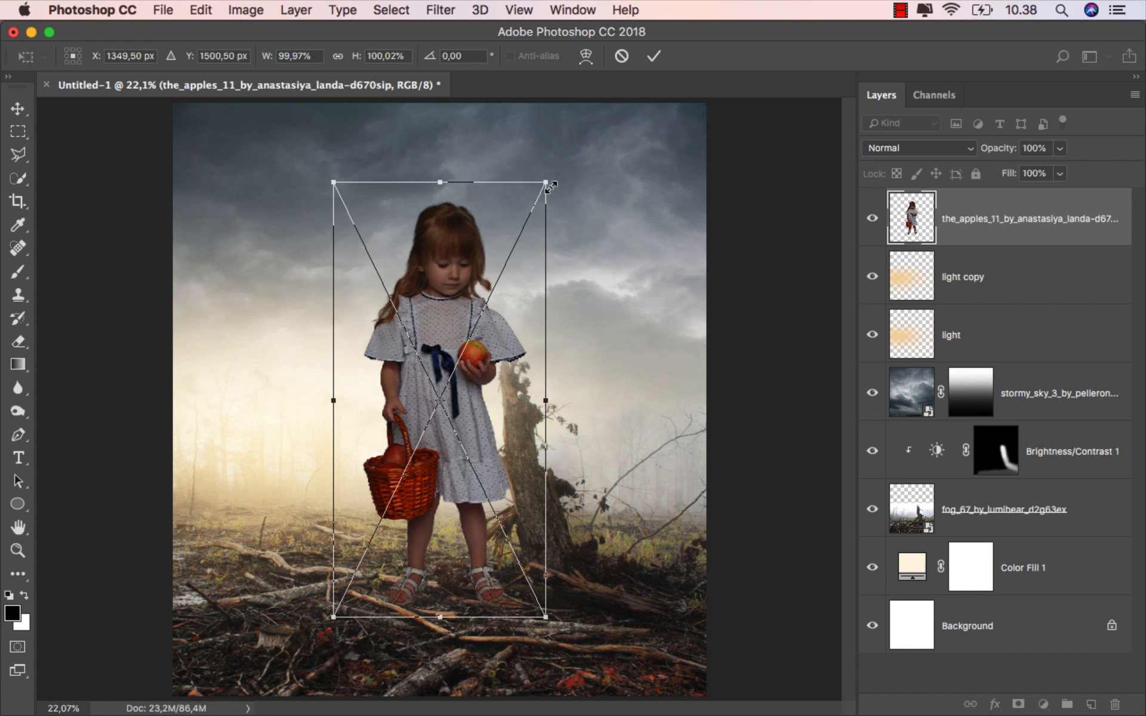
drag(549, 182, 501, 271)
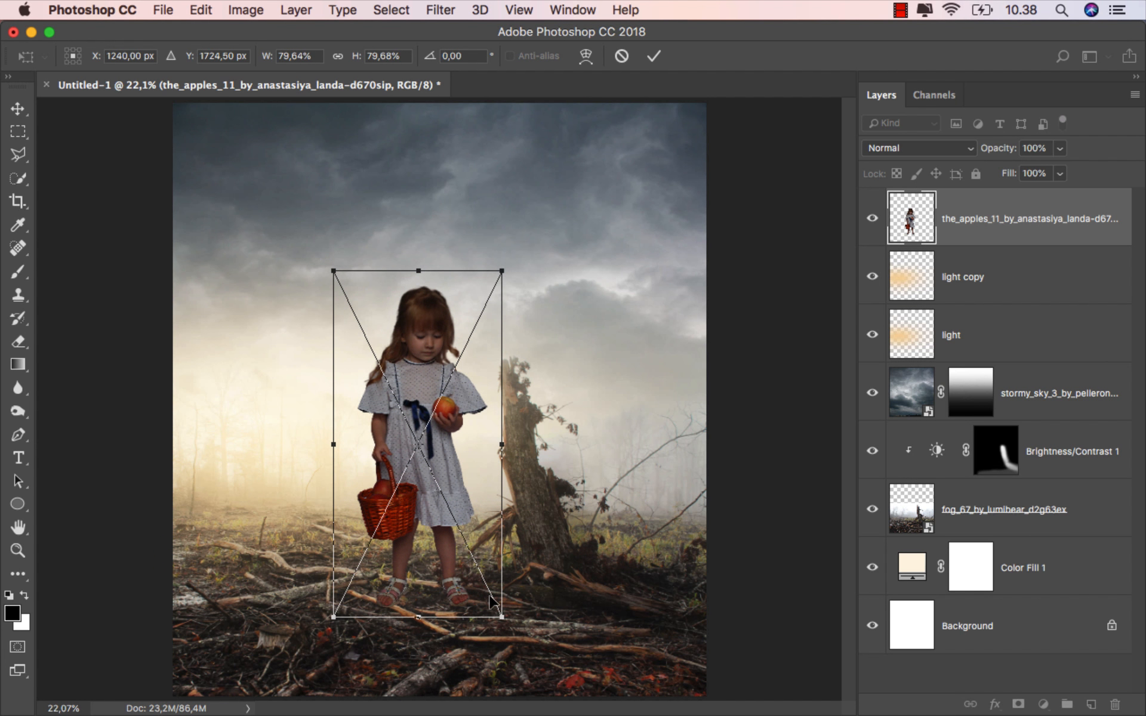
drag(495, 612, 497, 622)
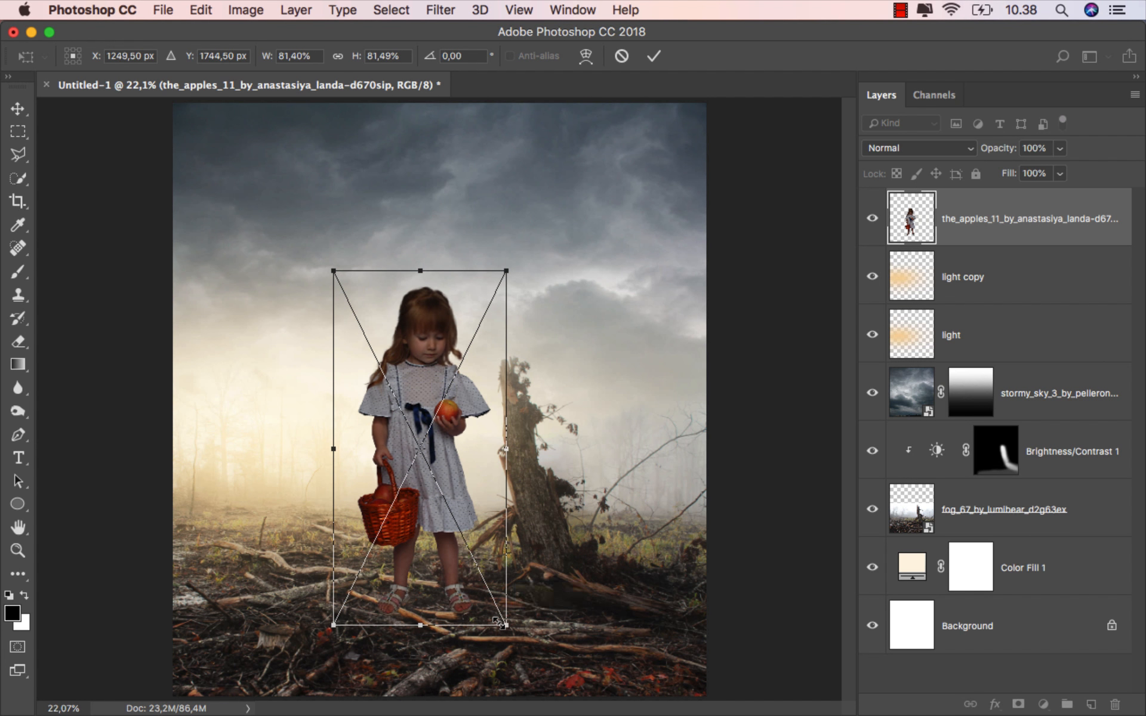
click(654, 55)
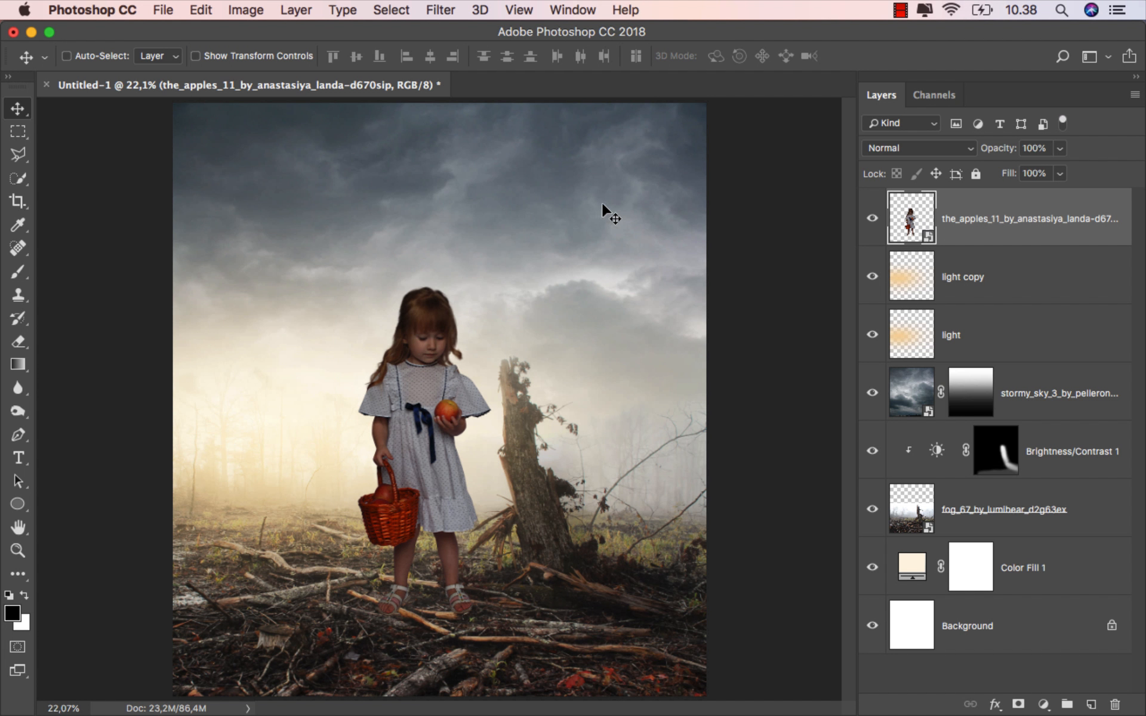
Step: Add a Hue/Saturation adjustment clipped to the girl layer and set its saturation to -30
click(1042, 701)
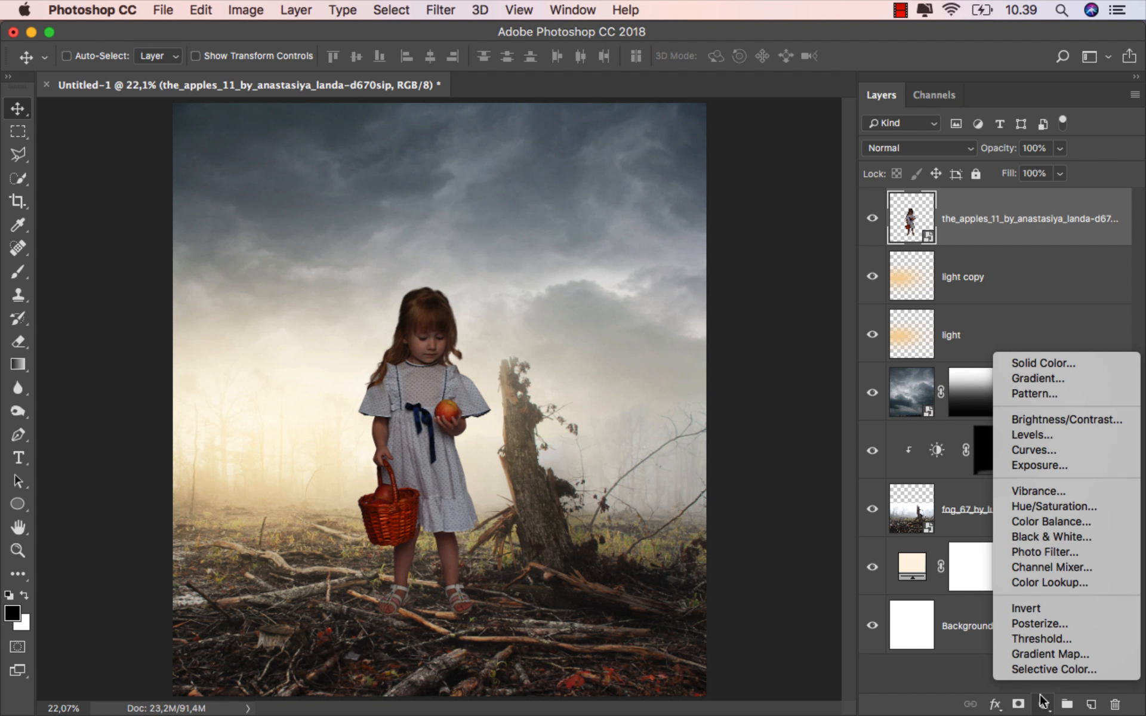
click(1068, 507)
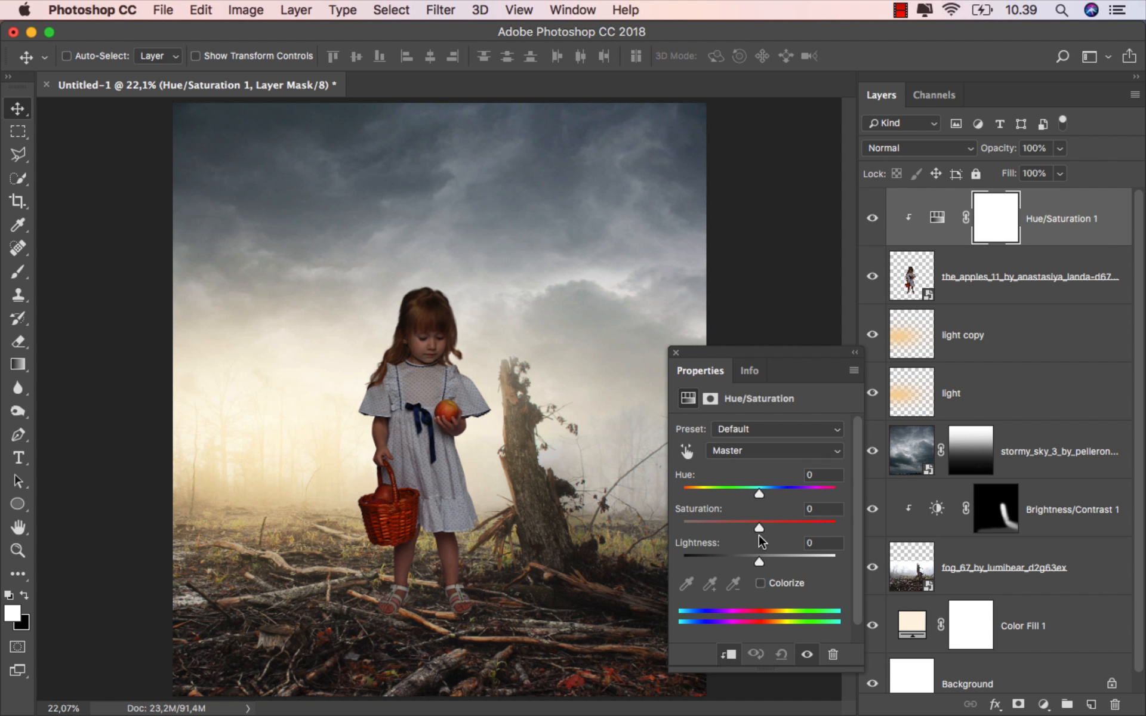
drag(758, 527, 736, 527)
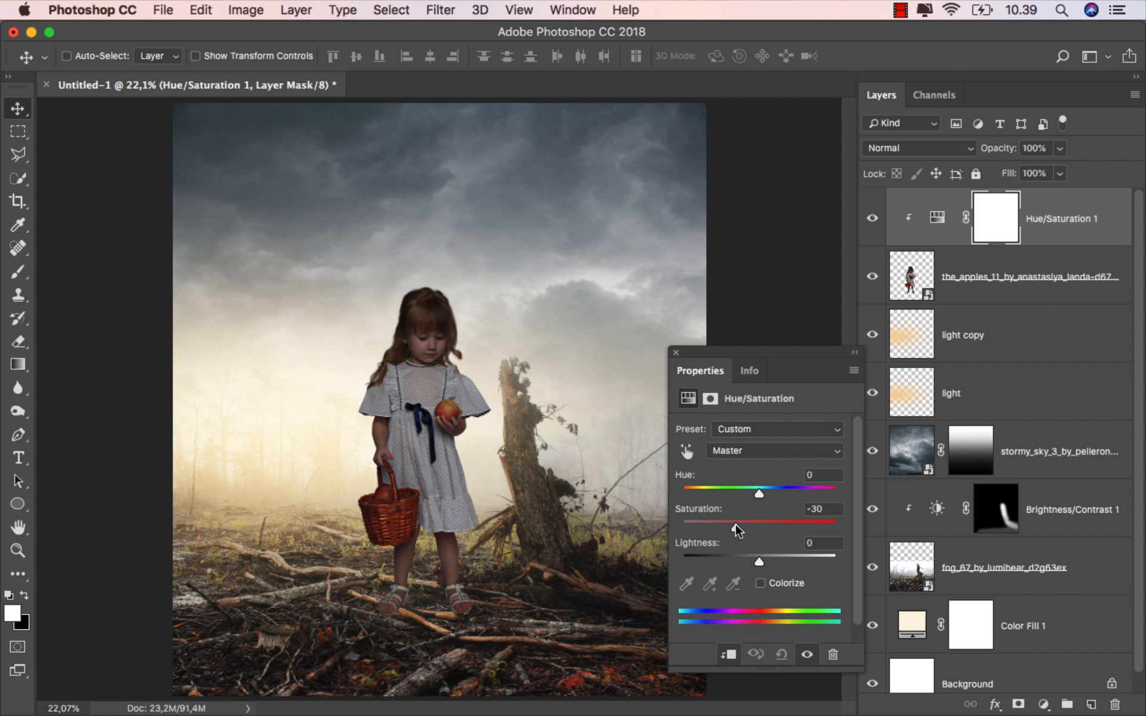
click(676, 352)
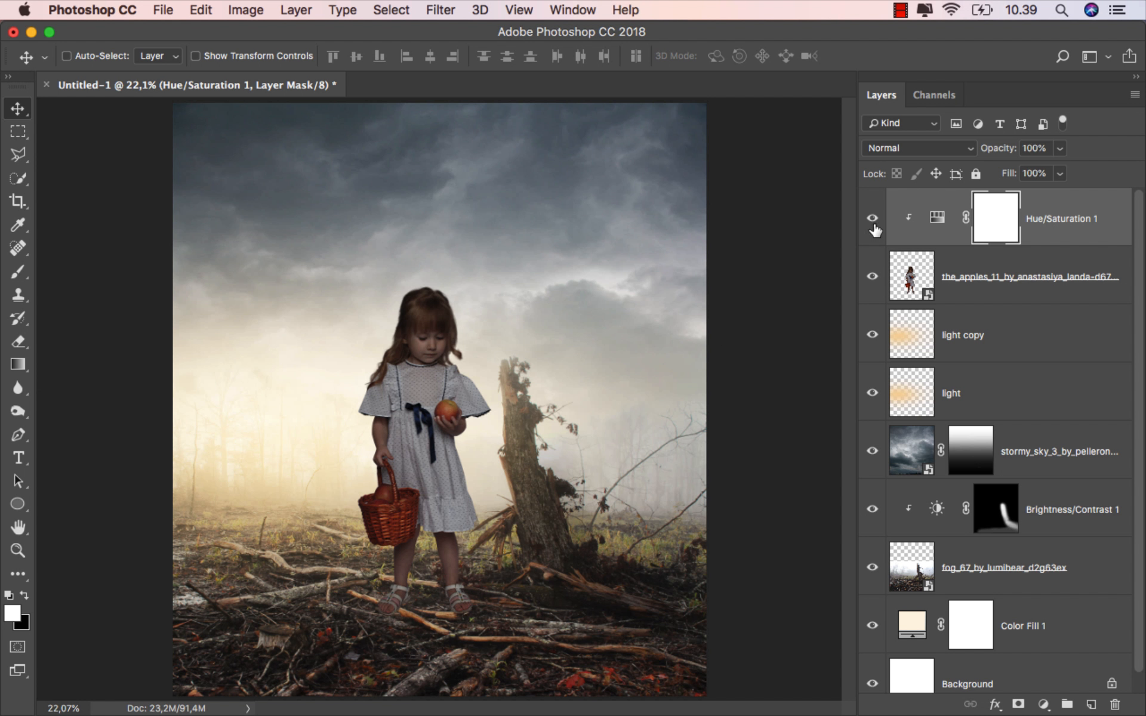
Step: Add an Inner Shadow to the girl layer with a 10 px distance and a cream color sampled from the glowing fog
click(1038, 221)
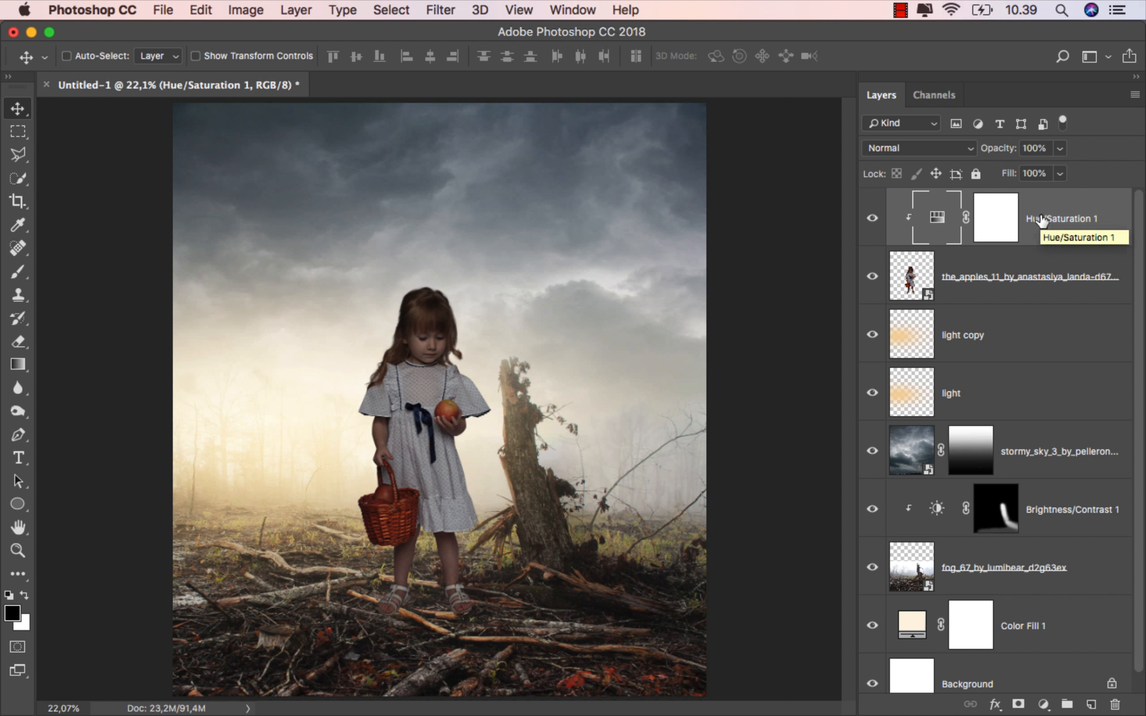
click(974, 278)
right_click(971, 276)
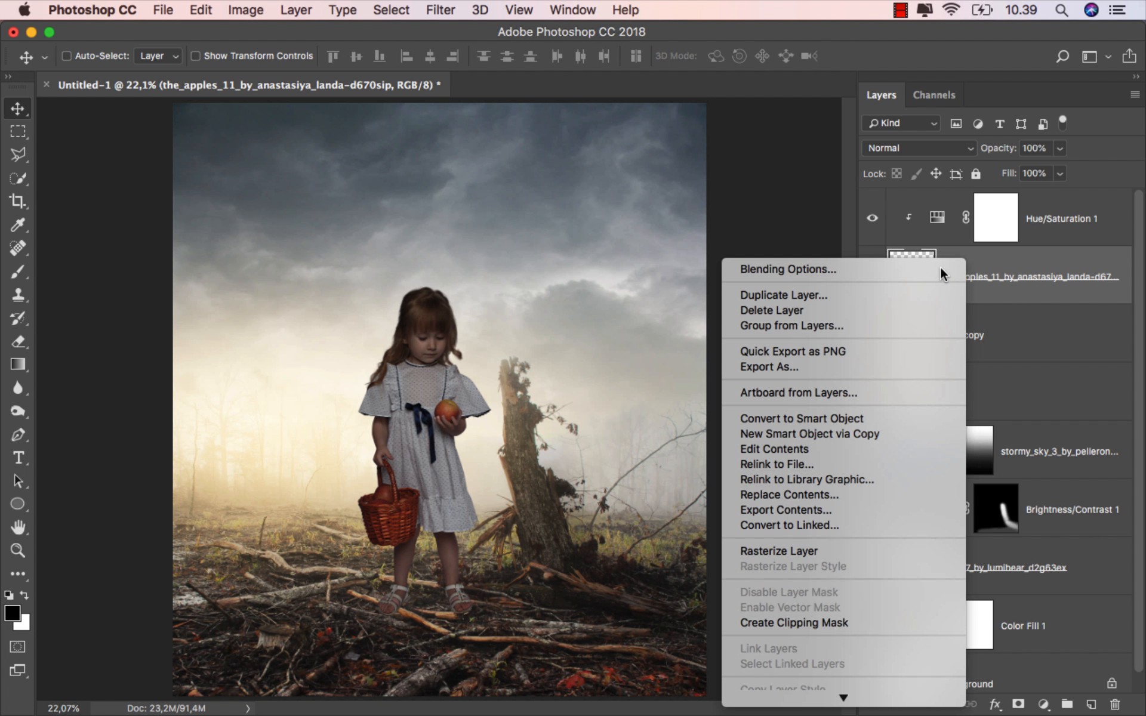
click(939, 268)
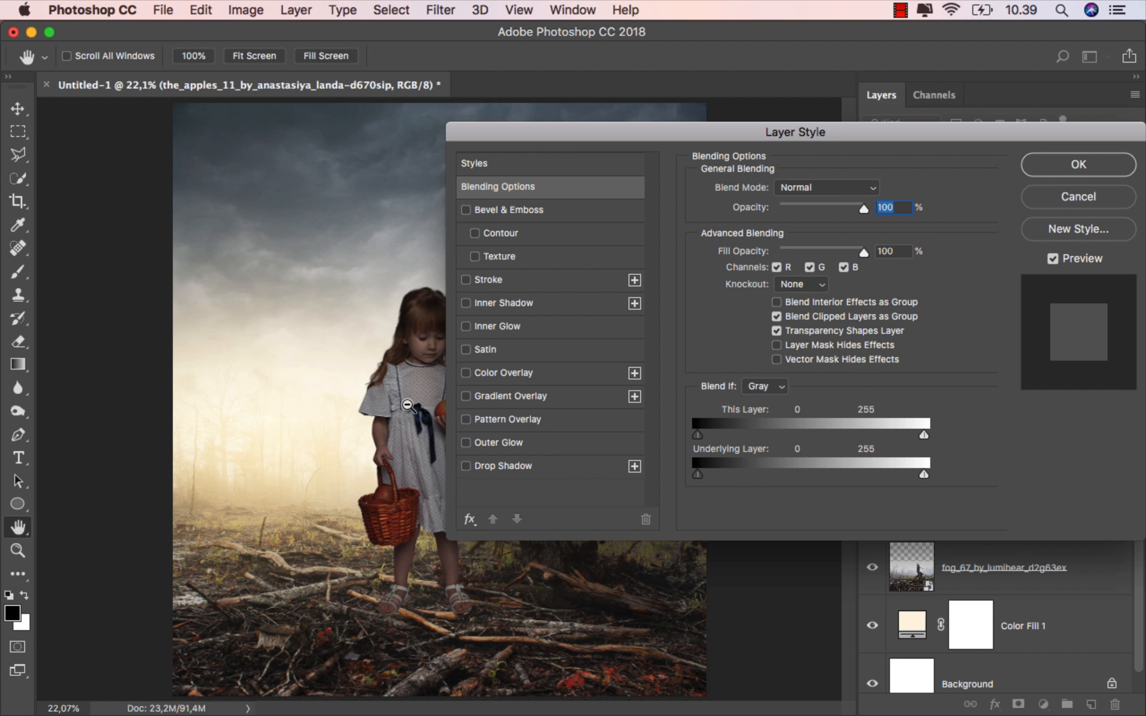
scroll(407, 402, up, 5)
drag(392, 435, 257, 387)
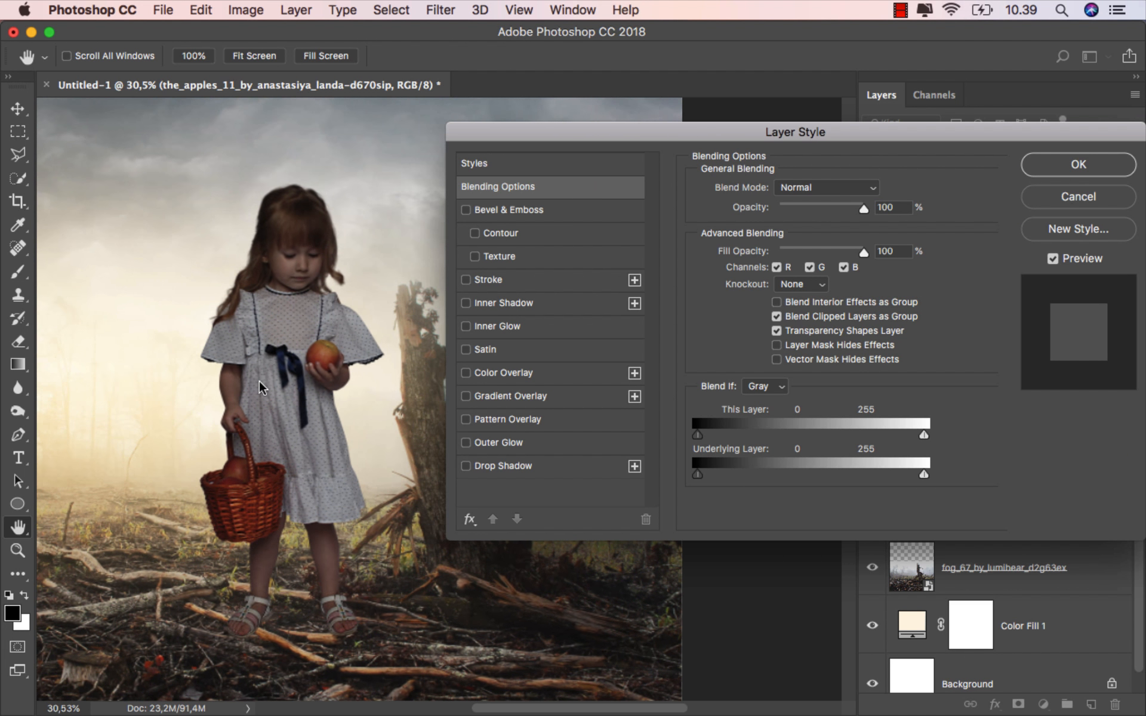
scroll(258, 386, up, 3)
drag(304, 432, 293, 426)
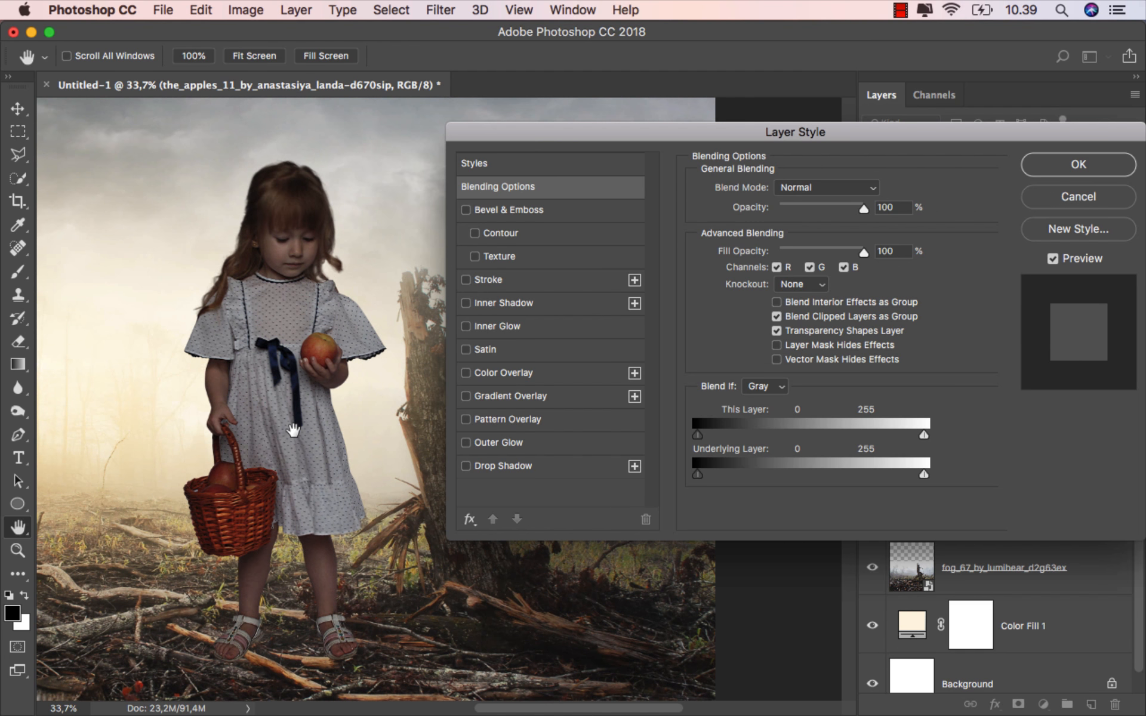
click(471, 304)
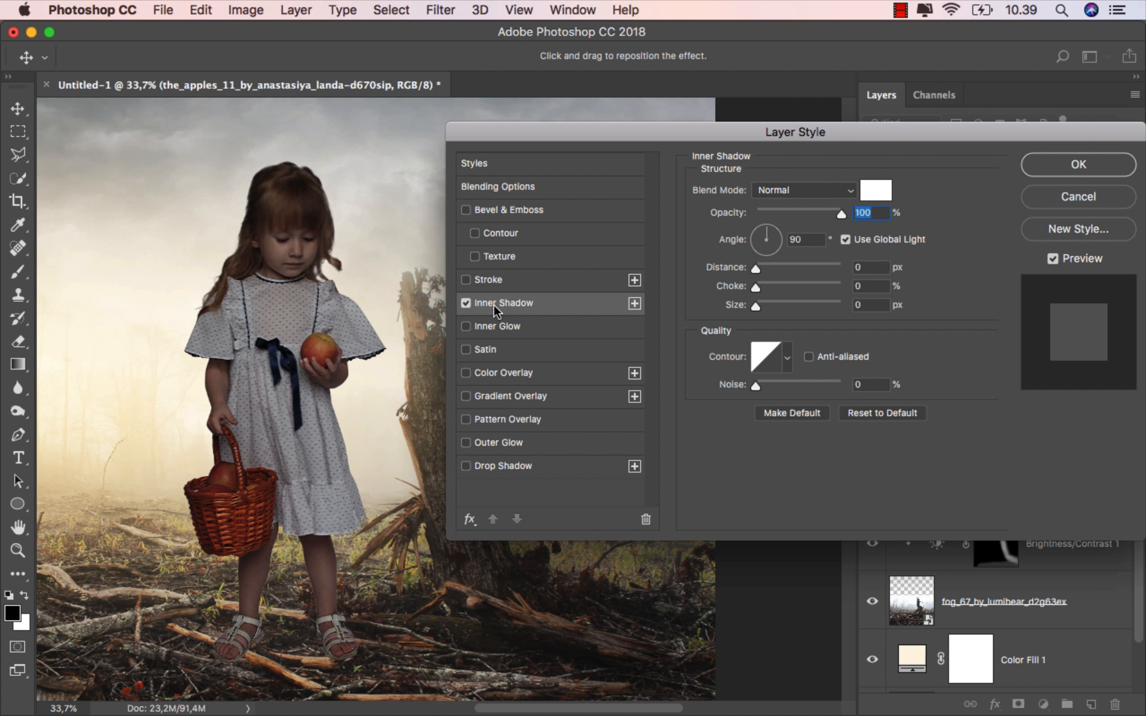
drag(754, 273, 765, 272)
click(877, 191)
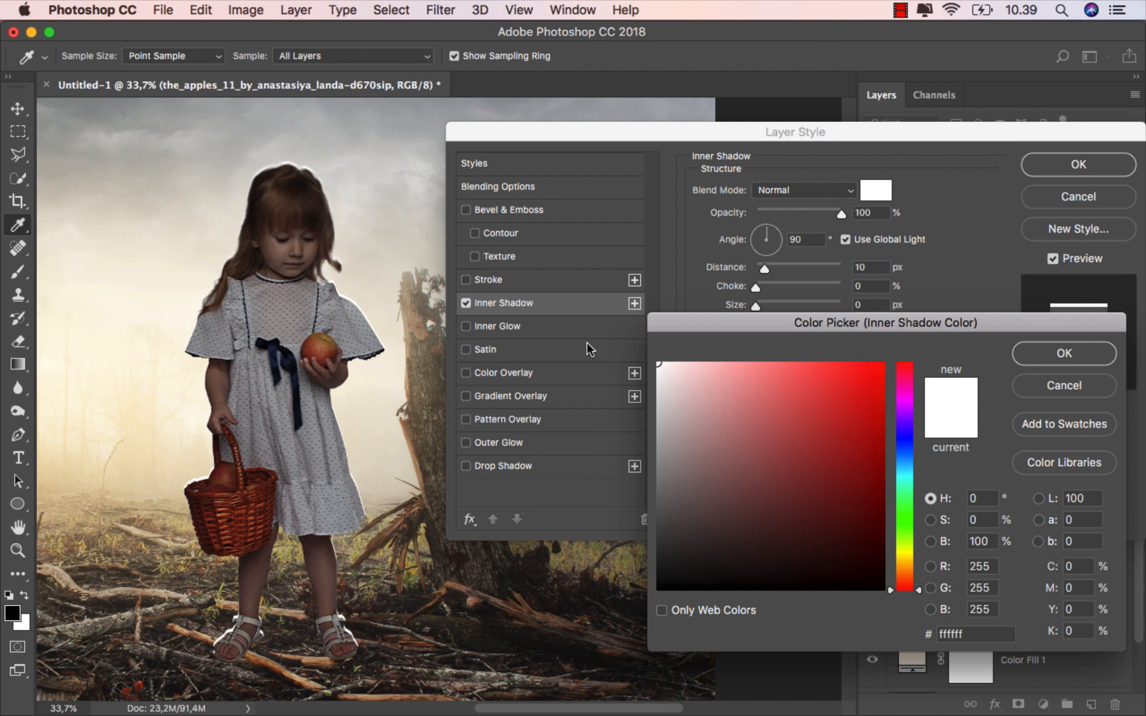
click(158, 446)
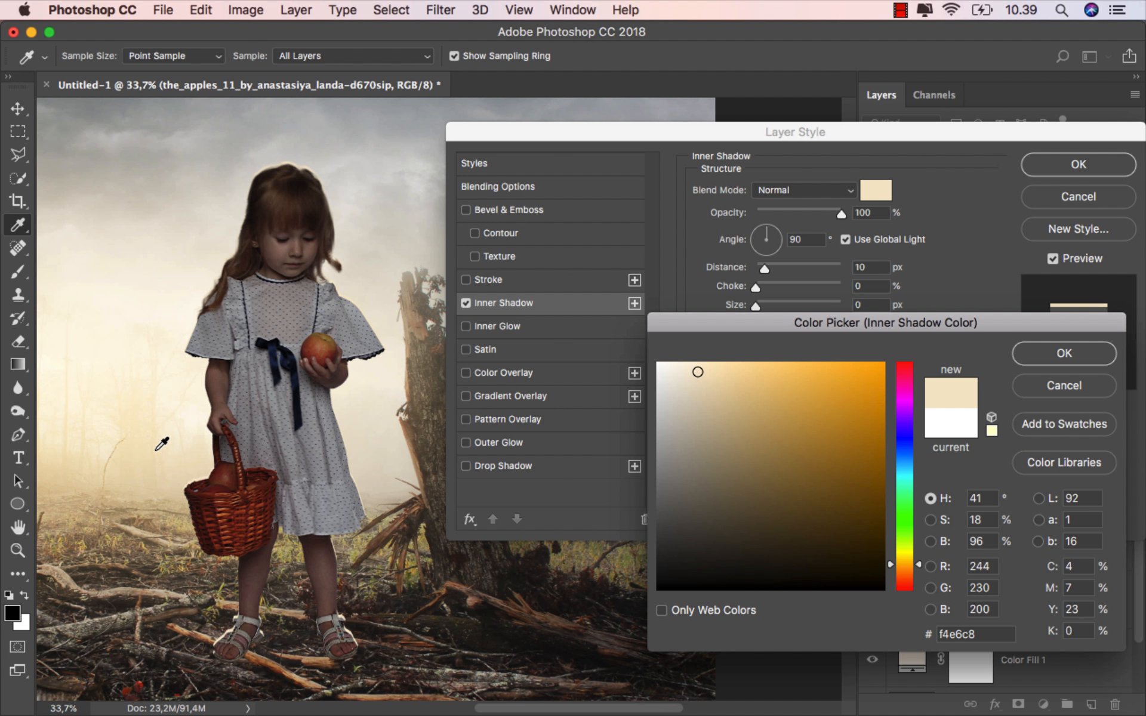
click(156, 451)
click(1035, 361)
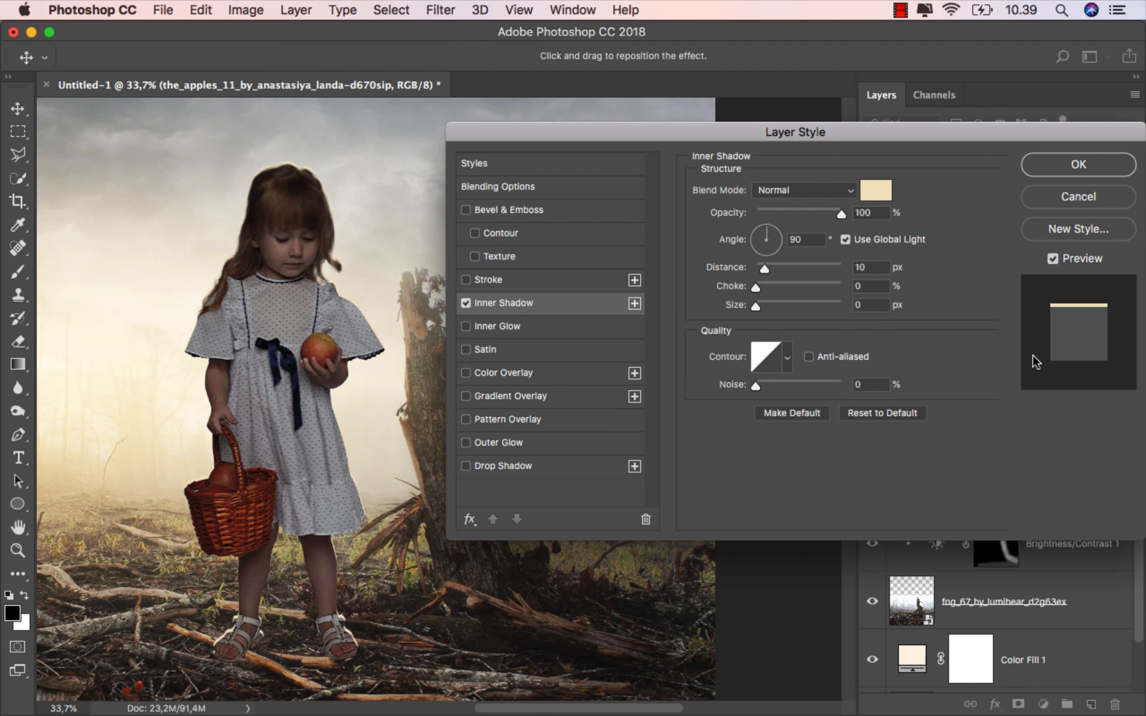
Step: Set the girl's Inner Shadow to a 165° angle, 7 px distance, 13 px size and 66% opacity
drag(777, 246, 737, 232)
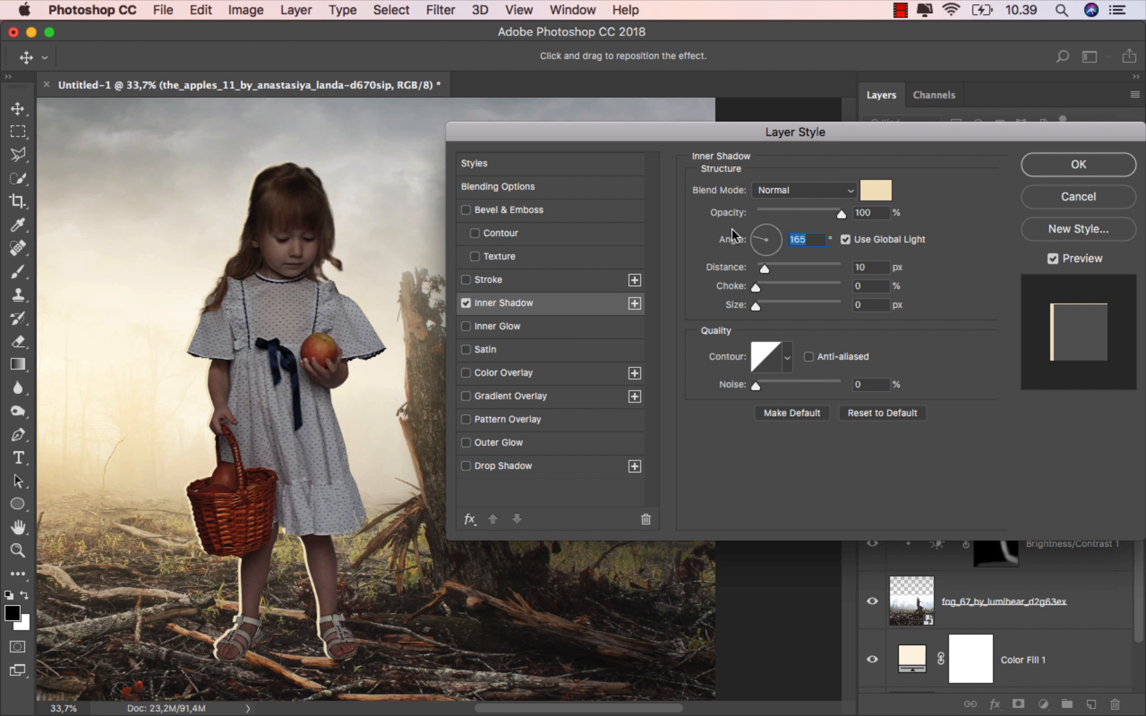
drag(298, 424, 305, 427)
scroll(292, 530, up, 2)
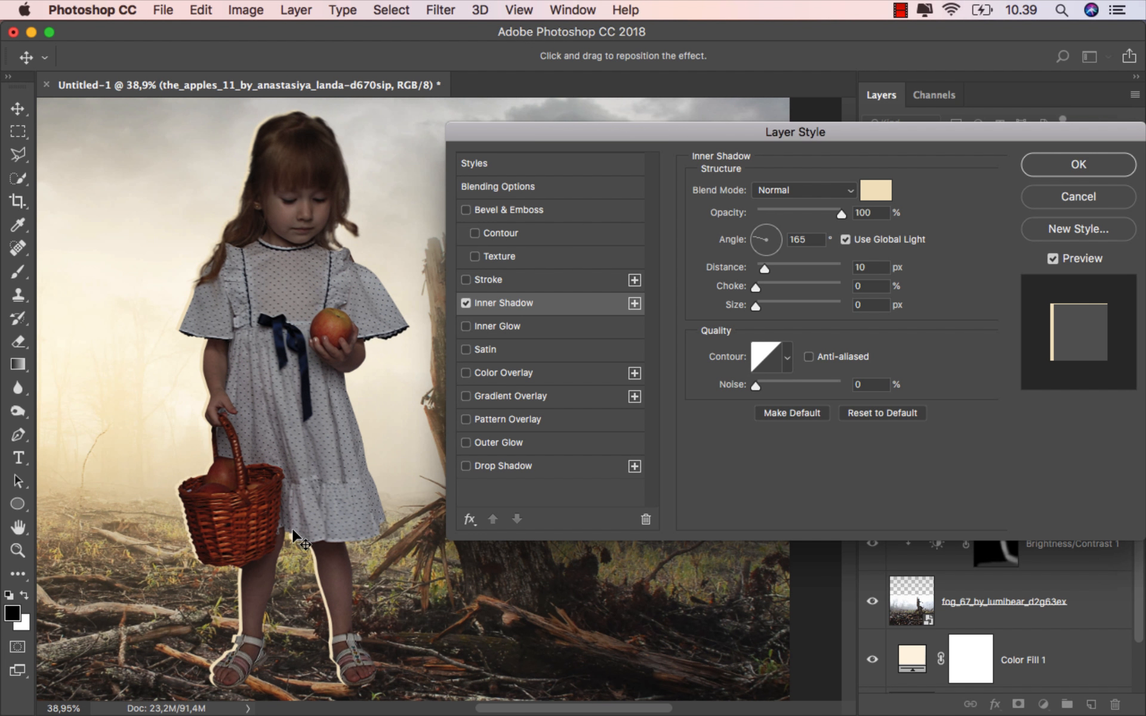
drag(772, 306, 763, 271)
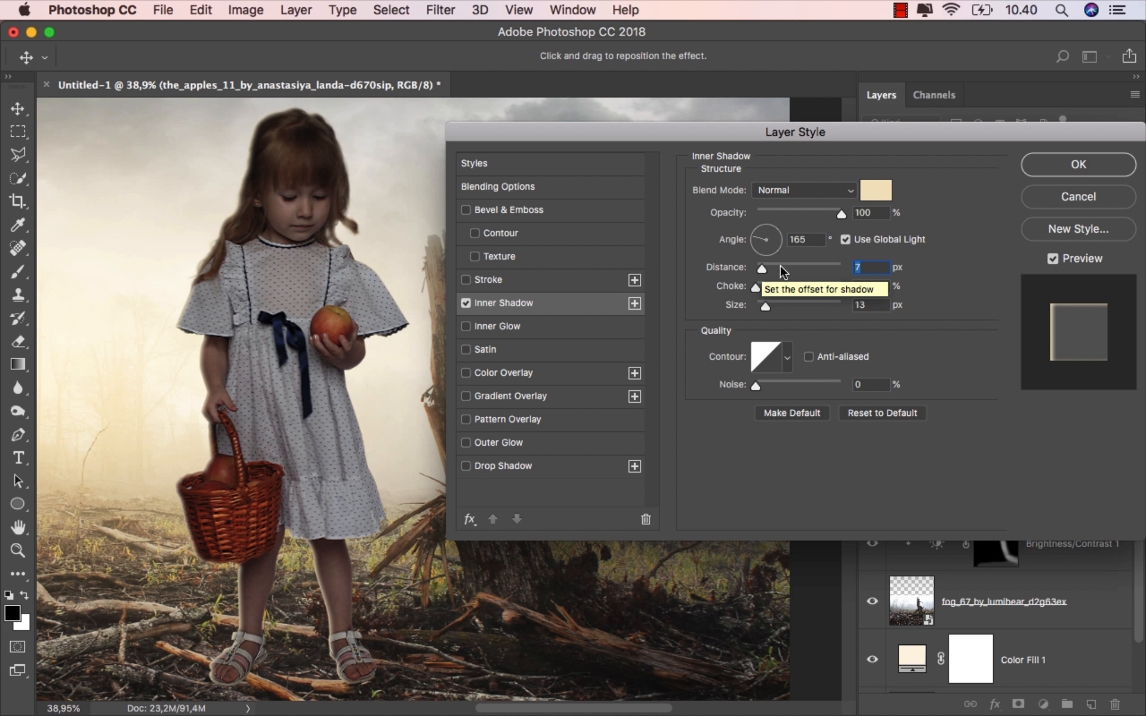
mouse_move(813, 214)
mouse_down()
mouse_move(790, 211)
mouse_move(813, 211)
mouse_up()
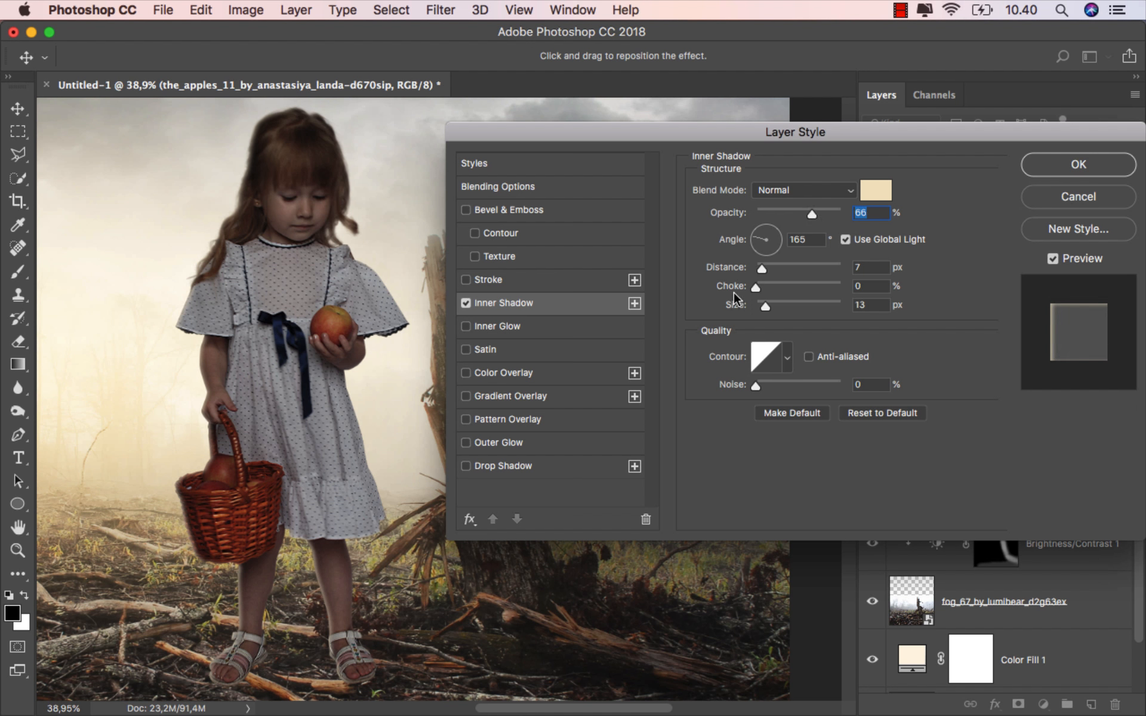
Step: Add a second Inner Shadow to the girl in Overlay mode with 100% opacity, 11 px distance and 16 px size, and apply the style
click(635, 304)
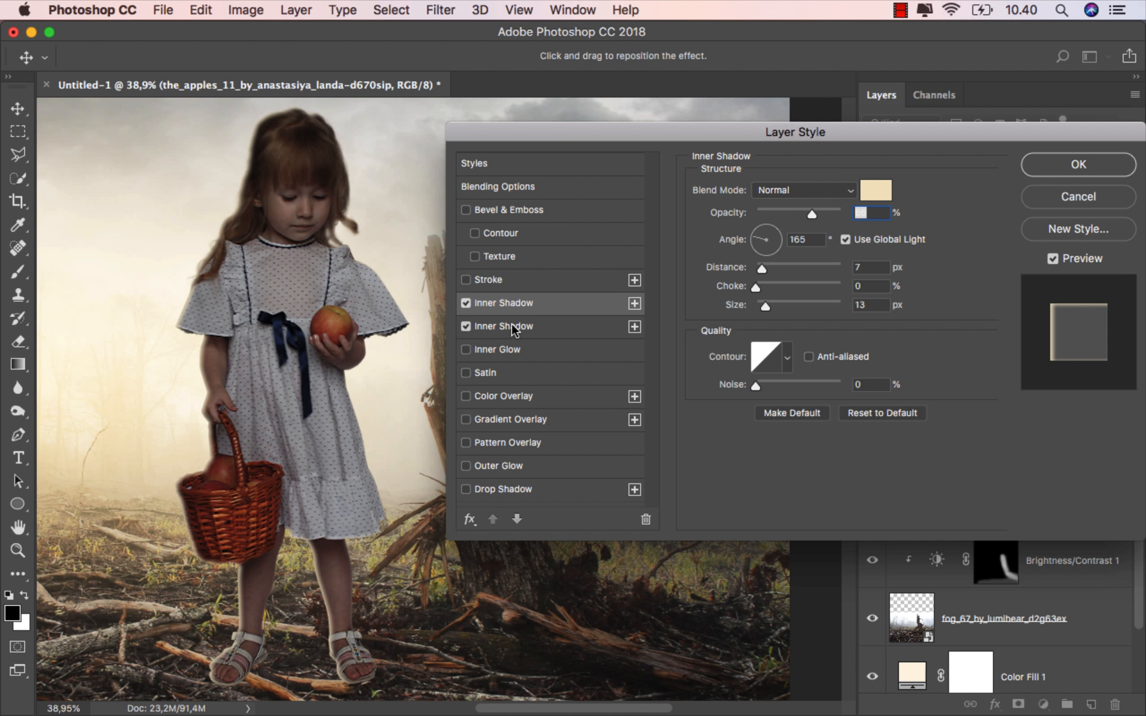
click(513, 330)
click(788, 192)
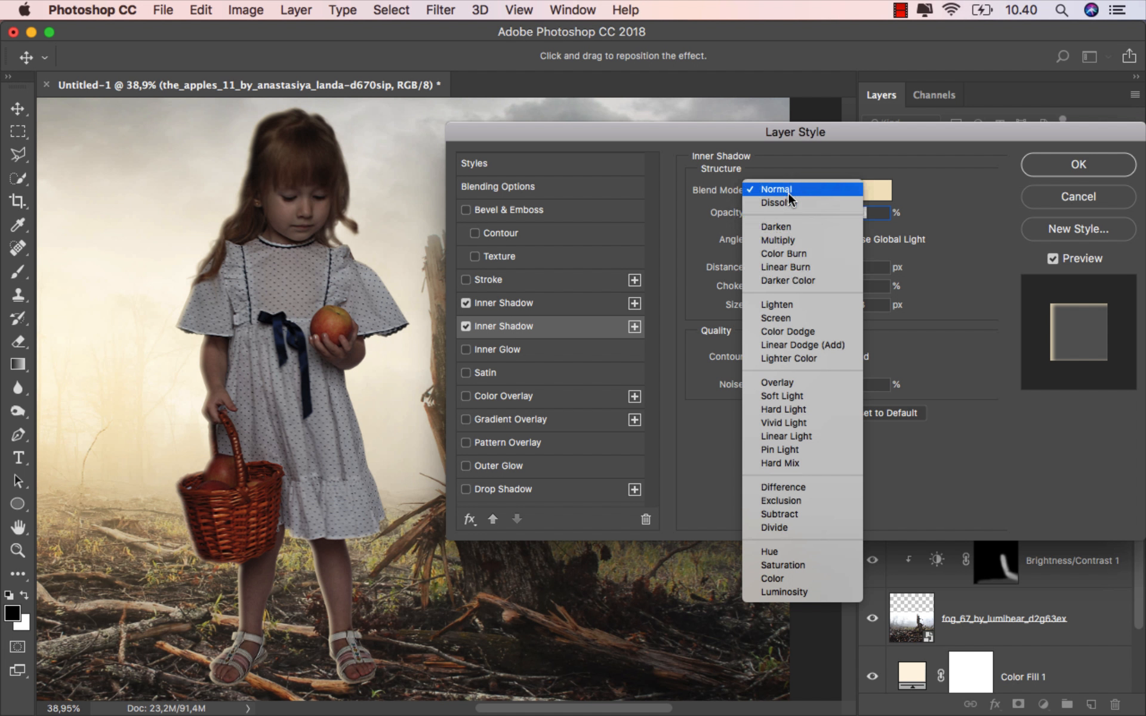
click(789, 382)
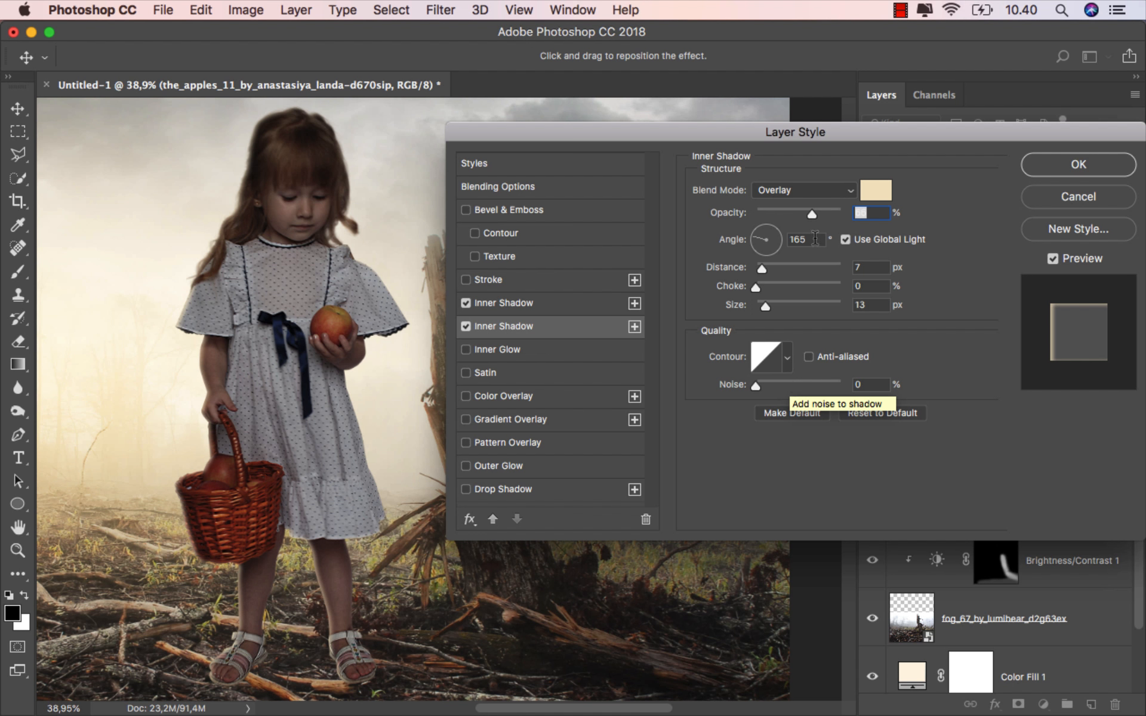
drag(813, 212, 859, 216)
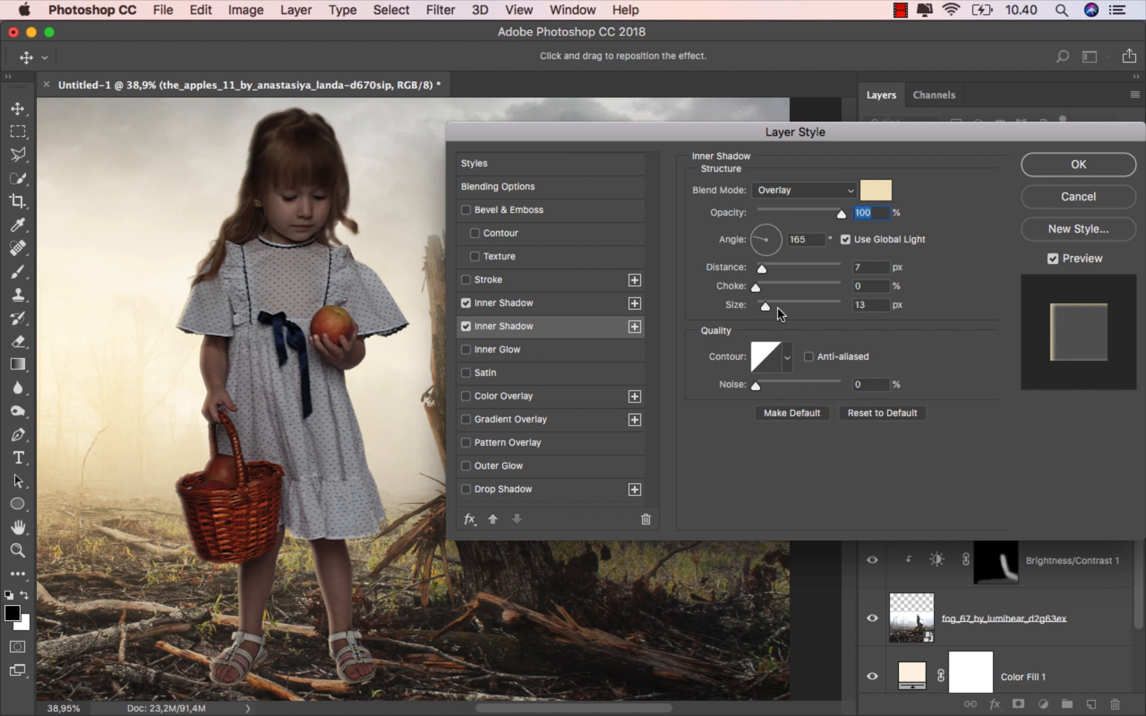
drag(766, 306, 765, 309)
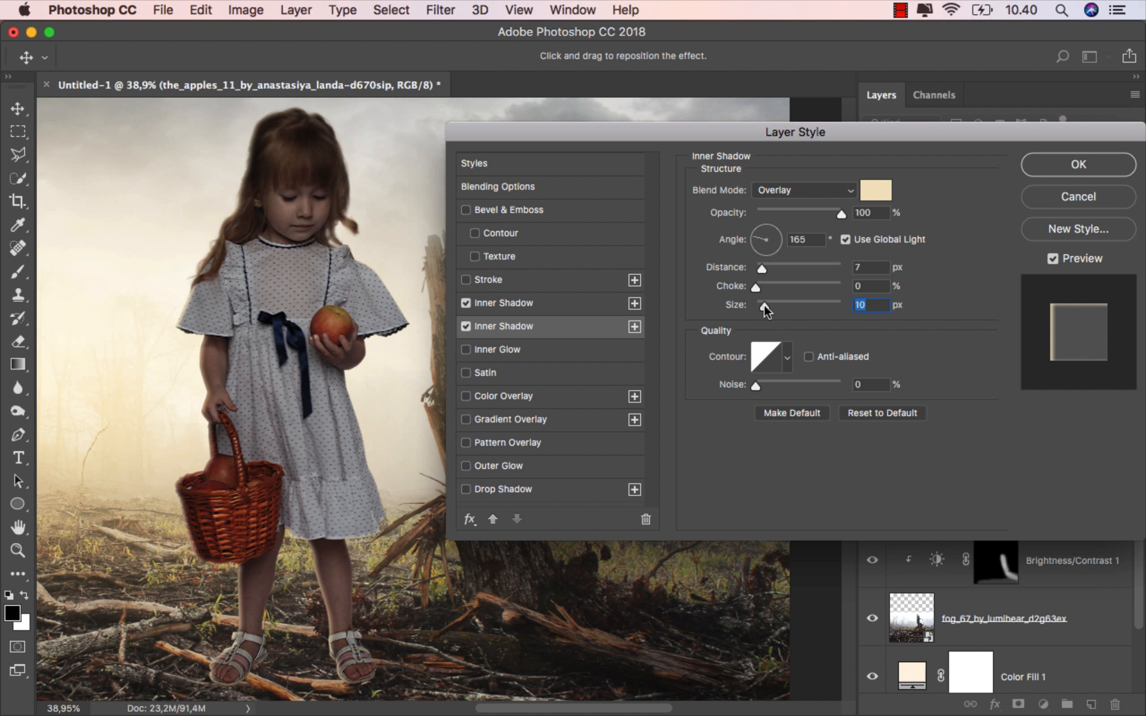
drag(761, 266, 765, 308)
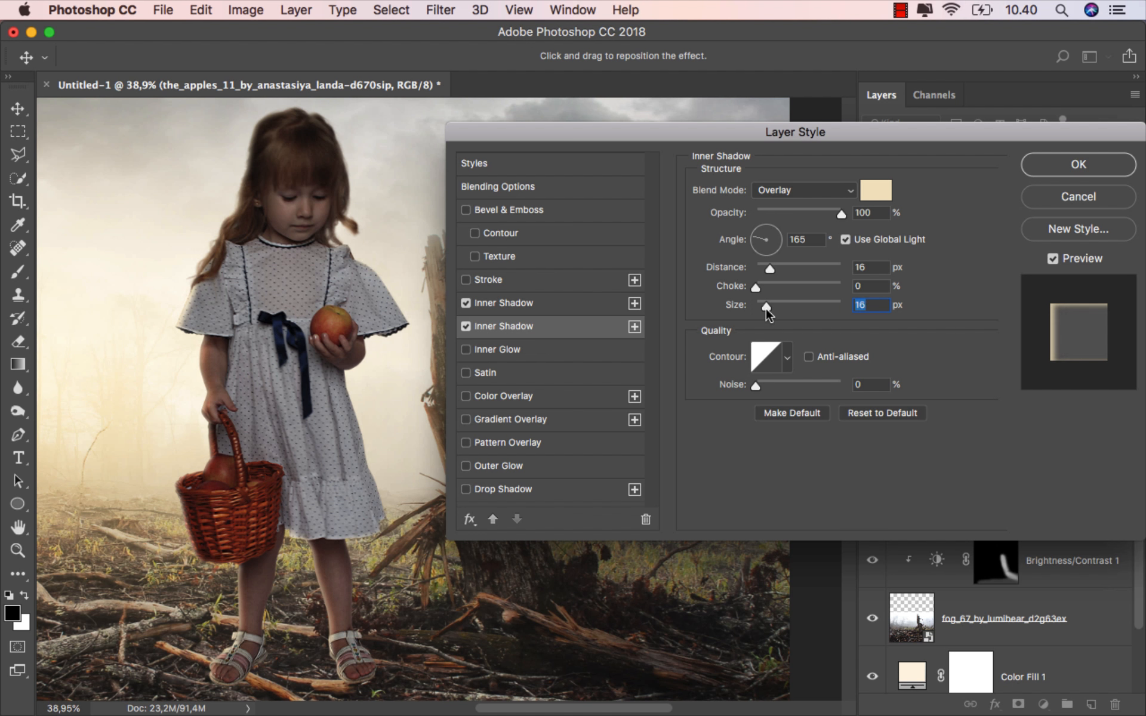
click(763, 266)
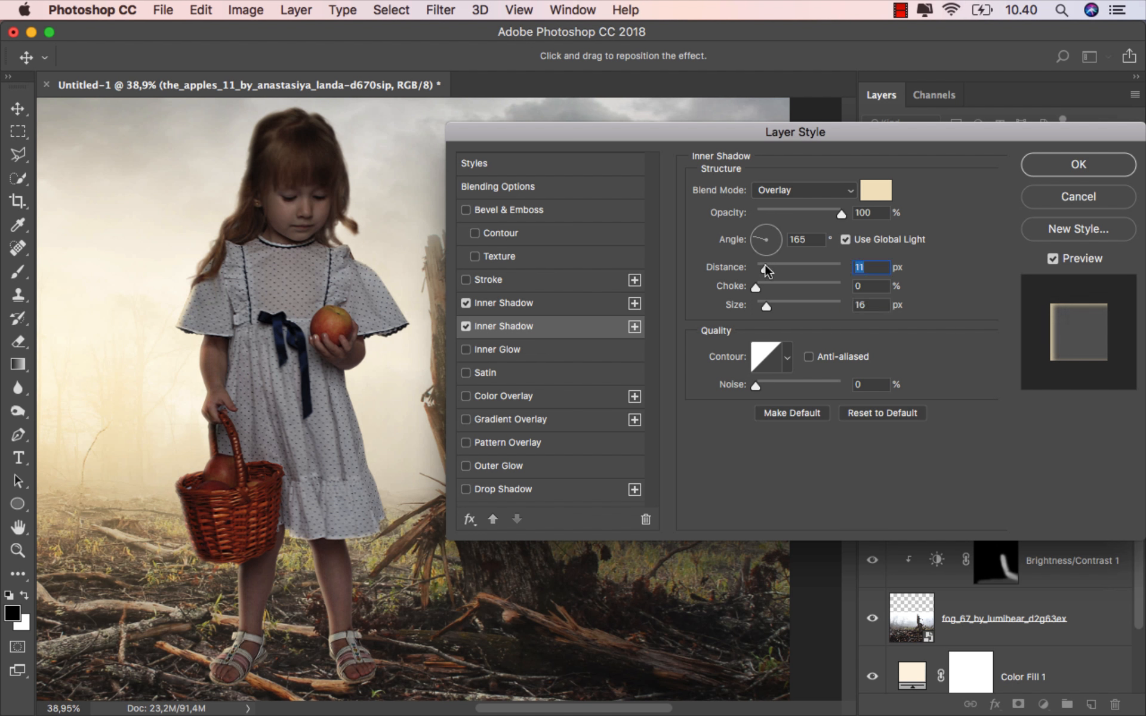
click(1061, 171)
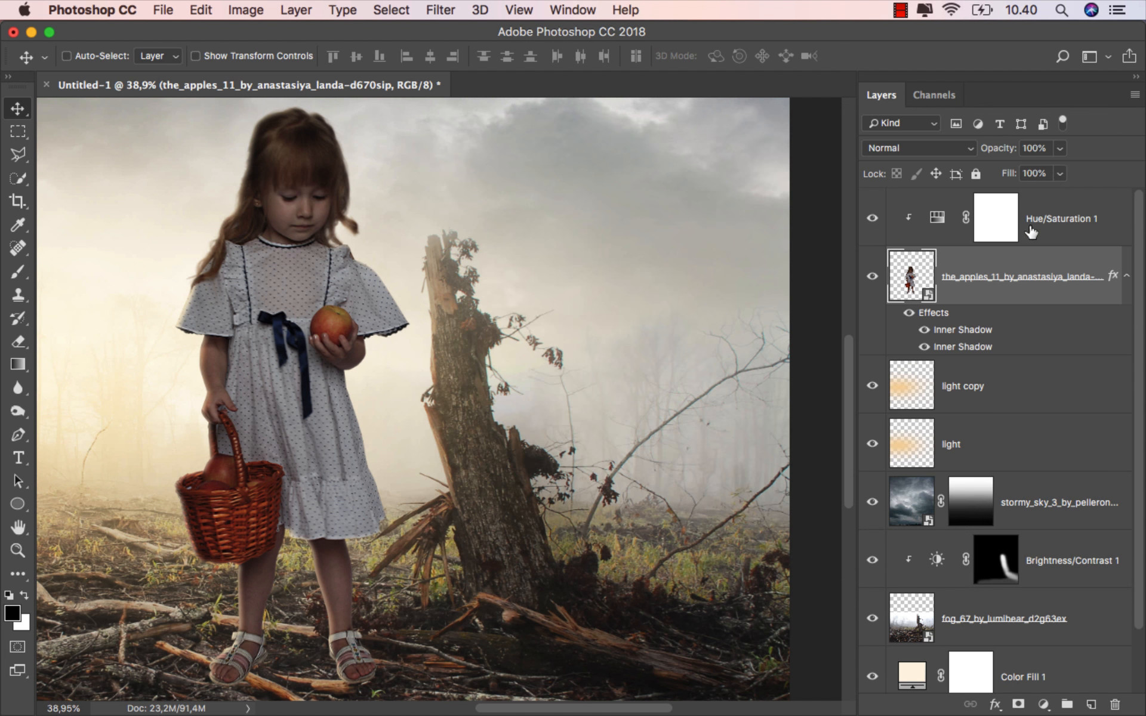
Step: Convert the girl's two Inner Shadow effects into separate clipped layers, comparing the image with and without them
click(908, 313)
click(908, 313)
right_click(965, 333)
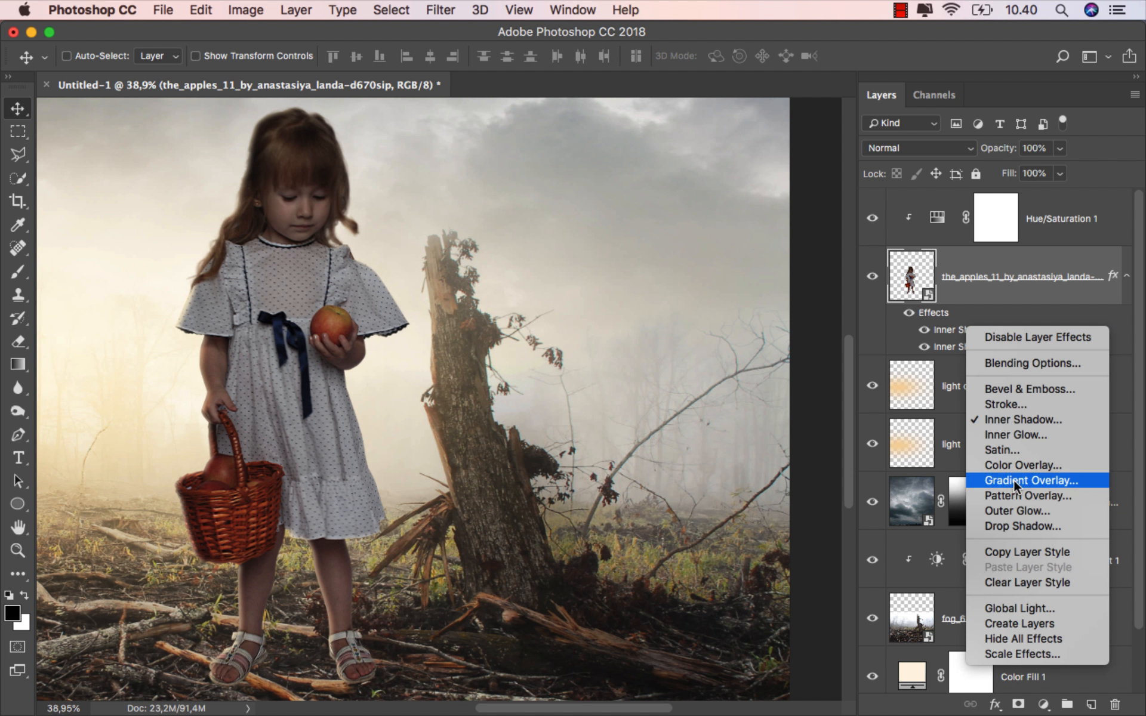
click(1024, 621)
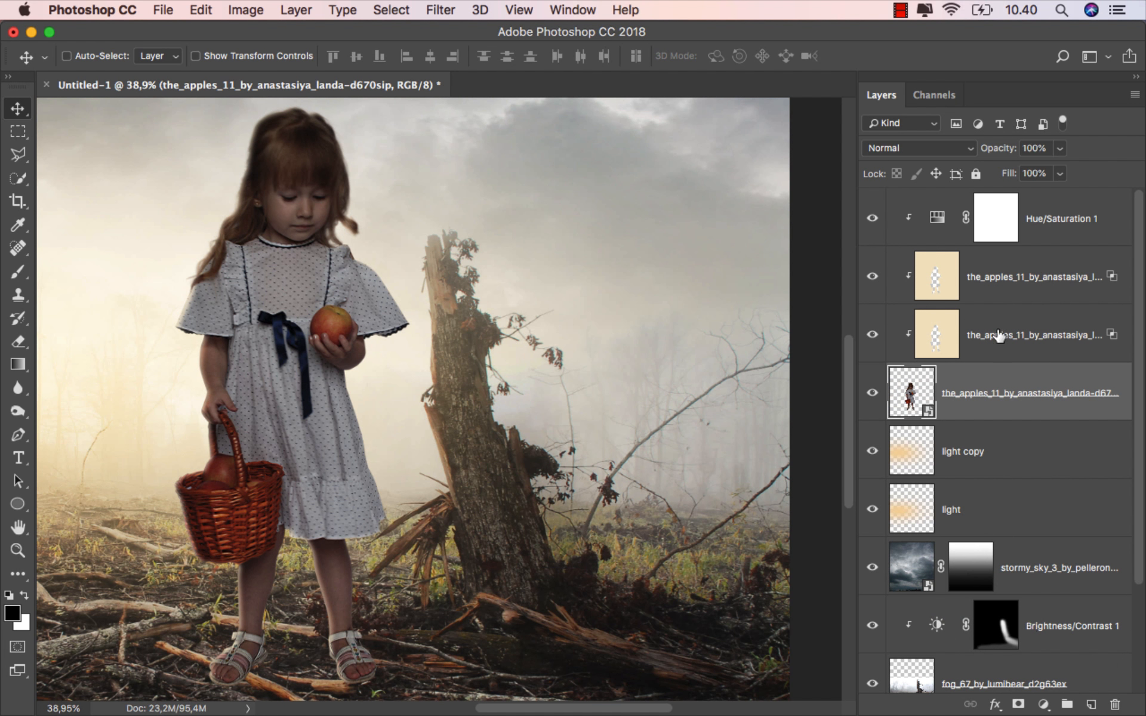
click(871, 277)
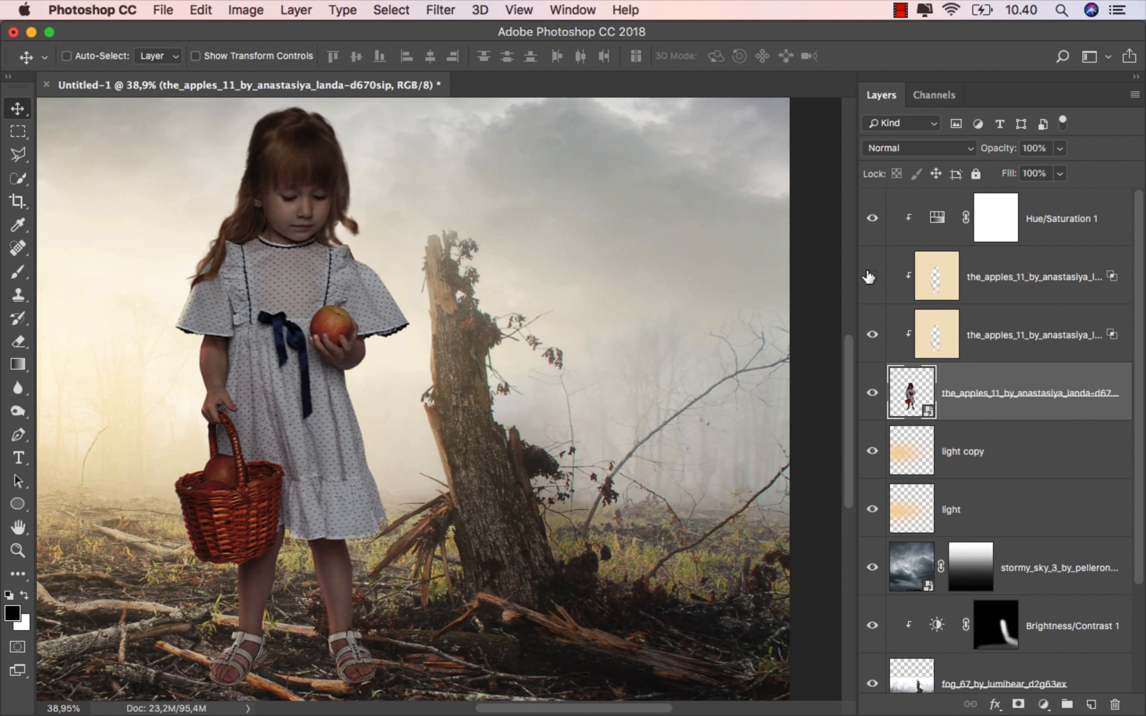
click(870, 277)
Step: Mask the upper Inner Shadow layer and paint black at 38% brush opacity over the girl's feet to reduce the rim light
click(1004, 279)
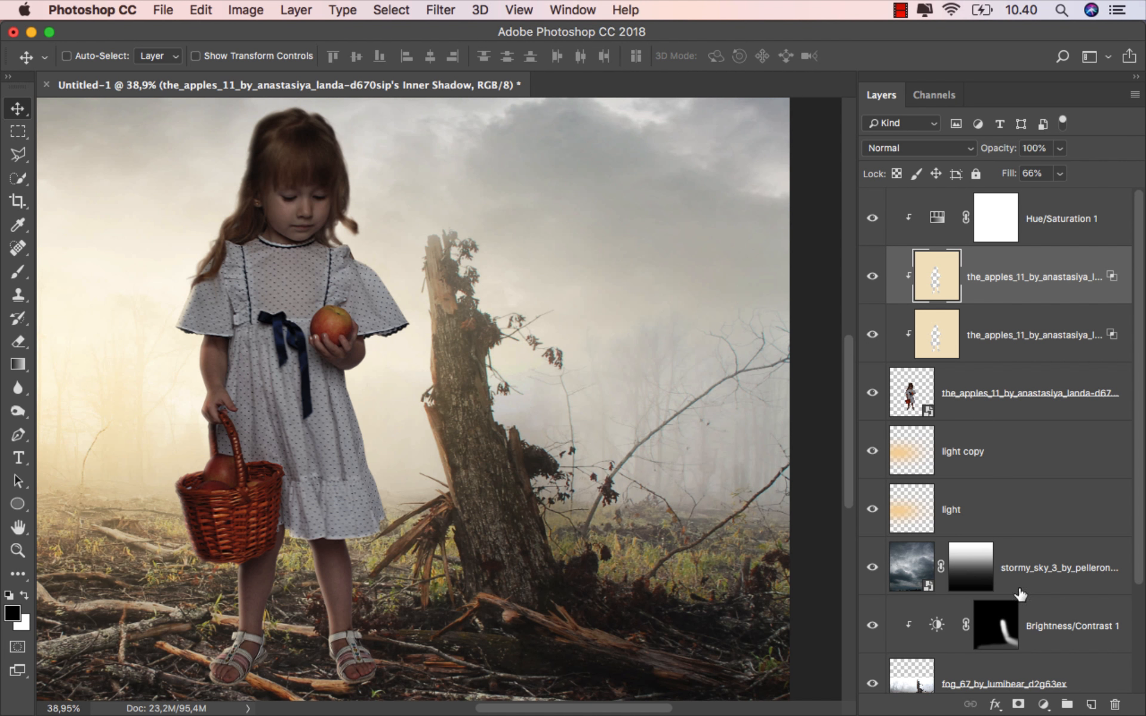
click(1018, 704)
drag(18, 271, 71, 268)
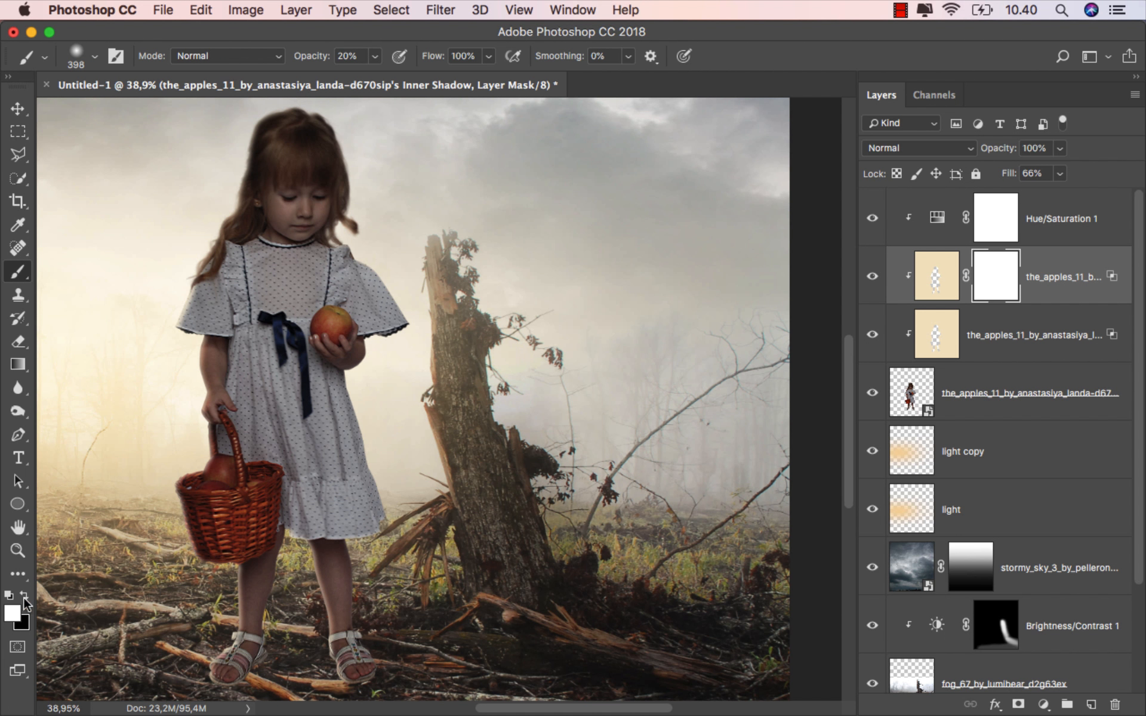
key(x)
click(374, 56)
drag(373, 75, 389, 75)
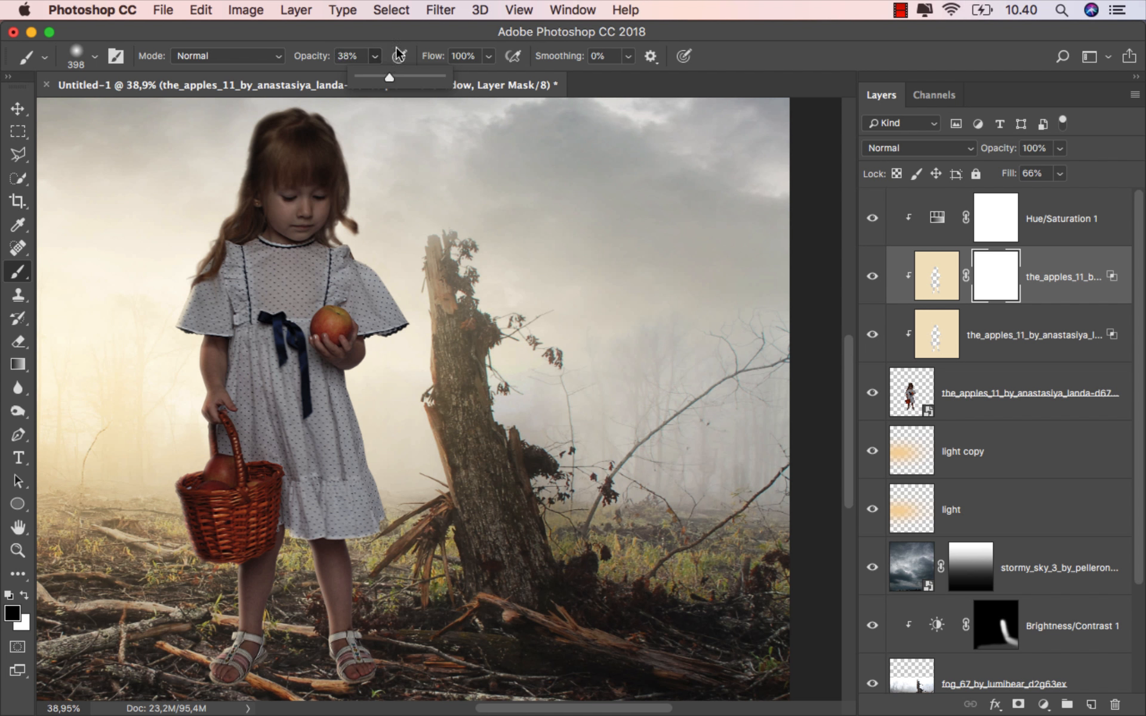
mouse_move(382, 588)
mouse_down()
mouse_move(423, 523)
mouse_move(418, 556)
mouse_move(406, 556)
mouse_up()
click(405, 616)
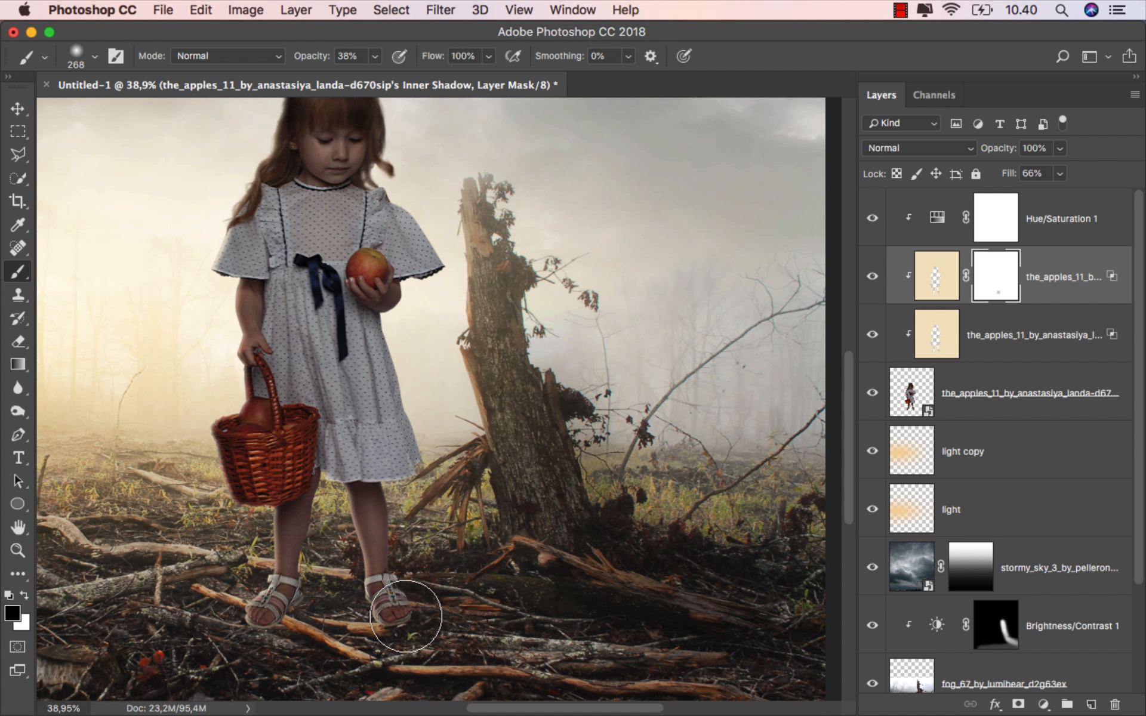
drag(407, 614, 395, 613)
click(289, 622)
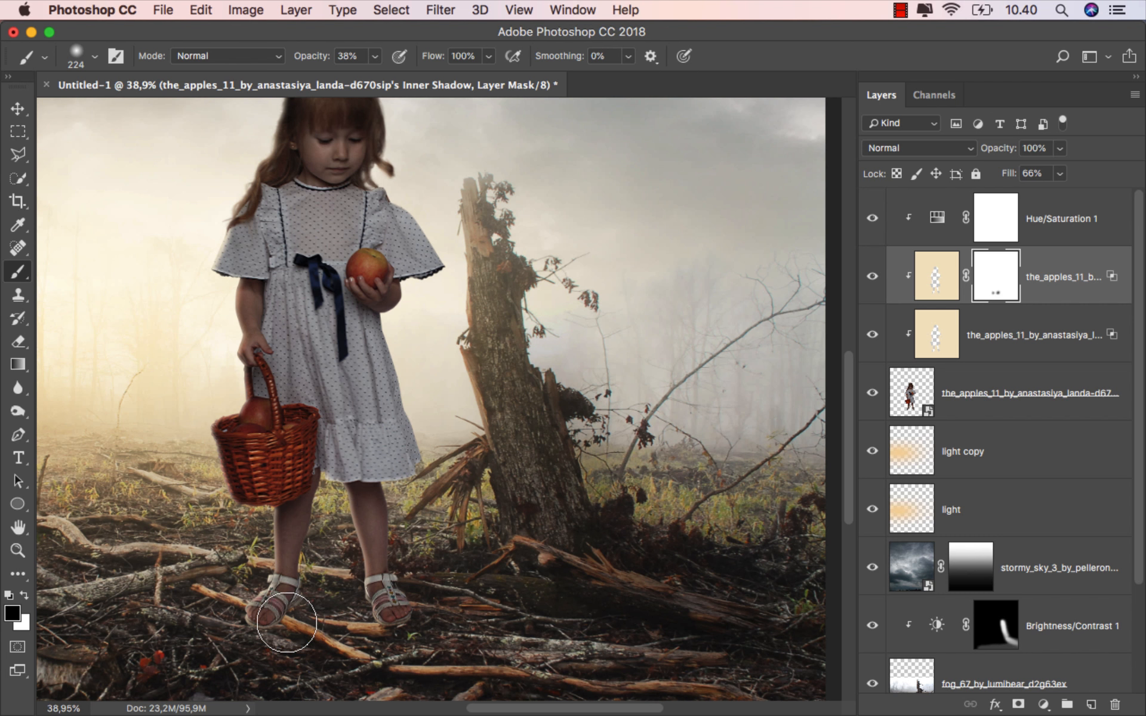
click(268, 628)
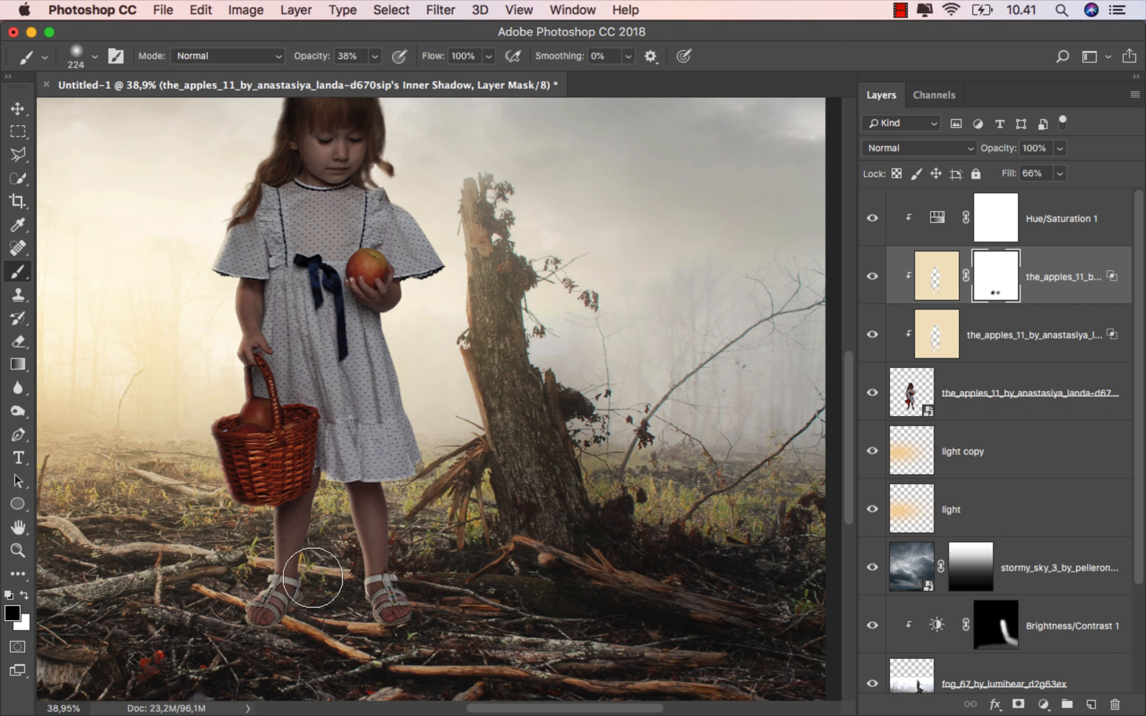
Step: Paint black with a 150 px brush on the mask along the girl's lower legs, and compare the image without that layer
mouse_move(313, 578)
mouse_down()
mouse_move(292, 578)
mouse_move(318, 473)
mouse_up()
mouse_move(397, 603)
mouse_down()
mouse_move(399, 504)
mouse_move(397, 536)
mouse_up()
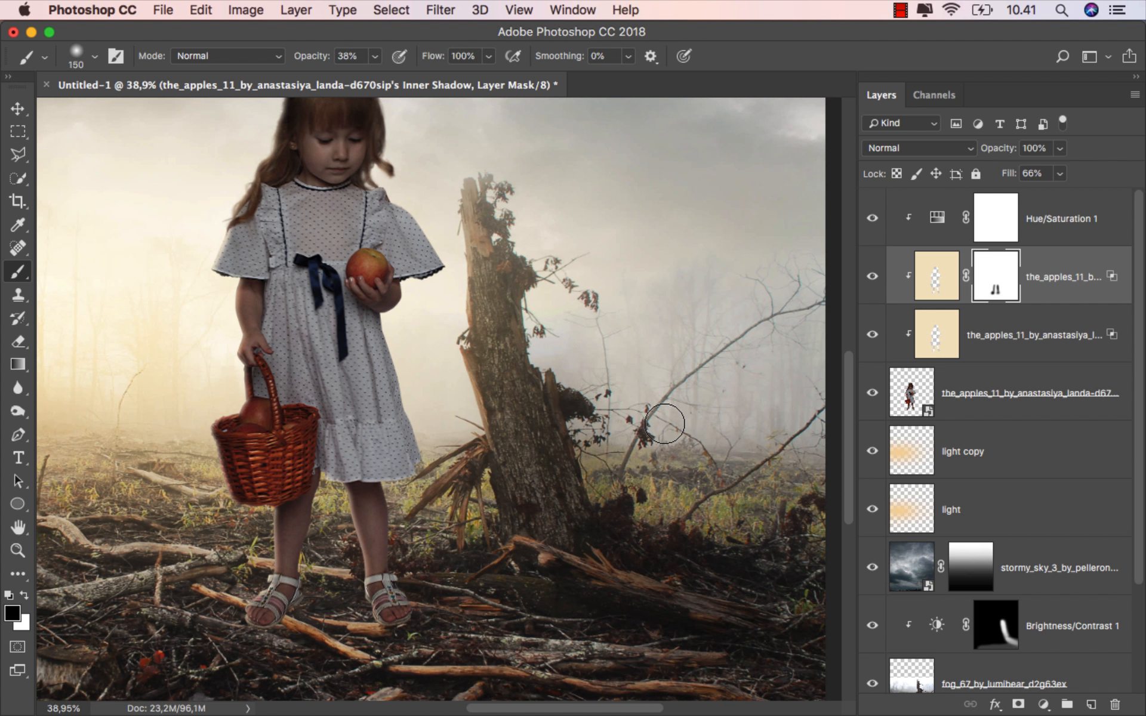
click(873, 275)
click(872, 276)
Step: Compare the image with and without the lower Overlay Inner Shadow layer to examine its effect on the girl
click(1007, 332)
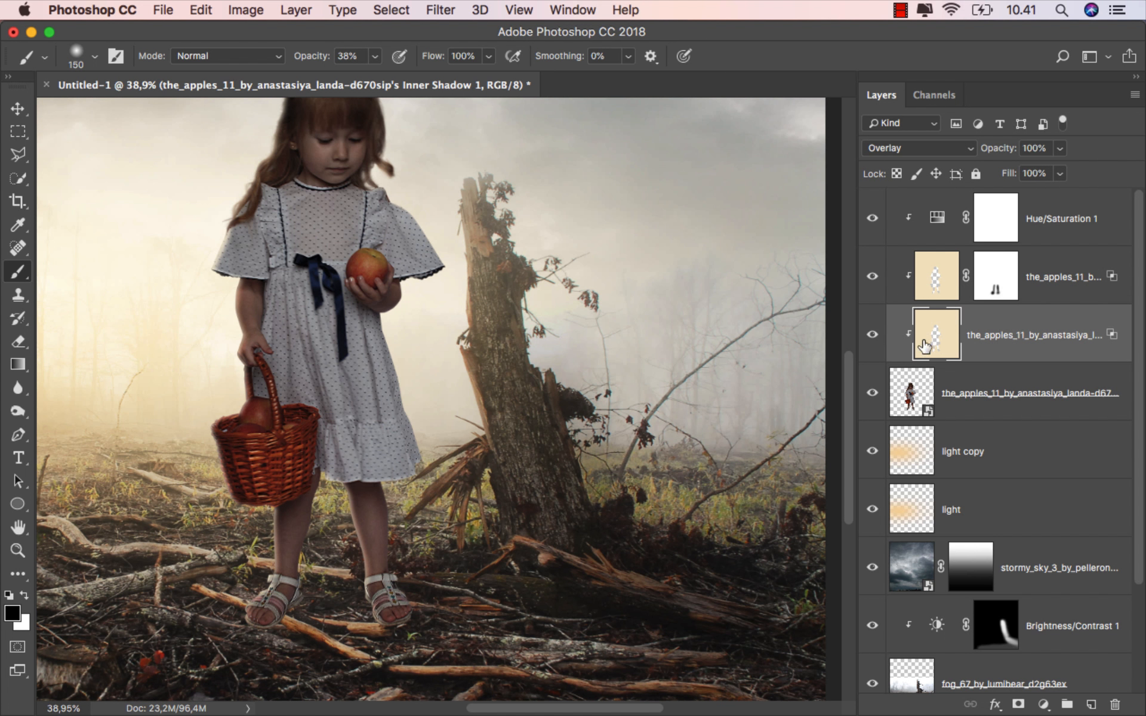
click(870, 336)
click(870, 335)
click(870, 336)
click(870, 336)
key(super+0)
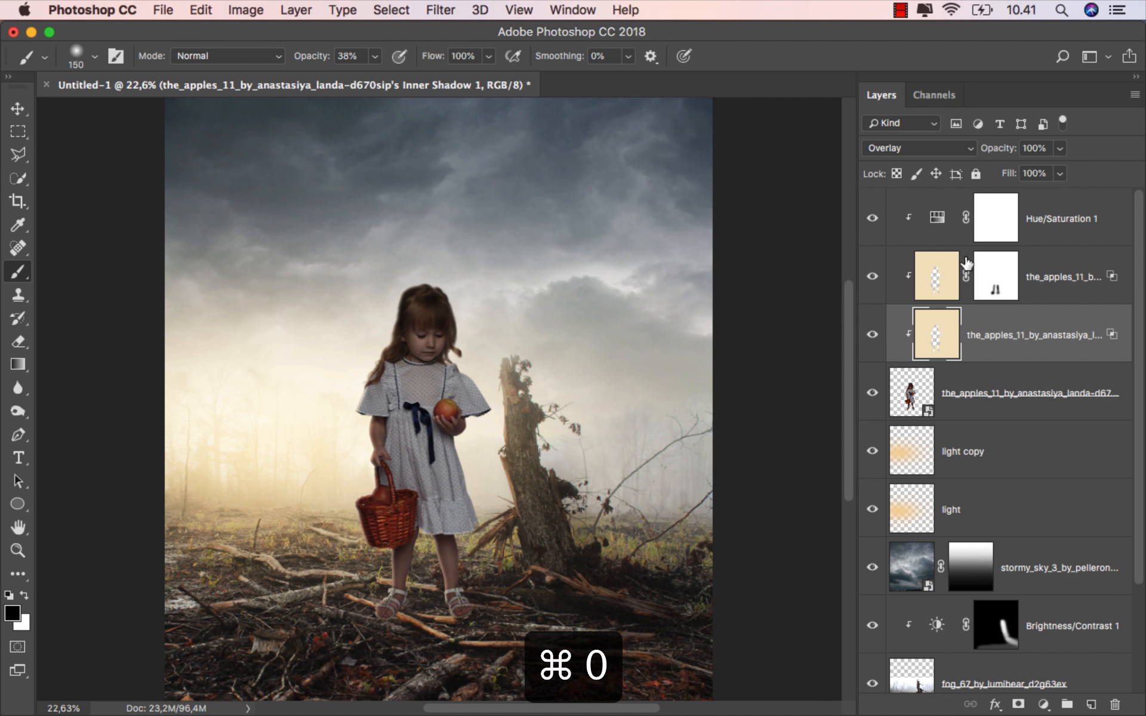
Step: Add a clipped layer named "color" above Hue/Saturation 1 and set its blend mode to Overlay
click(1071, 224)
key(v)
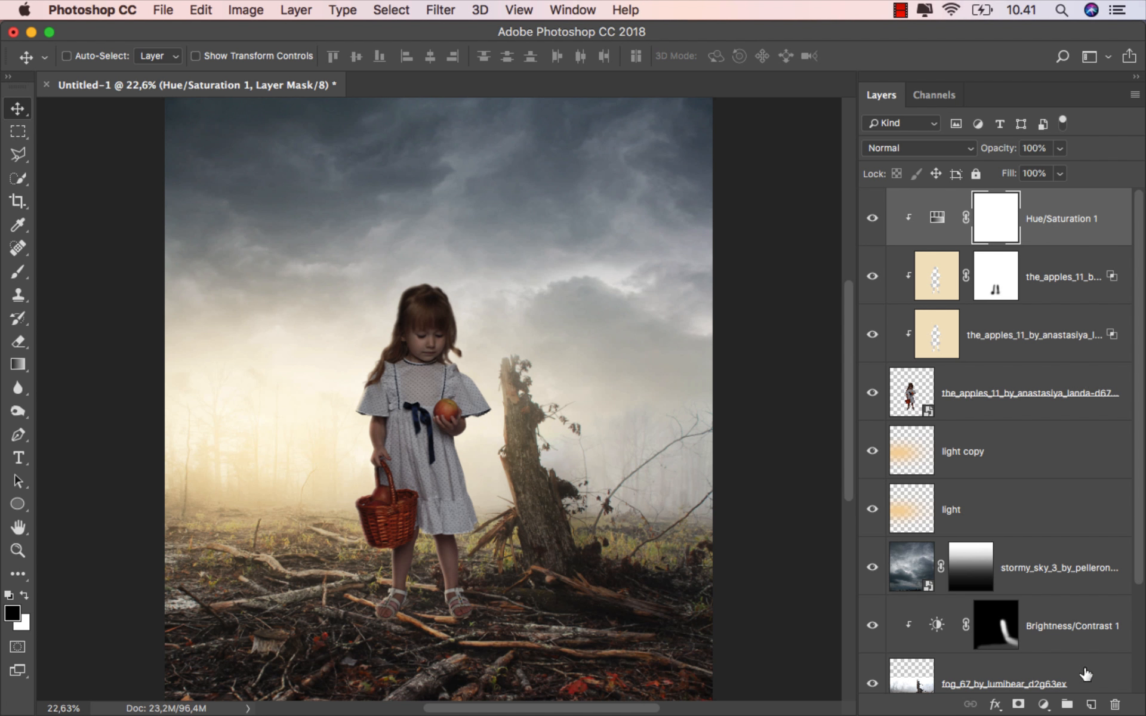
click(1091, 704)
right_click(1000, 217)
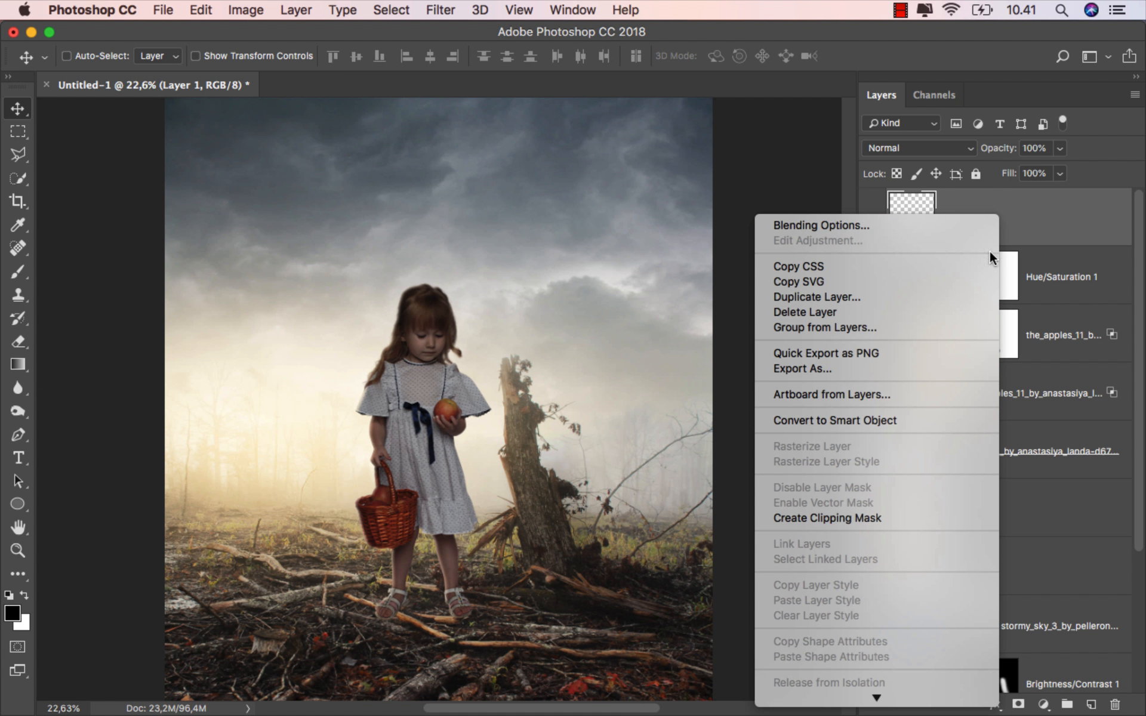
click(874, 518)
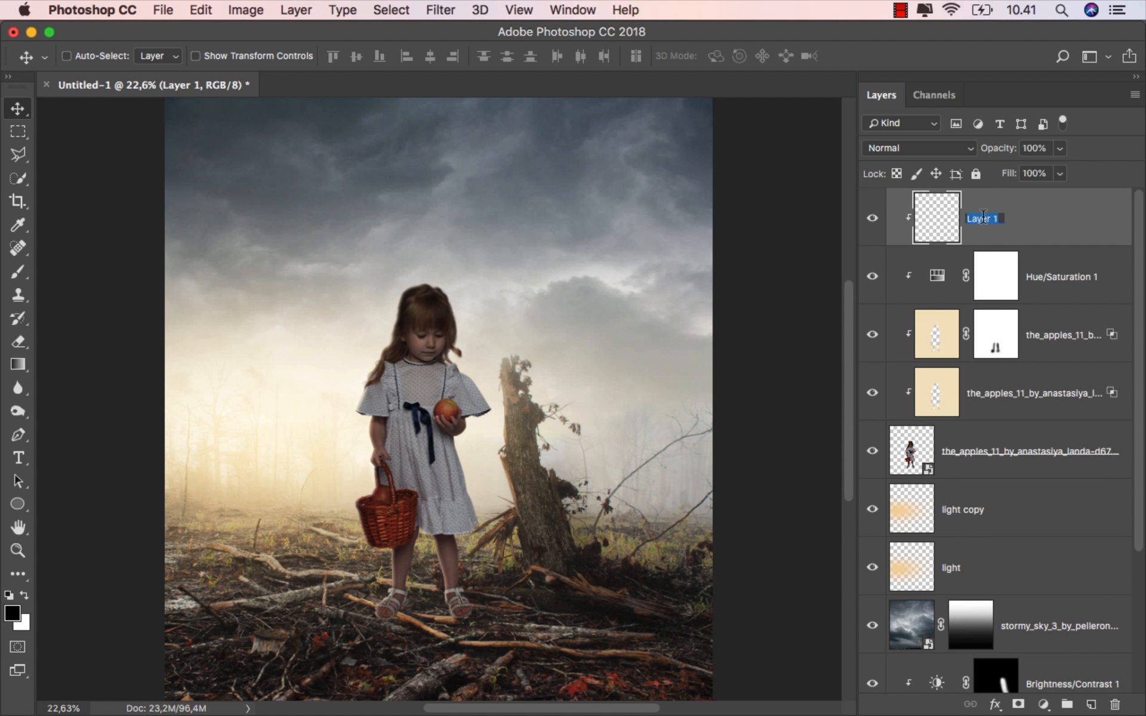
text(color)
key(Return)
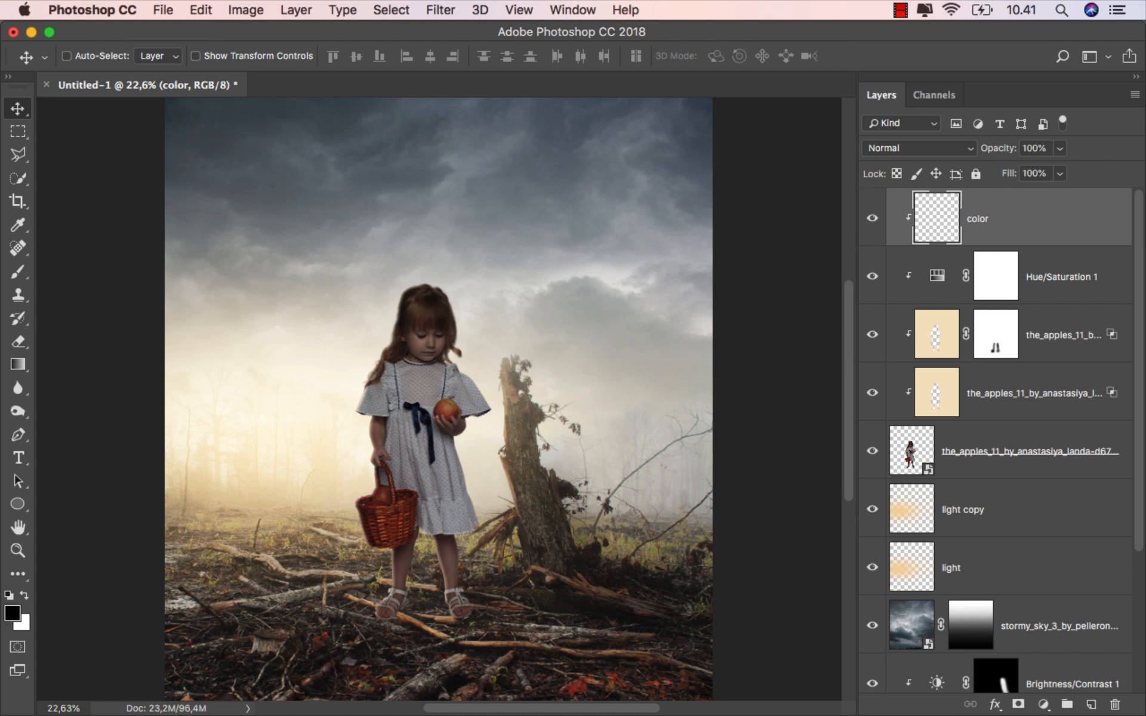
click(922, 150)
click(914, 337)
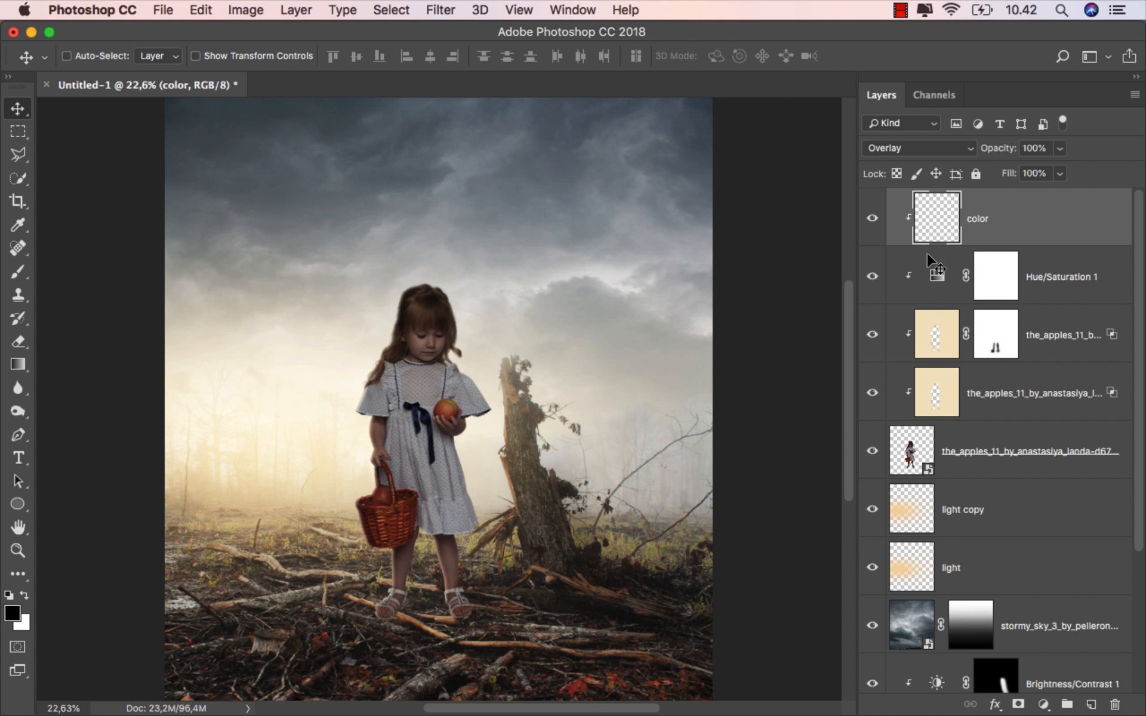
Step: Sample the reddish-brown of the girl's held apple and paint lightly over the apple with a 39 px brush at 21% opacity
right_click(18, 271)
click(71, 269)
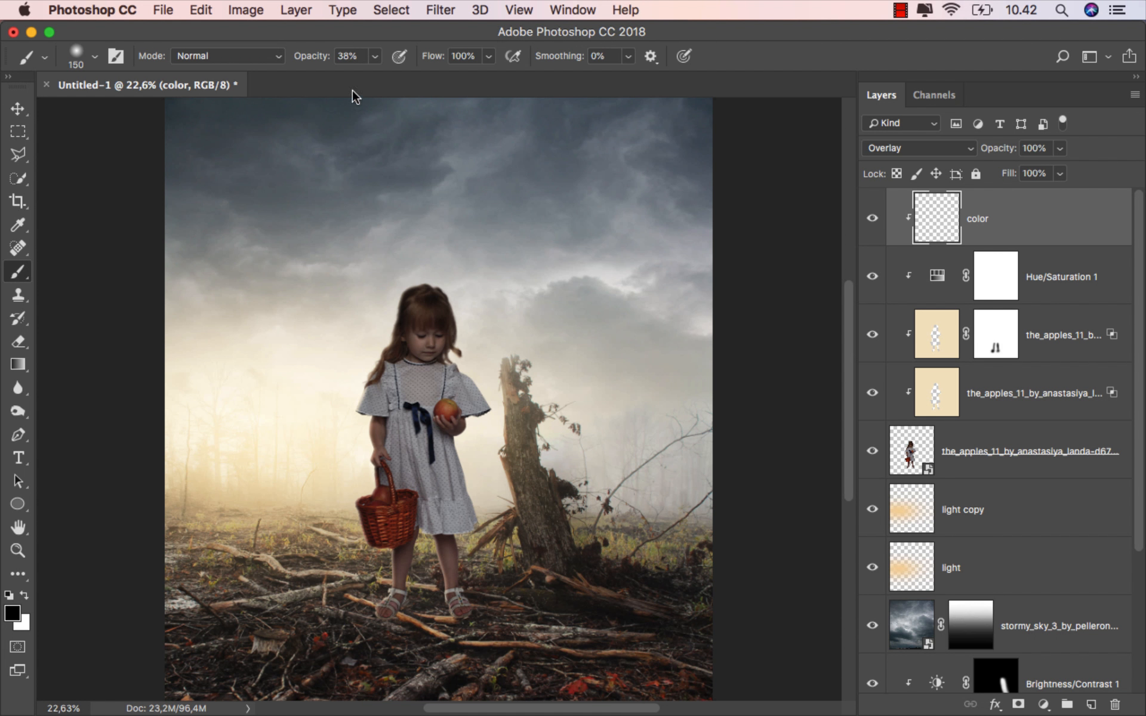
mouse_move(376, 56)
mouse_down()
mouse_move(371, 72)
mouse_move(358, 72)
mouse_move(368, 40)
mouse_up()
scroll(454, 386, up, 10)
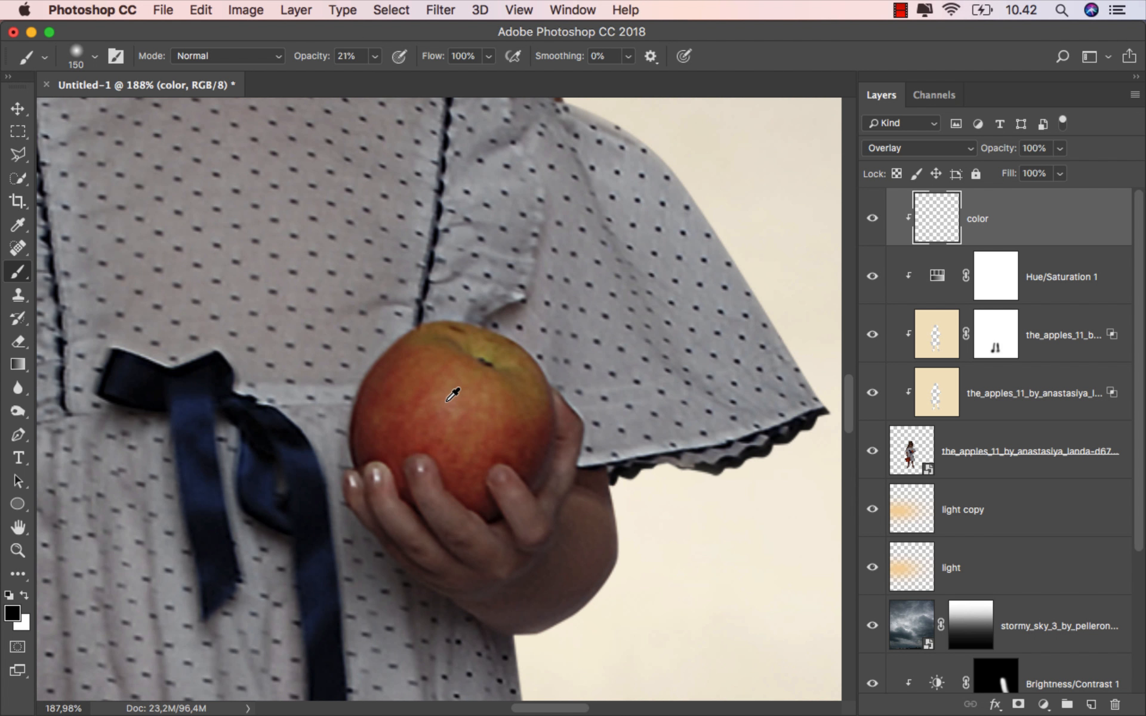
scroll(453, 395, up, 1)
alt+click(445, 412)
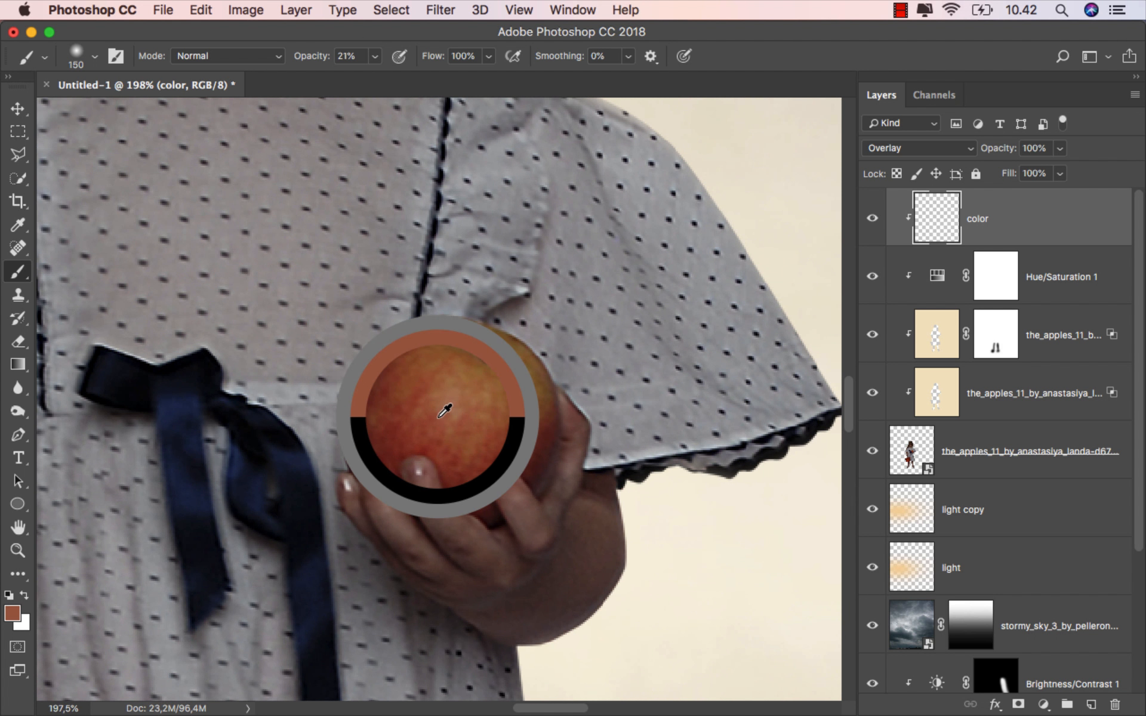
drag(460, 404, 321, 403)
mouse_move(394, 396)
mouse_down()
mouse_move(391, 407)
mouse_move(409, 377)
mouse_up()
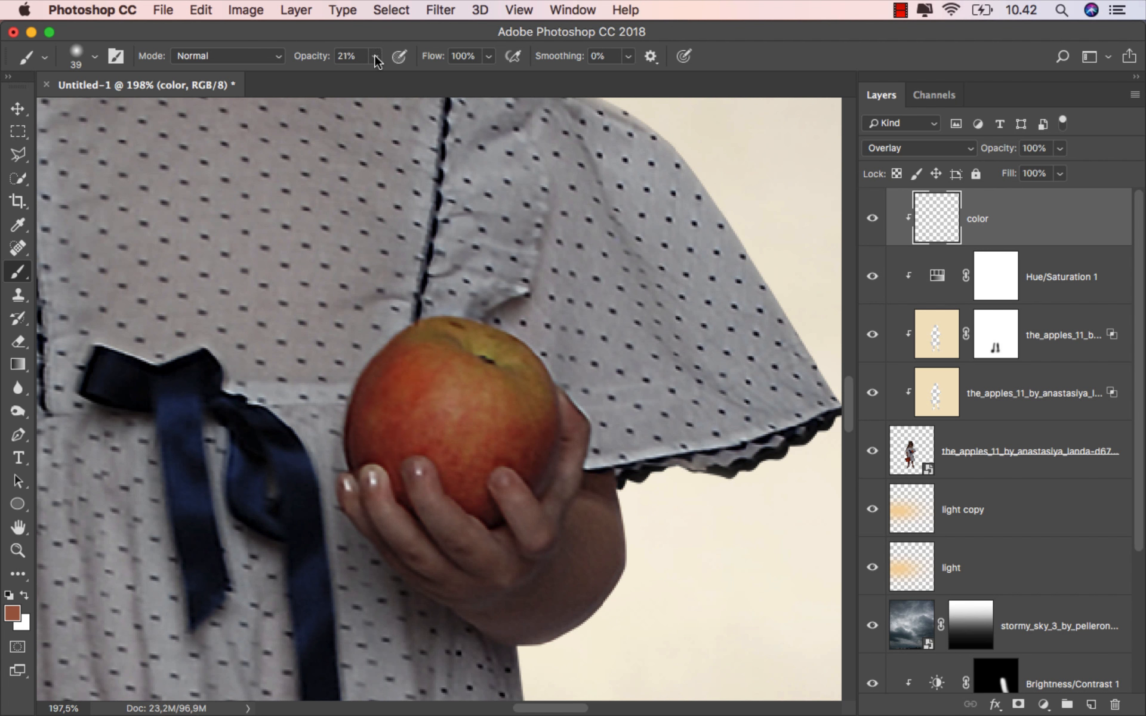
Step: Raise the brush opacity to 100% and paint the sampled colour over the entire held apple, using smaller brush sizes near its edges
mouse_move(375, 58)
mouse_down()
mouse_move(389, 82)
mouse_move(440, 78)
mouse_up()
drag(421, 362, 412, 363)
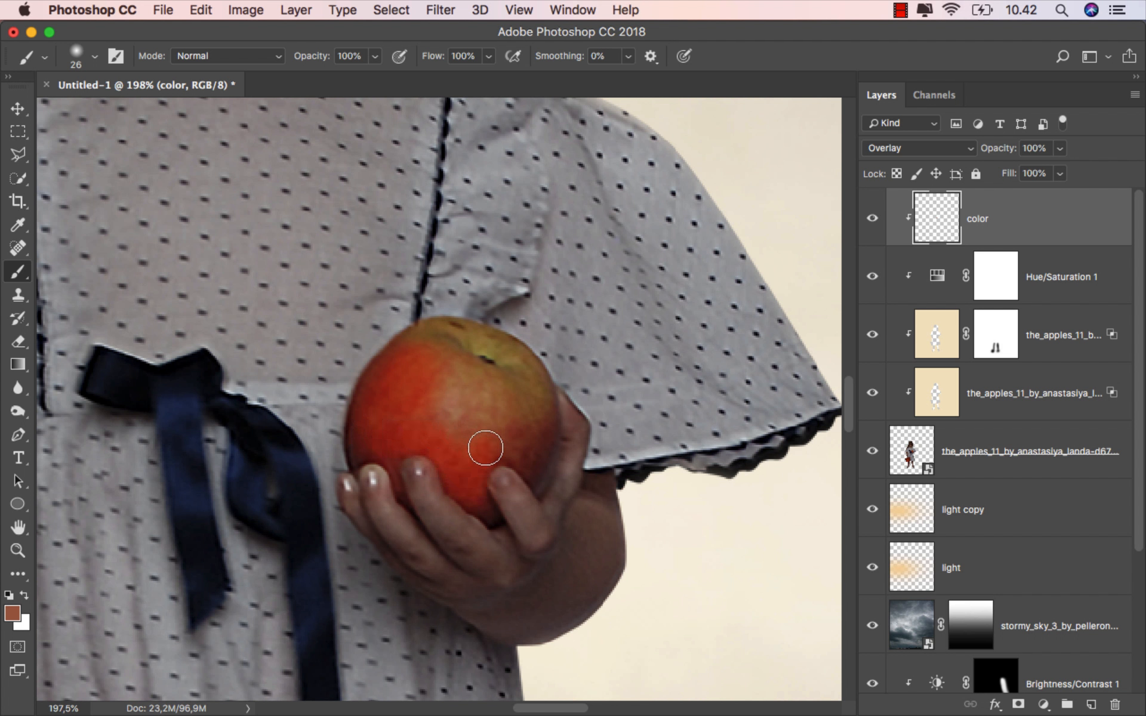
mouse_move(529, 378)
mouse_down()
mouse_move(512, 356)
mouse_move(440, 333)
mouse_move(410, 356)
mouse_move(463, 367)
mouse_move(496, 402)
mouse_move(478, 414)
mouse_move(506, 383)
mouse_move(411, 405)
mouse_move(378, 444)
mouse_move(391, 464)
mouse_up()
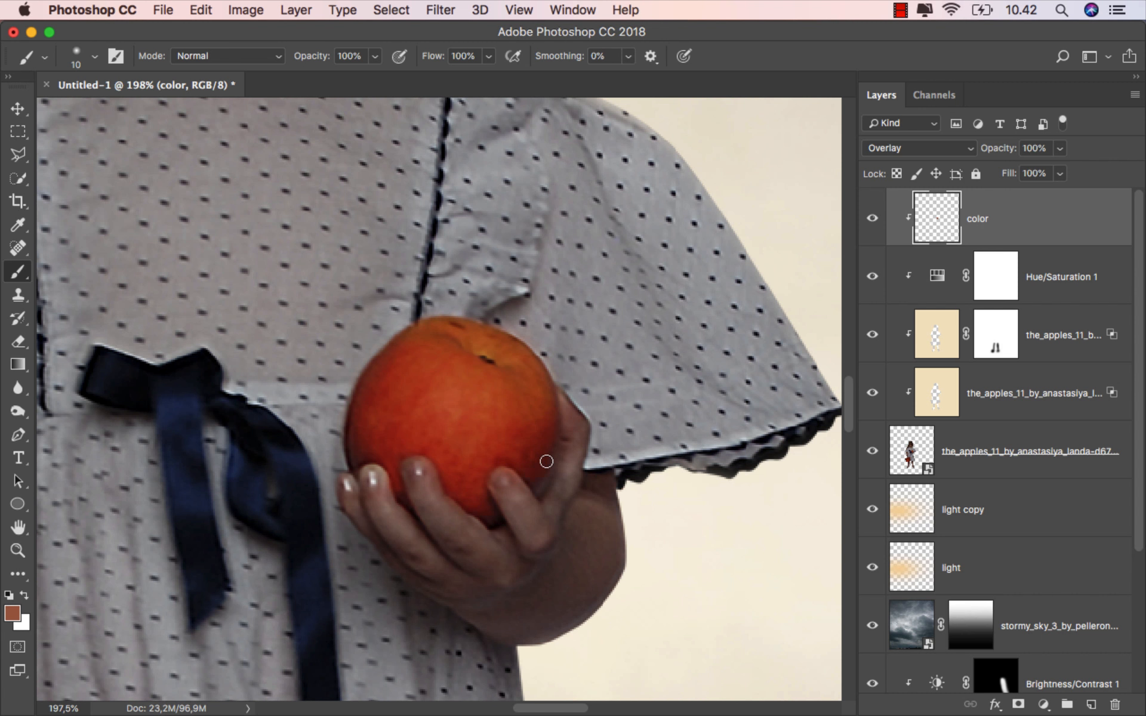
Step: Paint the same reddish-brown at full opacity over the apples in the basket, with a 9 px brush for the small one behind the handle
scroll(542, 436, down, 5)
scroll(347, 650, up, 5)
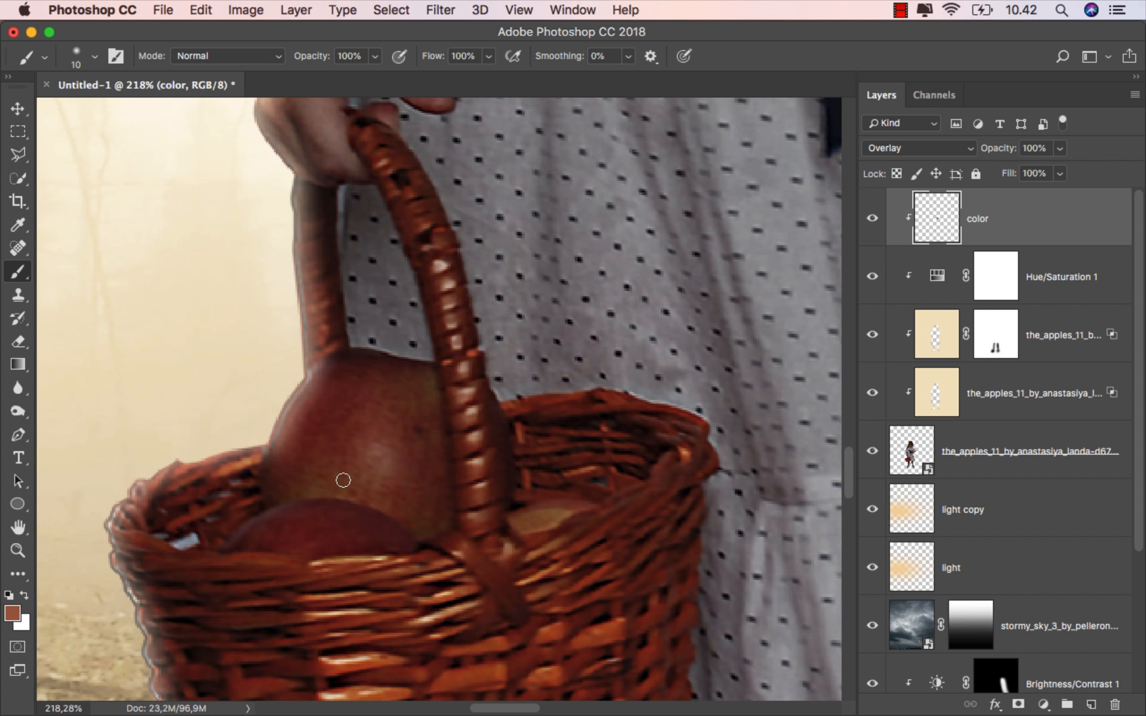
mouse_move(343, 480)
mouse_down()
mouse_move(330, 517)
mouse_move(431, 513)
mouse_move(418, 389)
mouse_move(358, 371)
mouse_move(330, 381)
mouse_move(284, 459)
mouse_move(298, 487)
mouse_move(337, 402)
mouse_move(326, 487)
mouse_move(374, 406)
mouse_move(359, 488)
mouse_move(403, 422)
mouse_move(398, 472)
mouse_move(430, 420)
mouse_move(434, 494)
mouse_move(406, 525)
mouse_move(274, 539)
mouse_up()
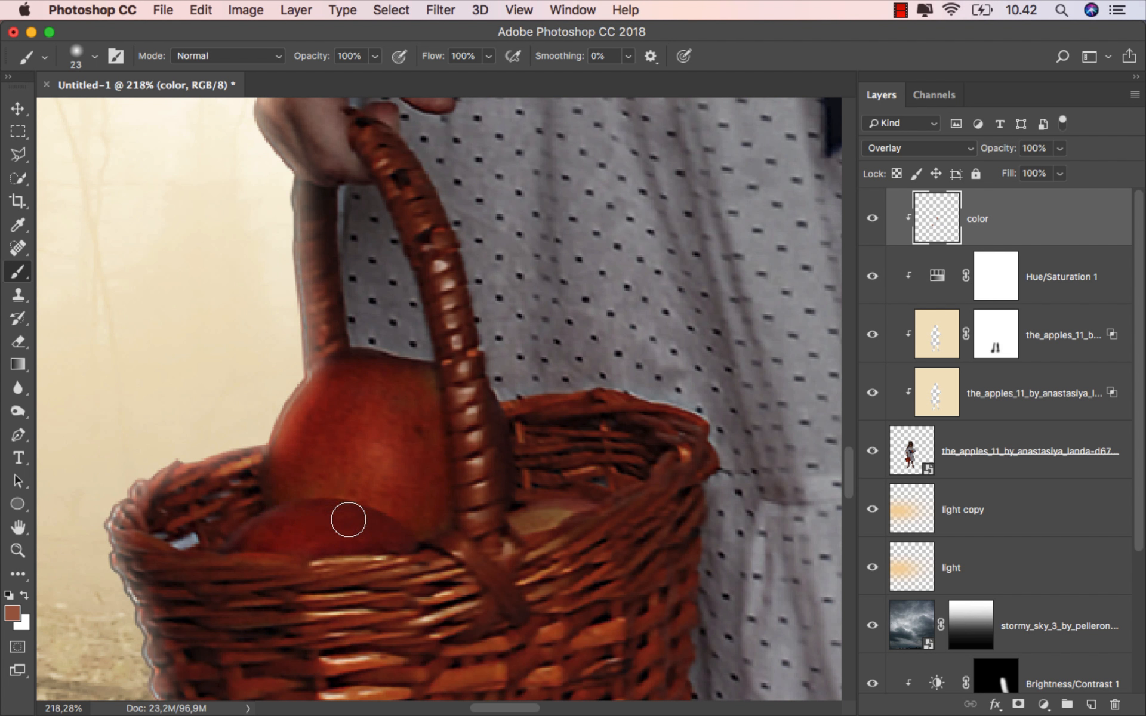
ctrl+alt+drag(445, 508, 433, 512)
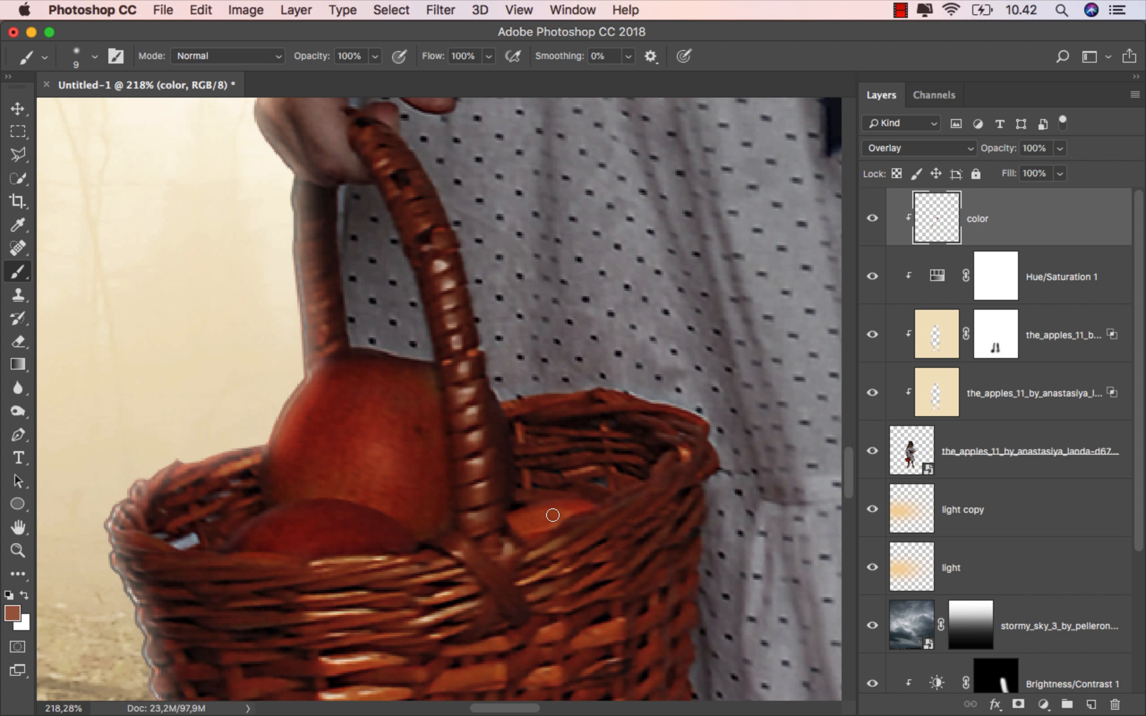
Step: Compare the whole image with and without the "color" layer to examine the apples
scroll(558, 508, down, 5)
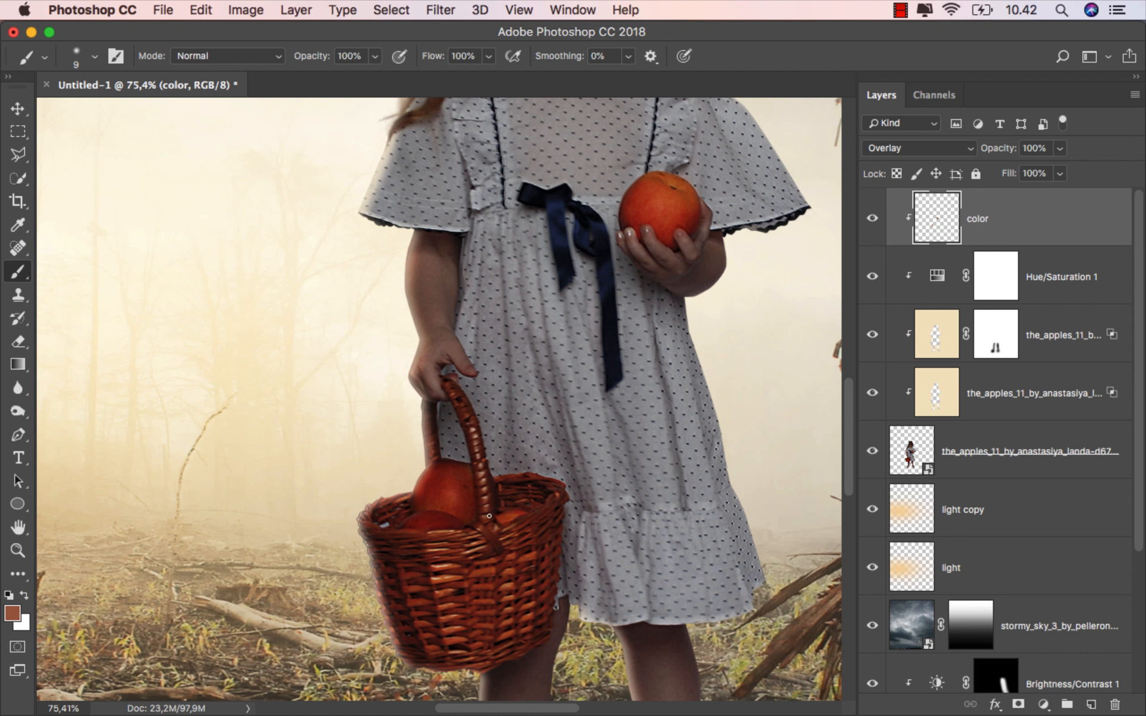
key(super+0)
click(872, 218)
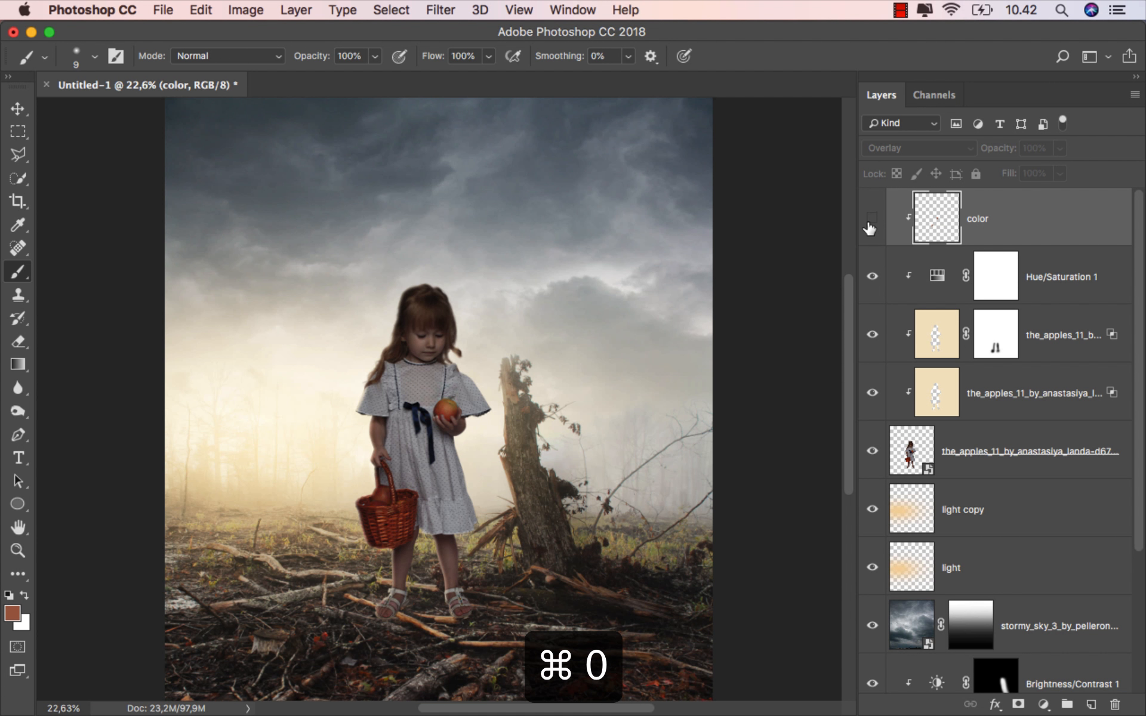
click(872, 218)
Step: Add a Curves adjustment clipped to the girl and lower its white point to an output of 195
key(v)
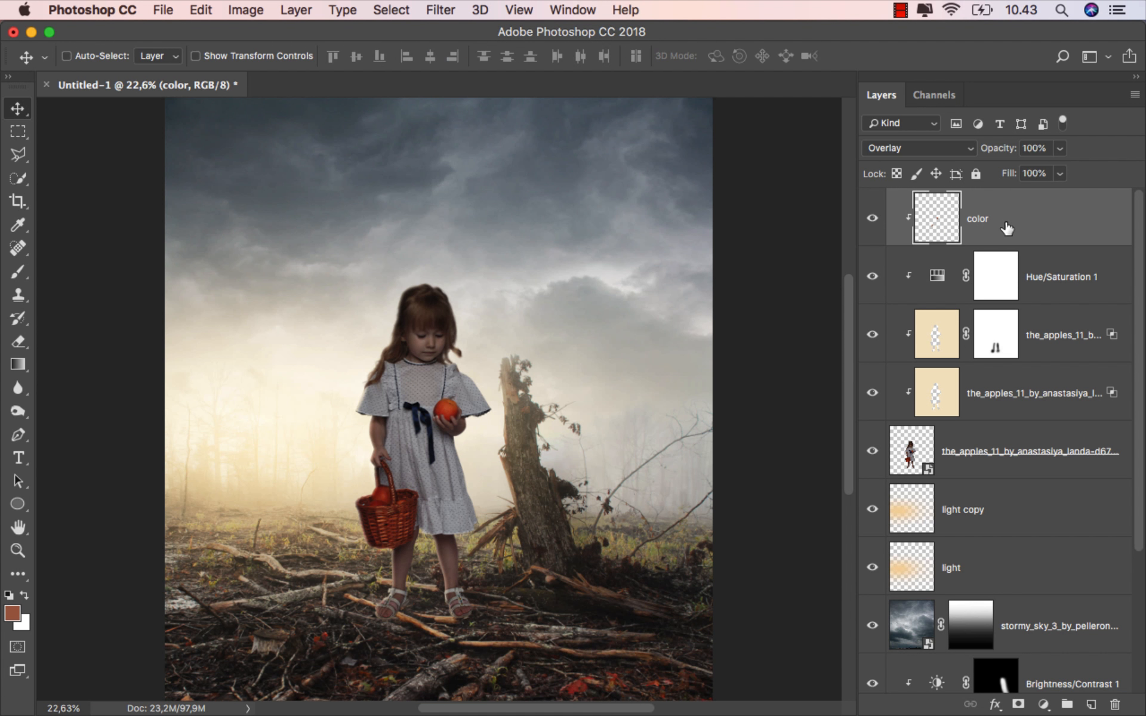
click(1043, 704)
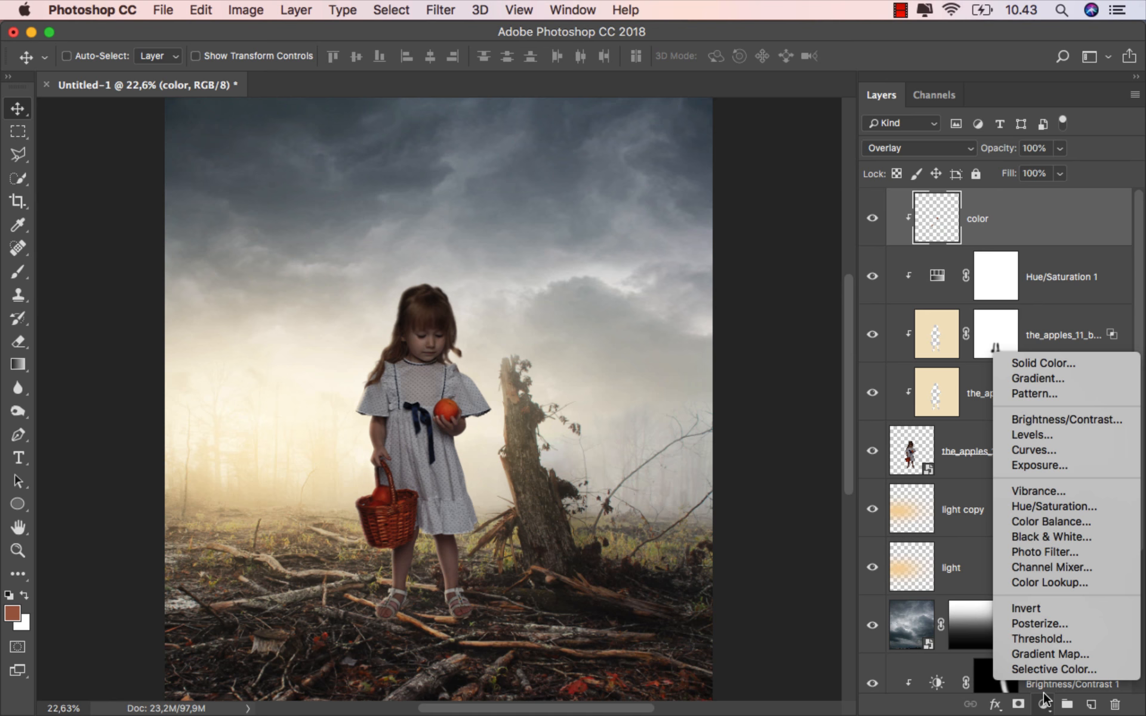
click(1072, 453)
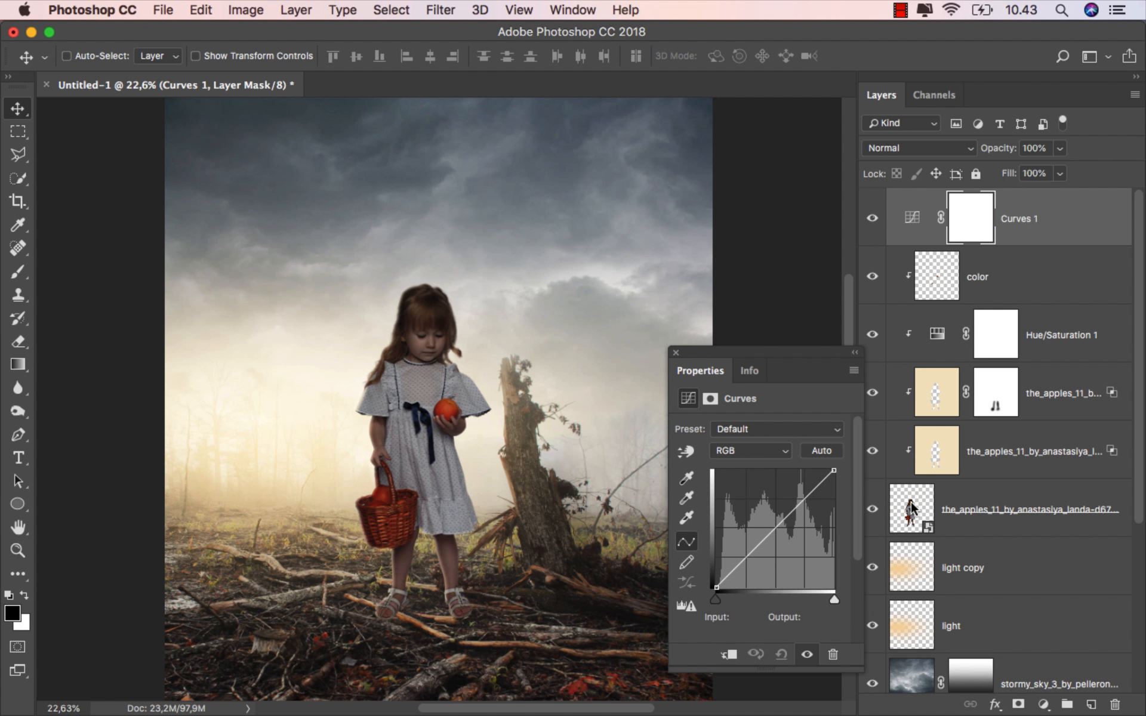
click(729, 654)
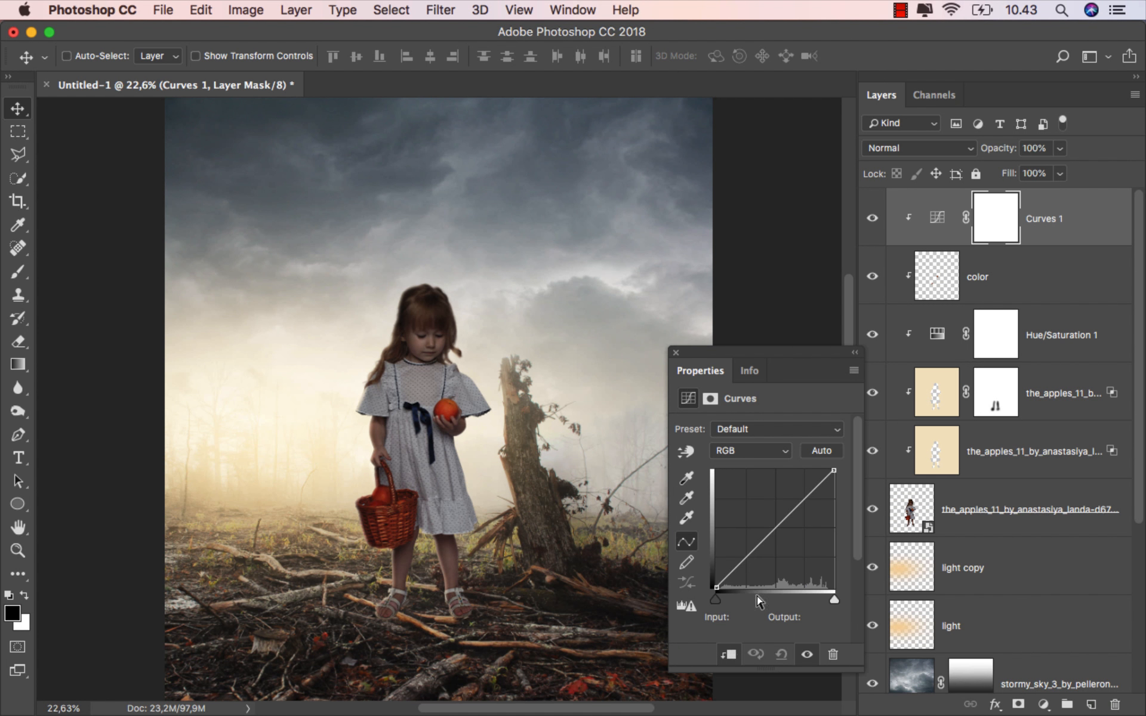
drag(836, 469, 835, 499)
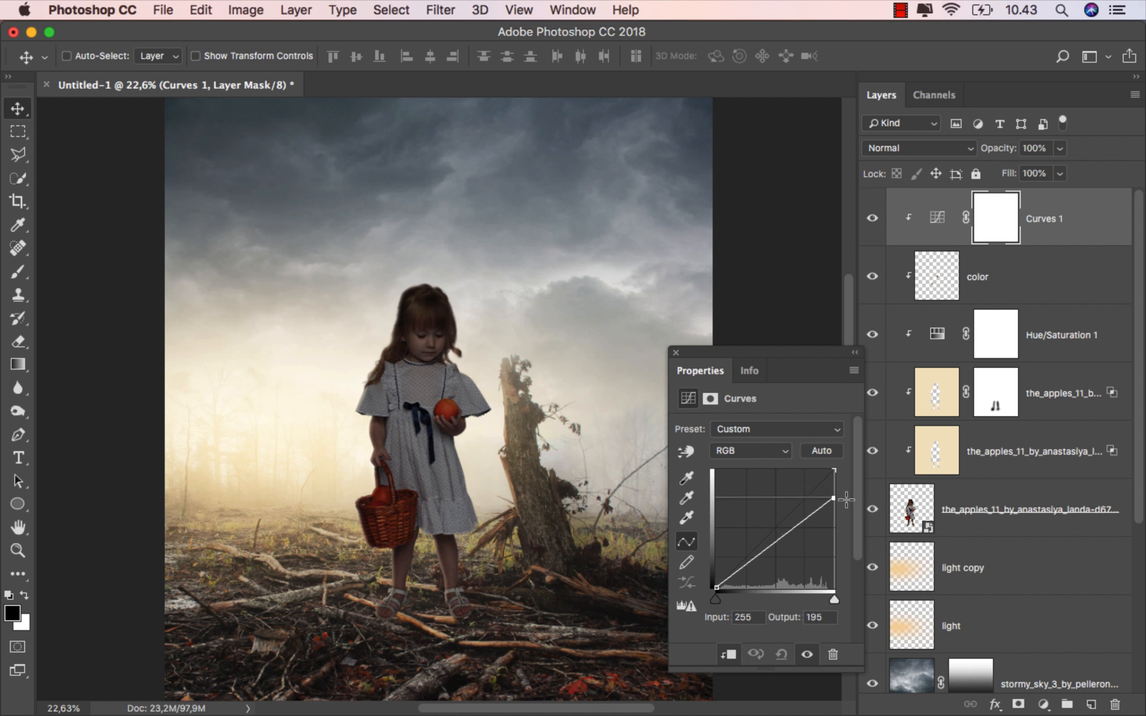
click(676, 354)
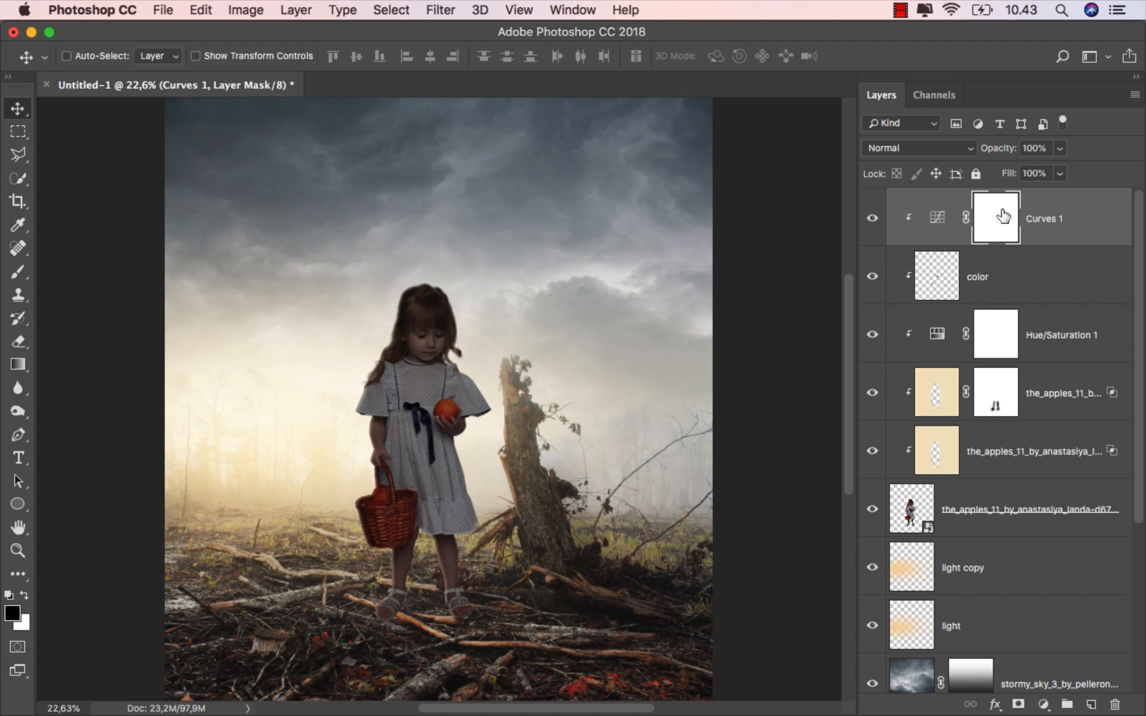
Step: Invert the Curves mask to black and paint white with a 194 px brush at 15% opacity over the girl's shaded dress and legs
key(super+i)
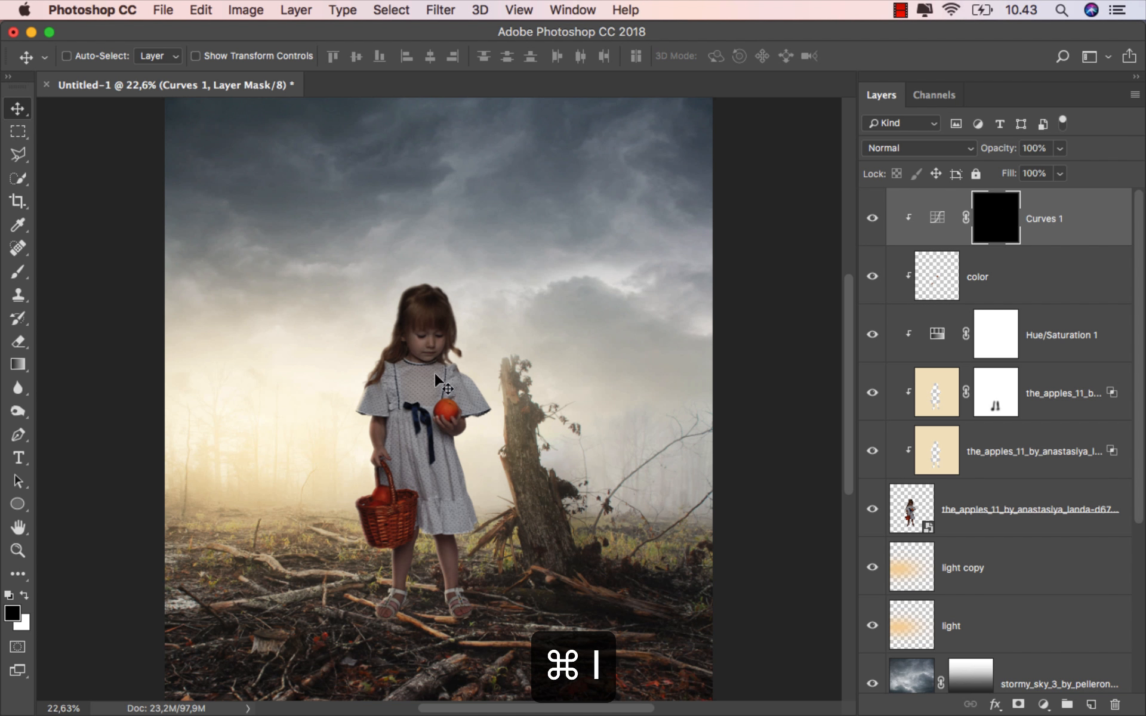
drag(18, 272, 55, 270)
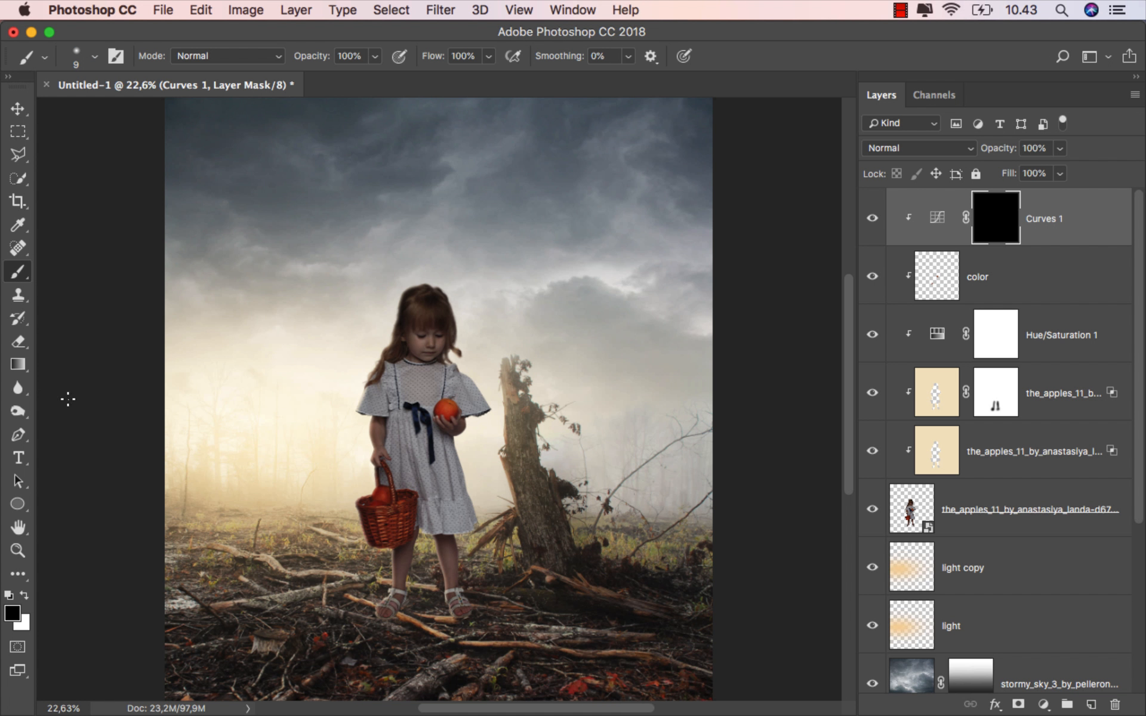
click(375, 56)
drag(304, 72, 302, 72)
mouse_move(454, 381)
ctrl+alt+mouse_down()
mouse_move(479, 398)
mouse_move(498, 368)
mouse_move(460, 314)
mouse_move(449, 380)
mouse_move(458, 437)
mouse_move(470, 389)
mouse_move(431, 373)
mouse_move(480, 471)
mouse_move(452, 476)
mouse_move(480, 540)
mouse_move(467, 499)
mouse_move(471, 561)
mouse_move(459, 549)
ctrl+alt+mouse_up()
scroll(498, 369, up, 3)
scroll(485, 561, up, 2)
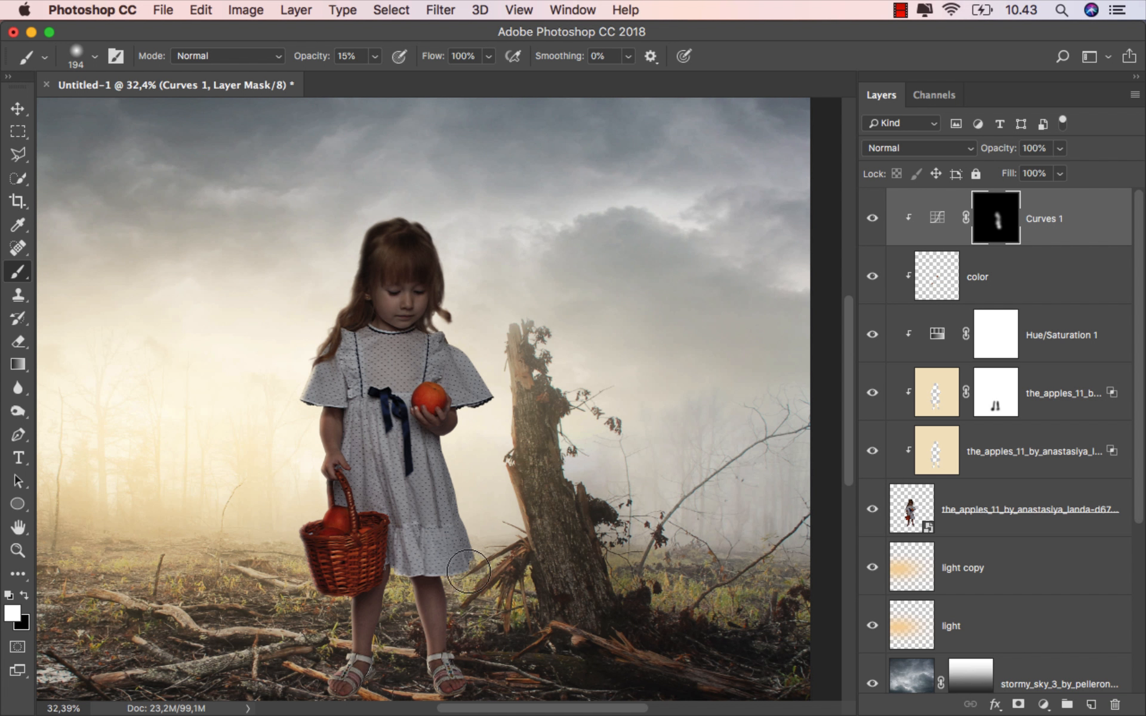
mouse_move(451, 601)
mouse_down()
mouse_move(465, 668)
mouse_move(383, 667)
mouse_move(366, 687)
mouse_move(390, 576)
mouse_move(384, 540)
mouse_move(368, 560)
mouse_move(355, 483)
mouse_move(367, 492)
mouse_move(354, 437)
mouse_move(370, 343)
mouse_move(403, 527)
mouse_move(415, 552)
mouse_move(450, 529)
mouse_move(446, 460)
mouse_move(475, 570)
mouse_move(446, 435)
mouse_move(484, 395)
mouse_move(442, 329)
mouse_up()
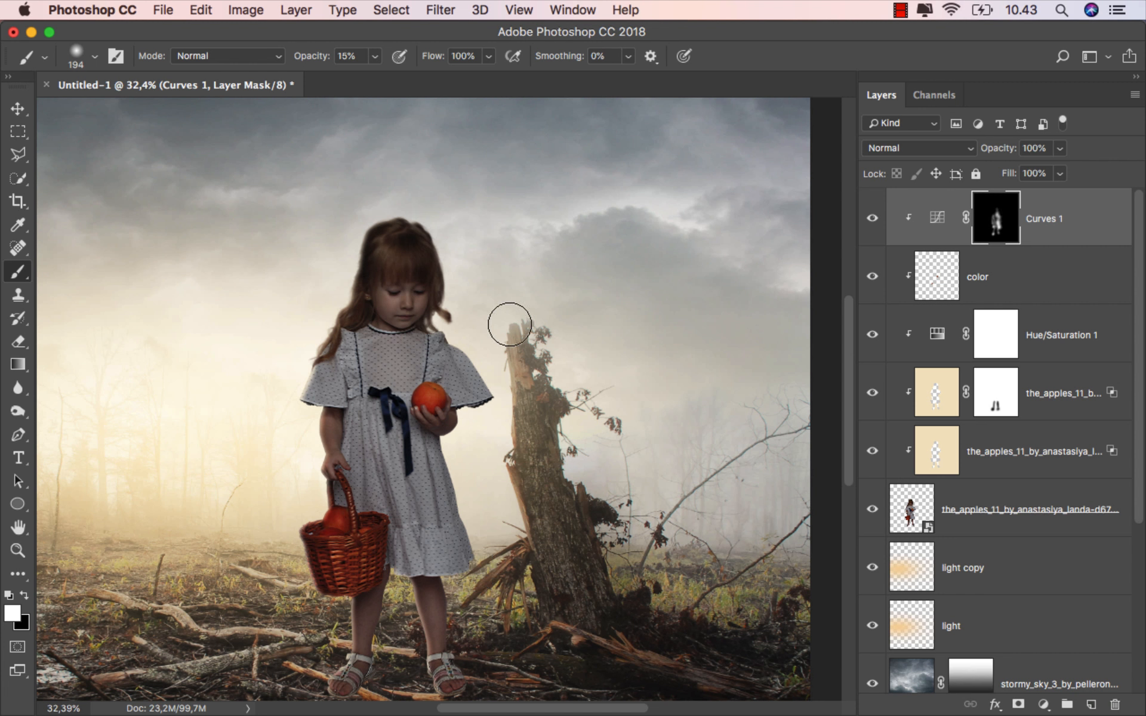
Step: Compare the whole image with and without the Curves 1 layer to examine the girl's shading
key(super+0)
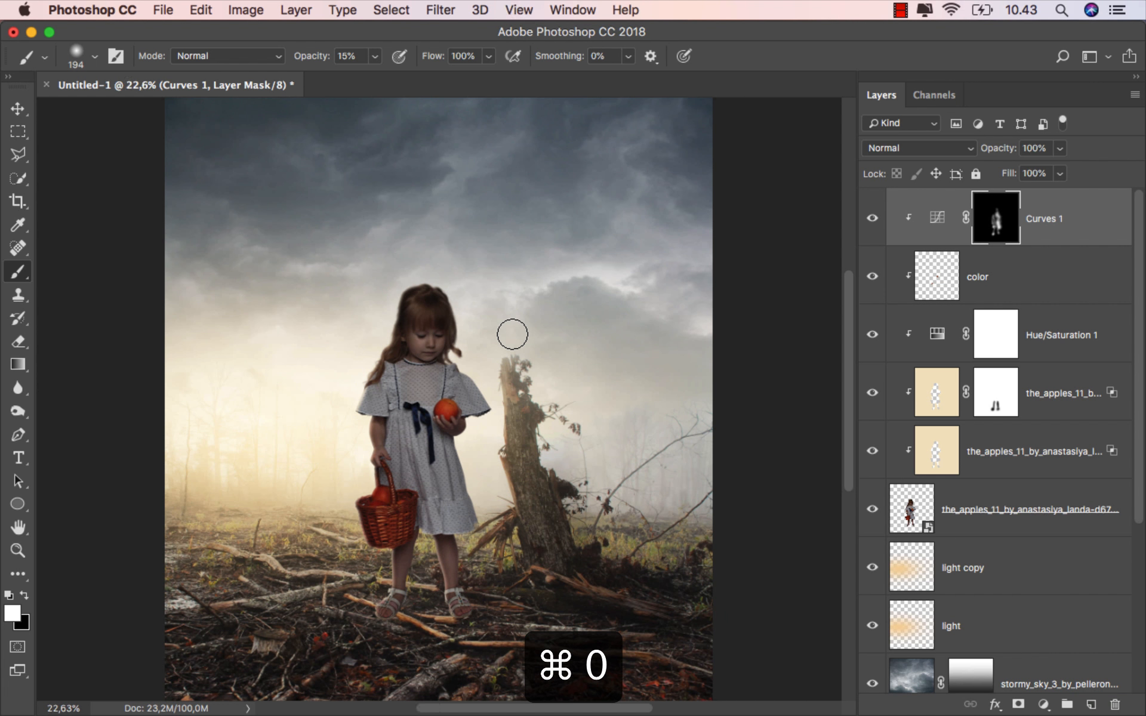
click(872, 217)
click(872, 217)
Step: Give the girl's photo layer a black drop shadow in Normal blend mode with 0 px distance and 0 px size
key(v)
click(1058, 231)
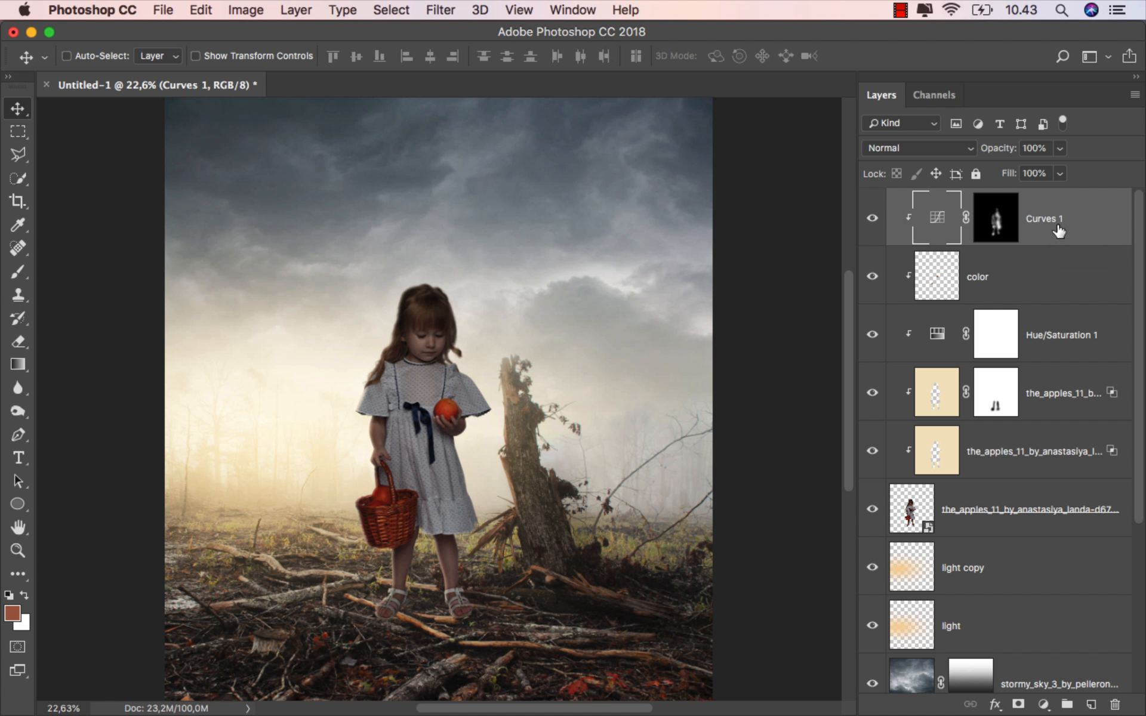
click(971, 507)
right_click(954, 493)
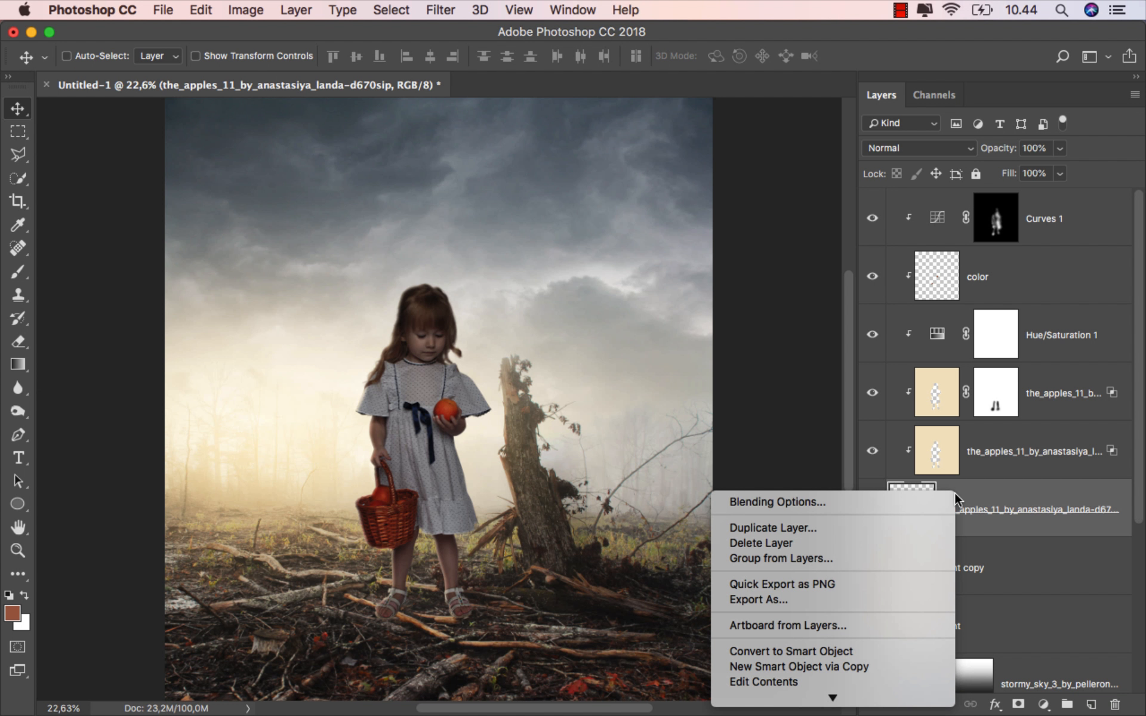
click(928, 505)
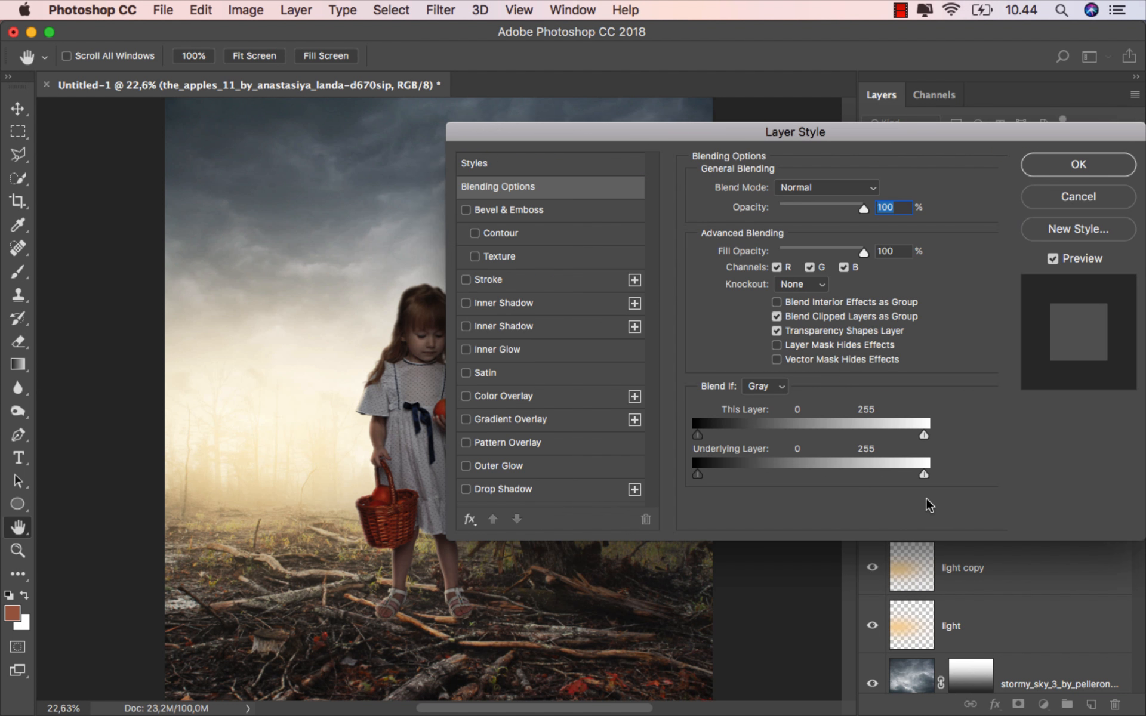
drag(608, 143, 699, 228)
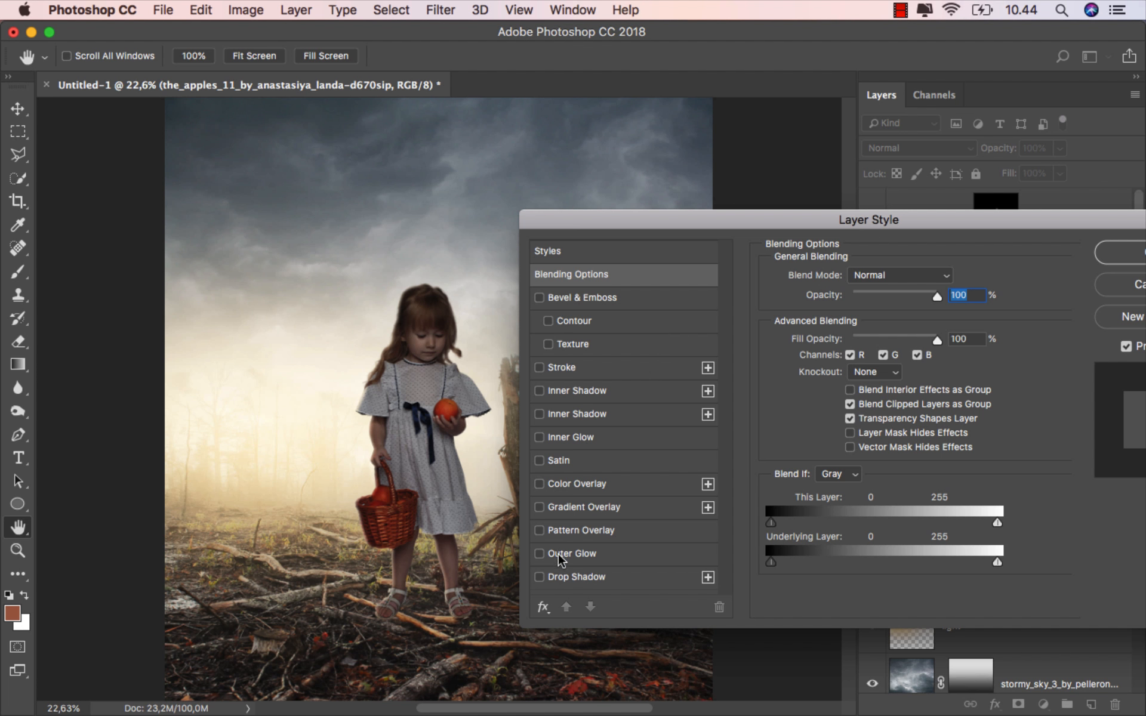
click(539, 577)
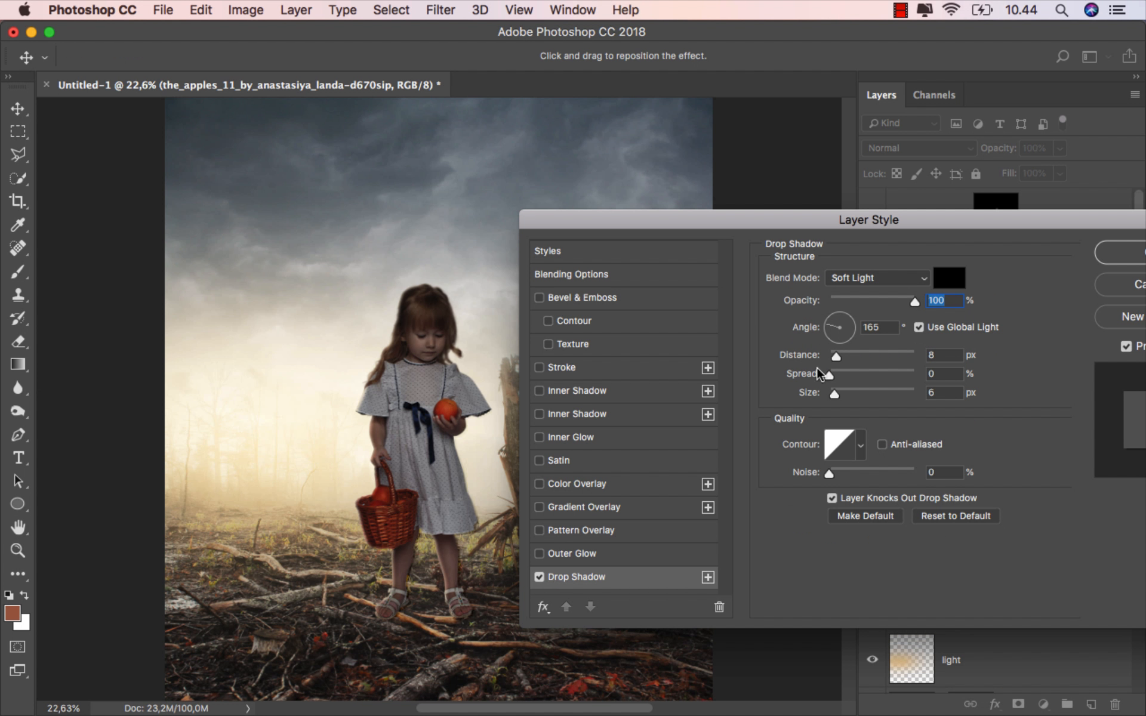
drag(837, 357, 829, 358)
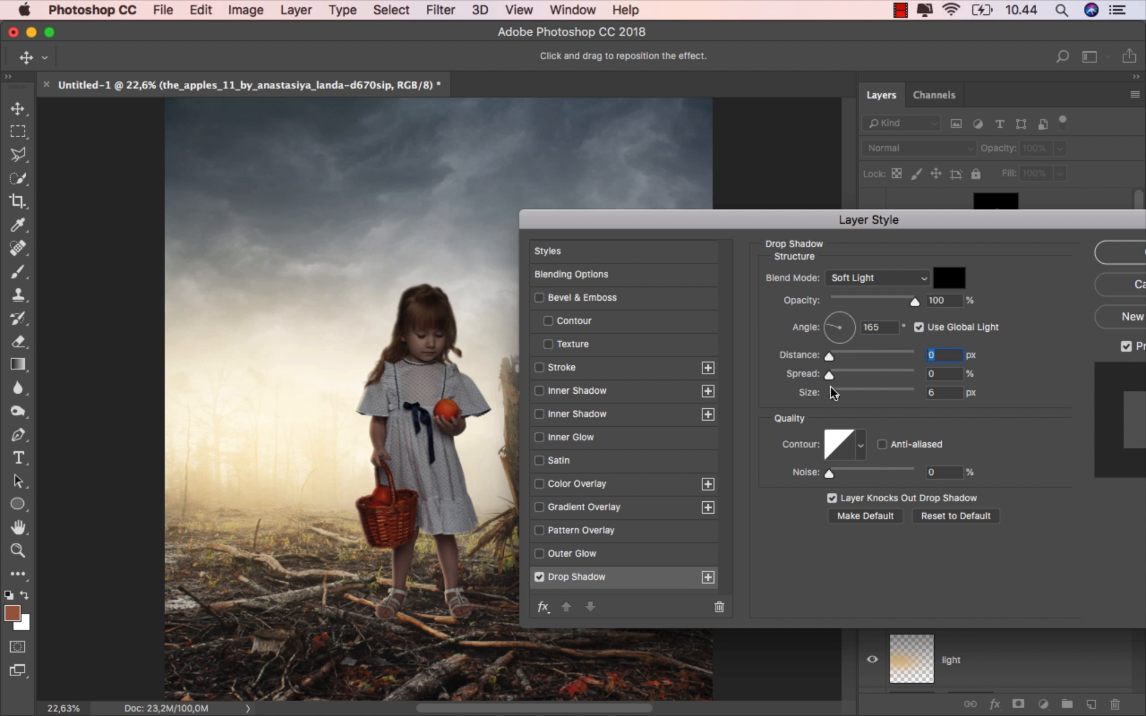
click(857, 281)
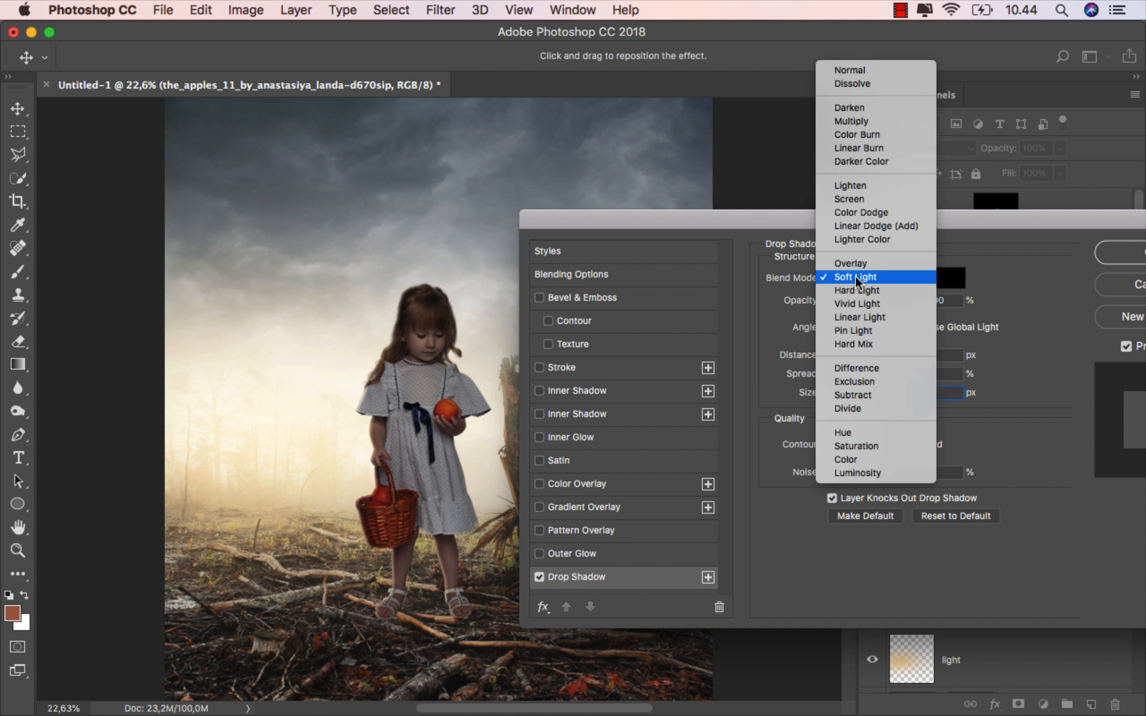
click(872, 72)
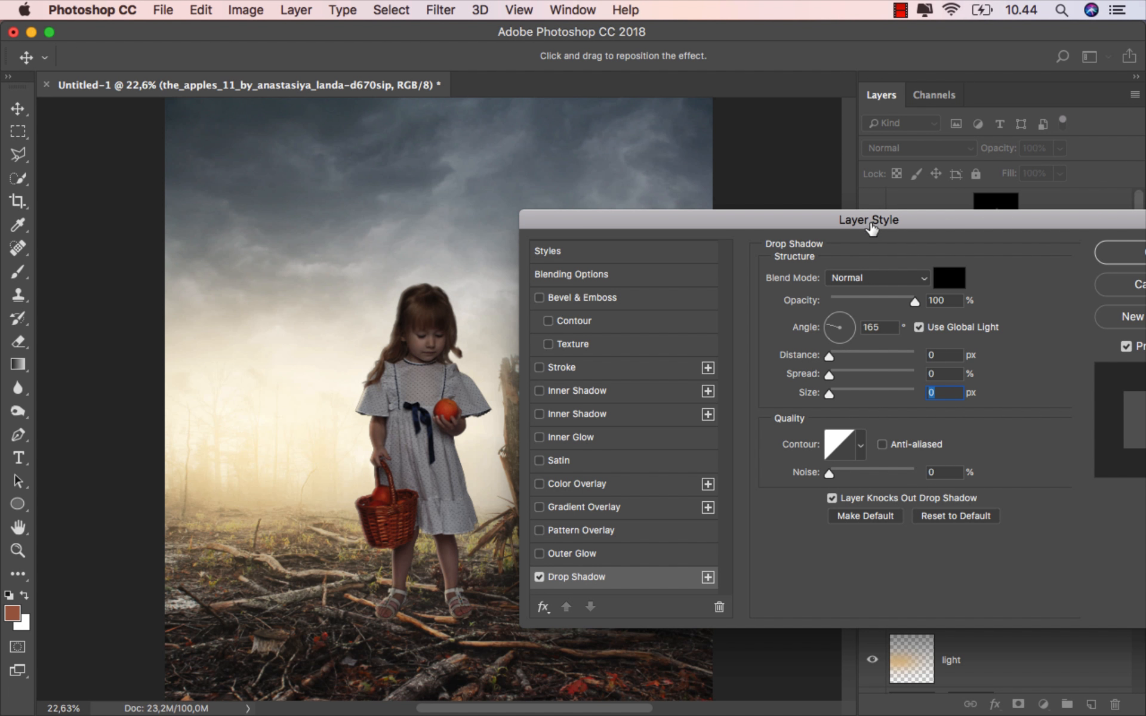
drag(878, 224, 727, 221)
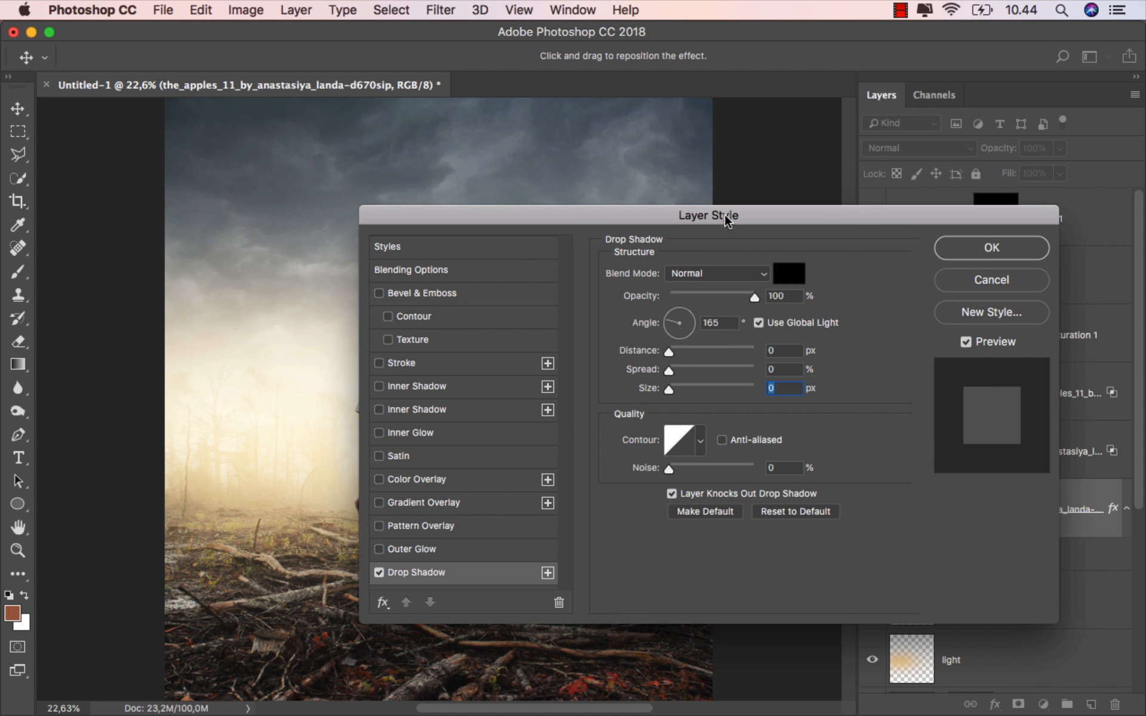
click(953, 249)
Step: Separate the girl's drop shadow effect onto its own layer and select that shadow layer
right_click(953, 564)
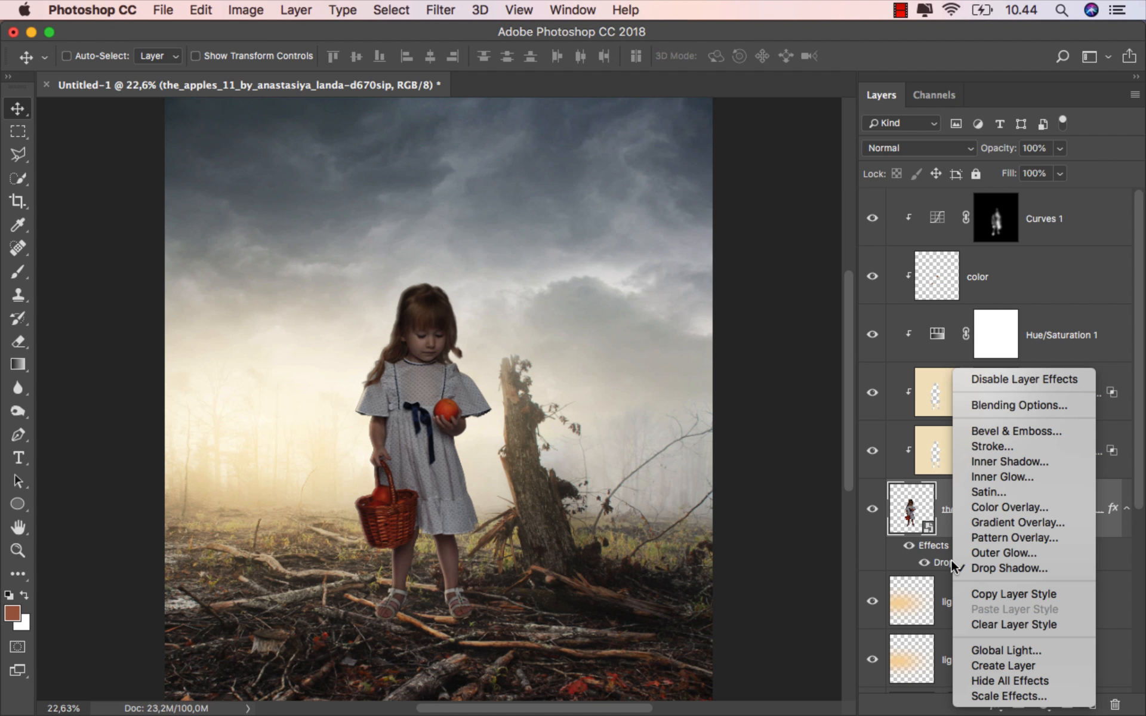
click(990, 665)
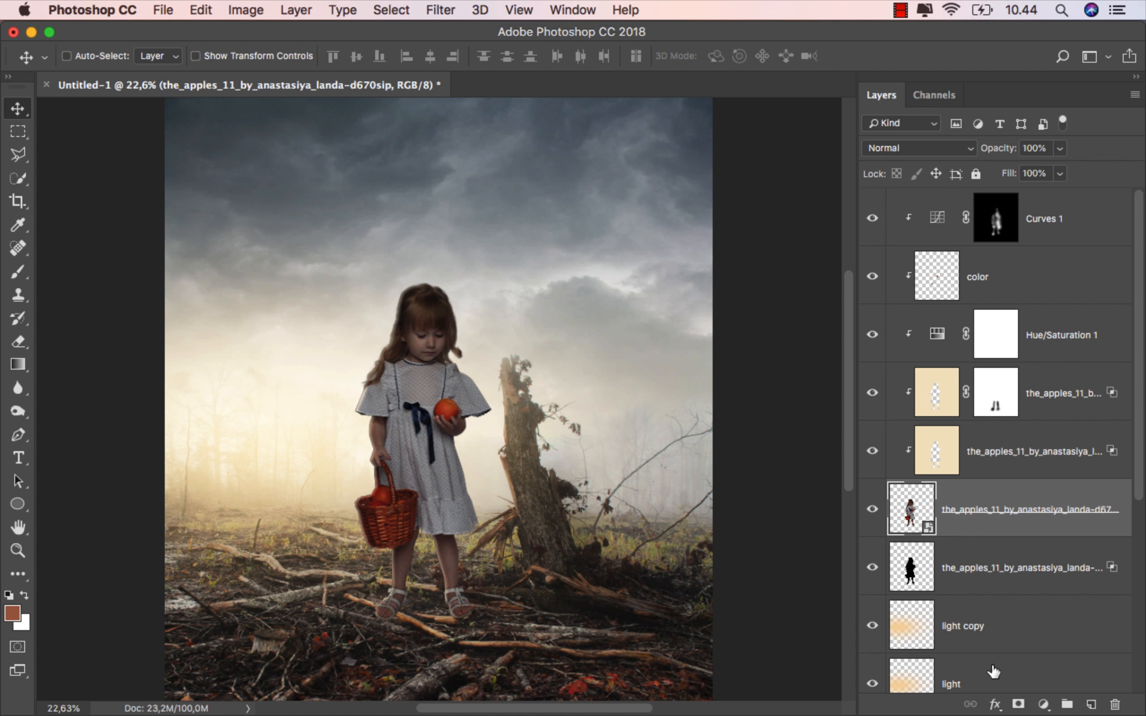
click(972, 564)
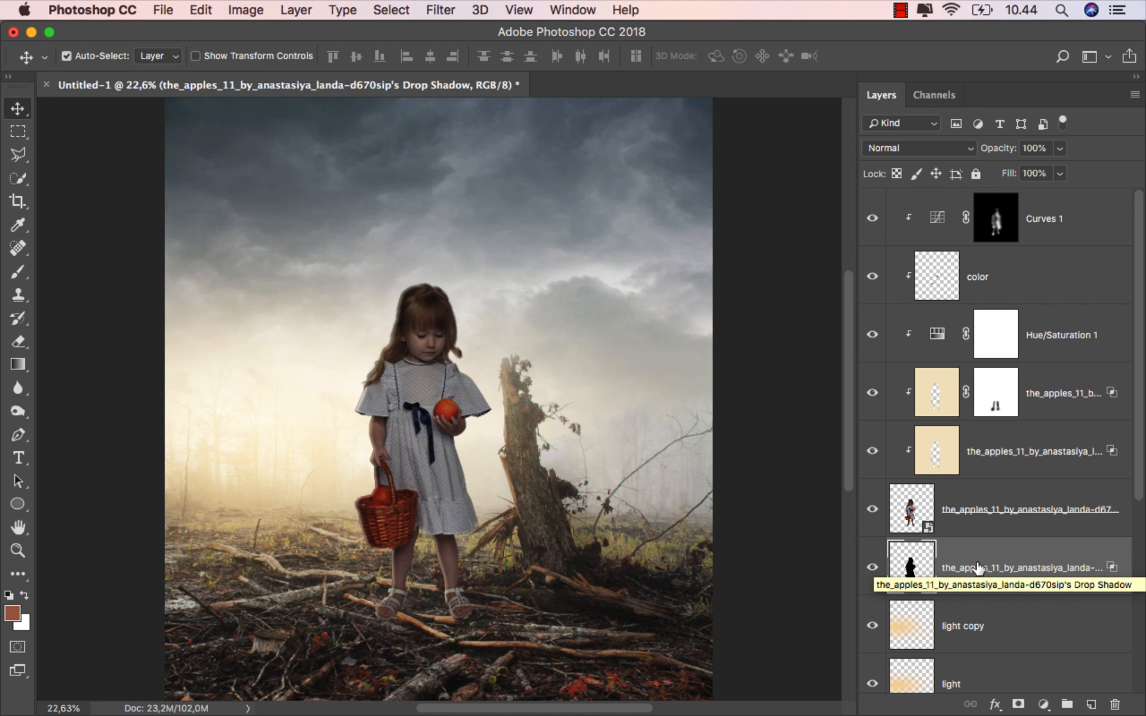
Step: Distort the shadow so it falls from her feet toward the lower-right foreground, at about -32% height and 64° horizontal skew
key(super+t)
right_click(420, 382)
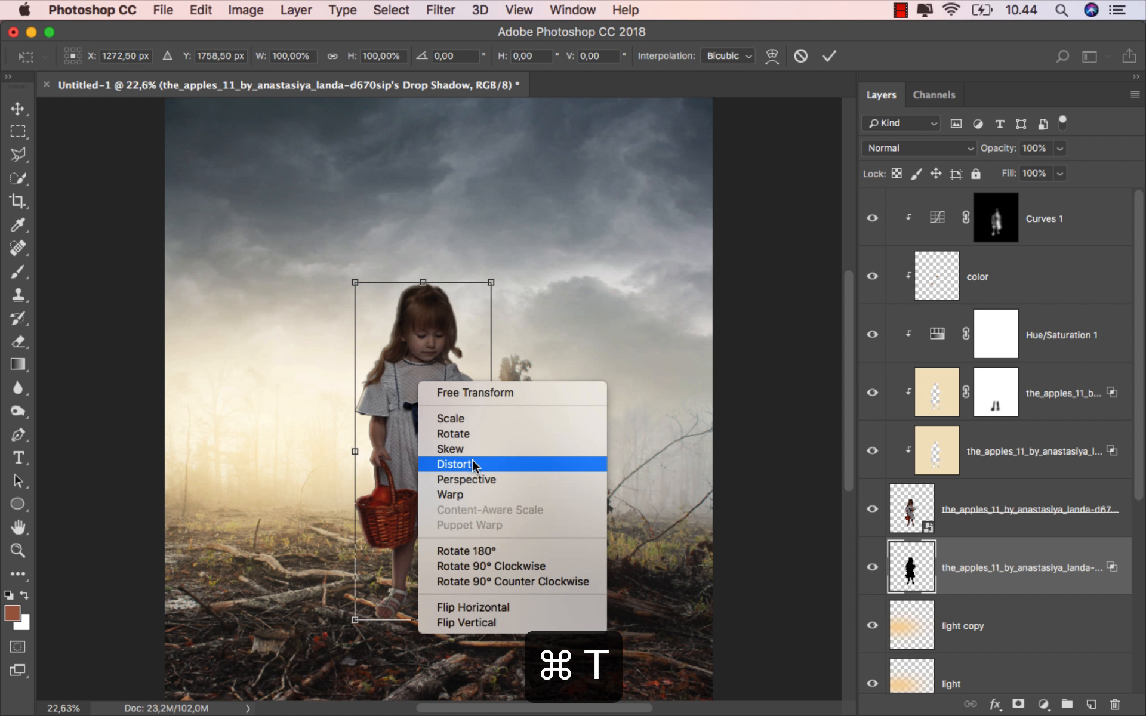
click(454, 464)
scroll(427, 338, down, 3)
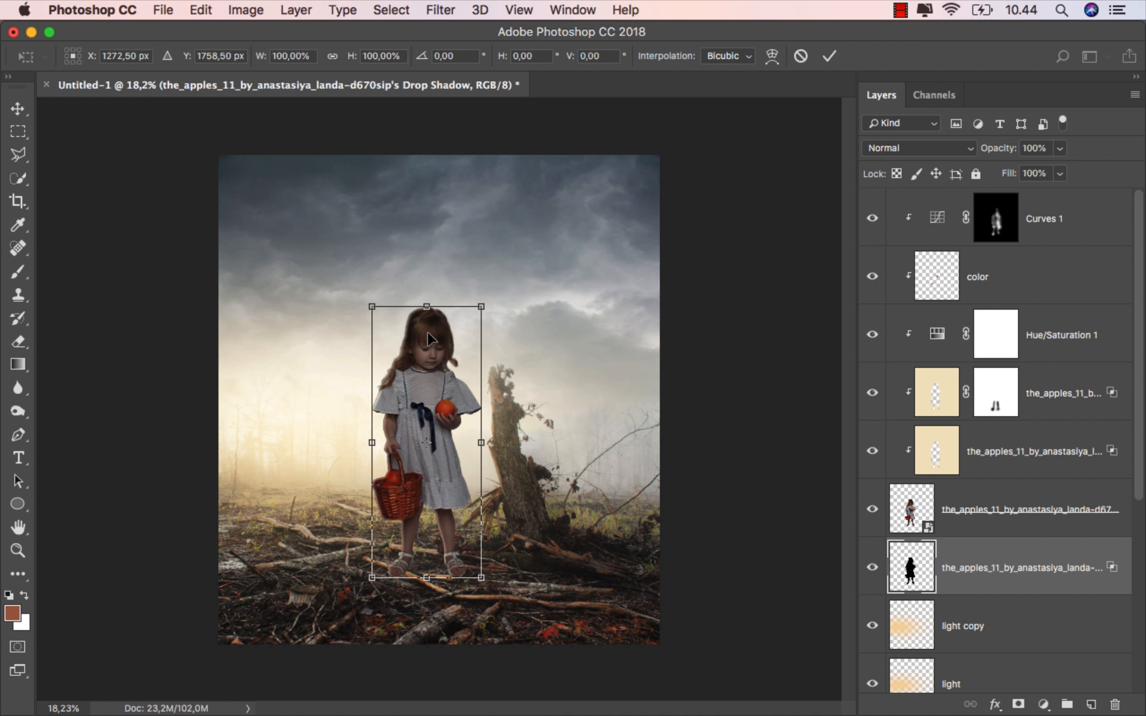
drag(427, 307, 611, 664)
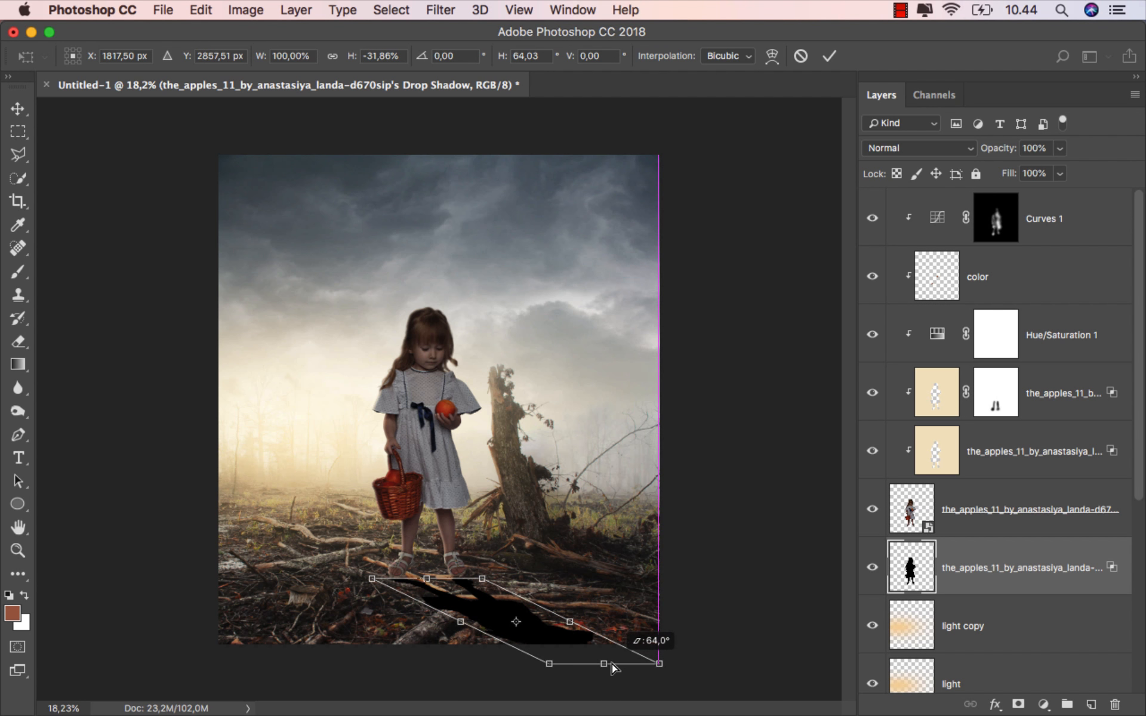
Step: Warp the upper corners of the shadow so its legs meet the soles of both sandals, and apply the transform
scroll(484, 597, up, 2)
scroll(484, 596, up, 5)
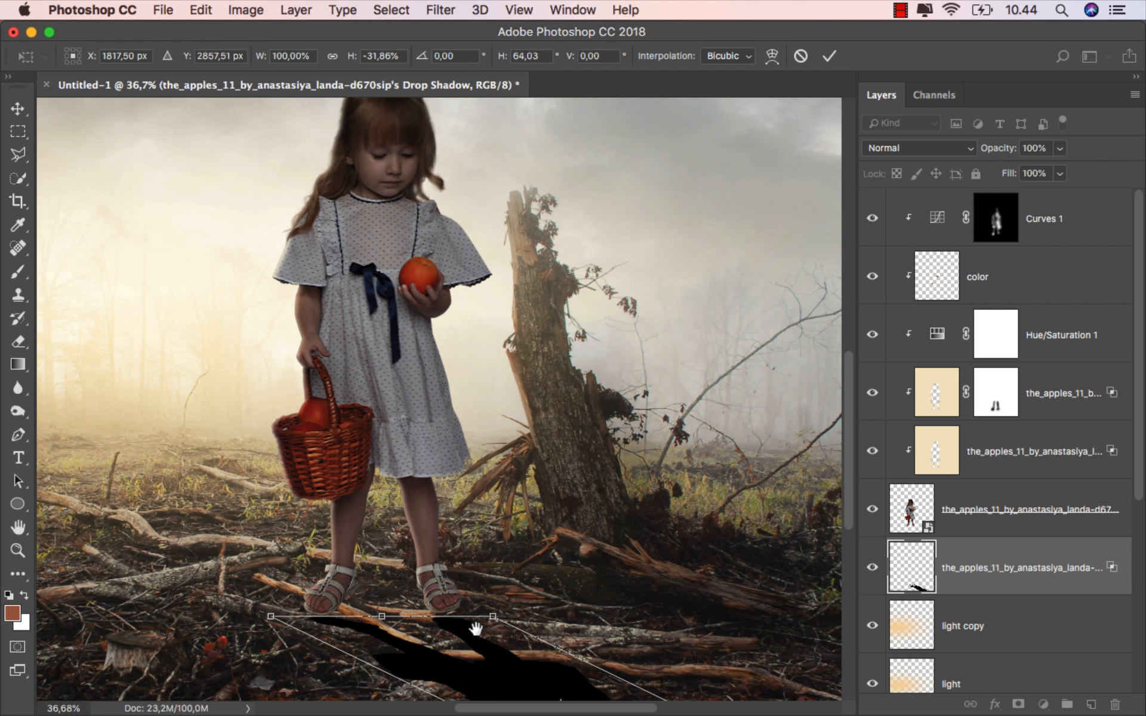
scroll(440, 489, up, 3)
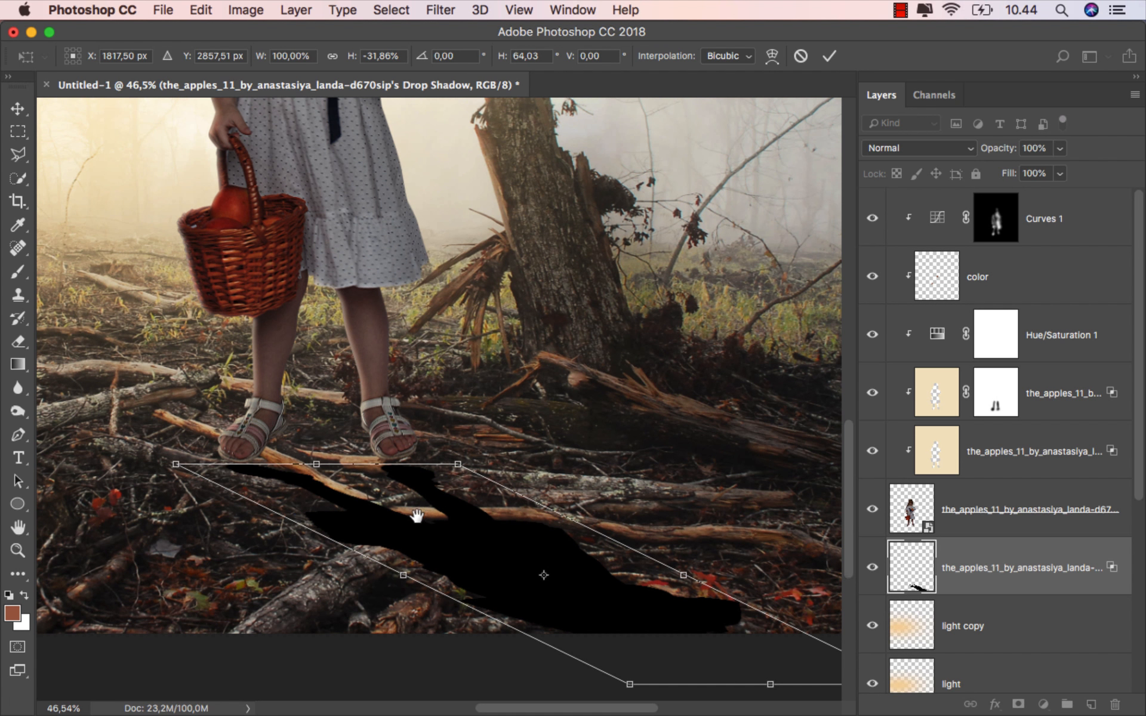
right_click(395, 514)
click(426, 568)
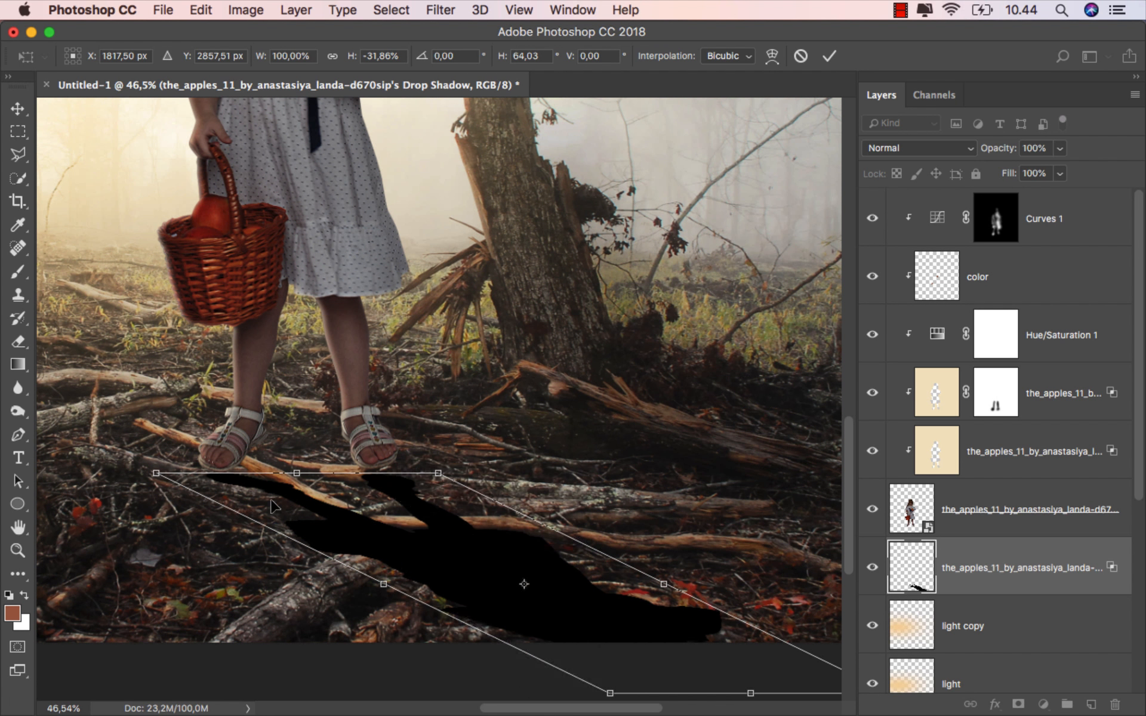
drag(203, 482, 194, 472)
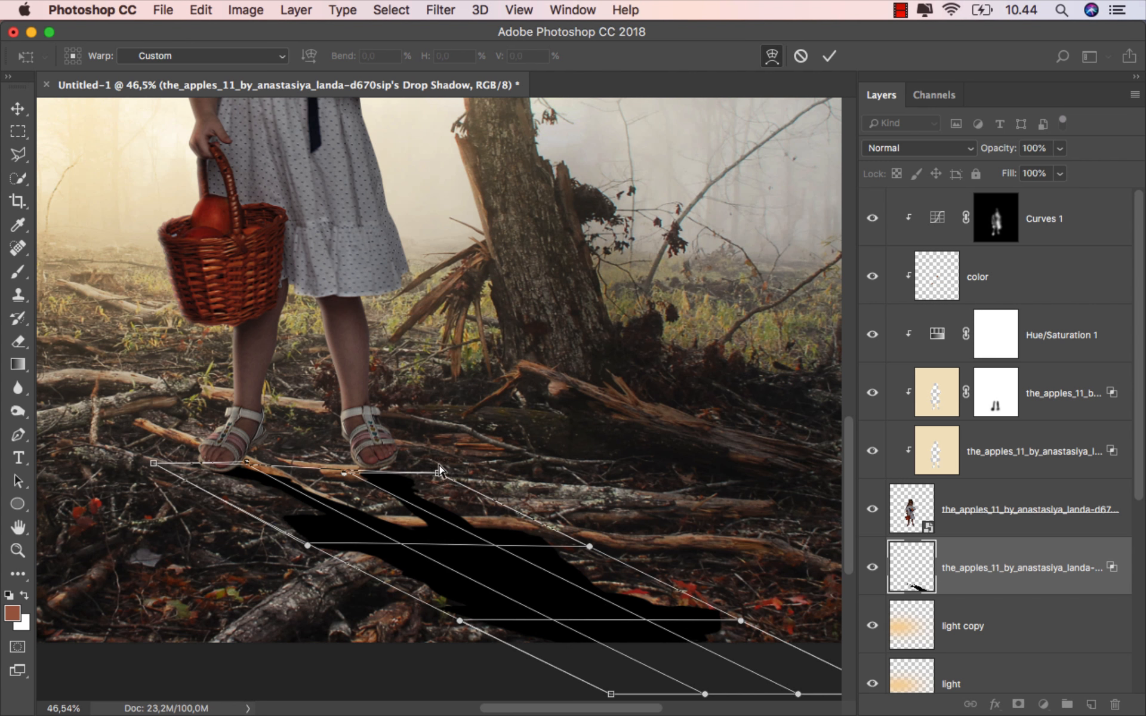
drag(439, 472, 416, 414)
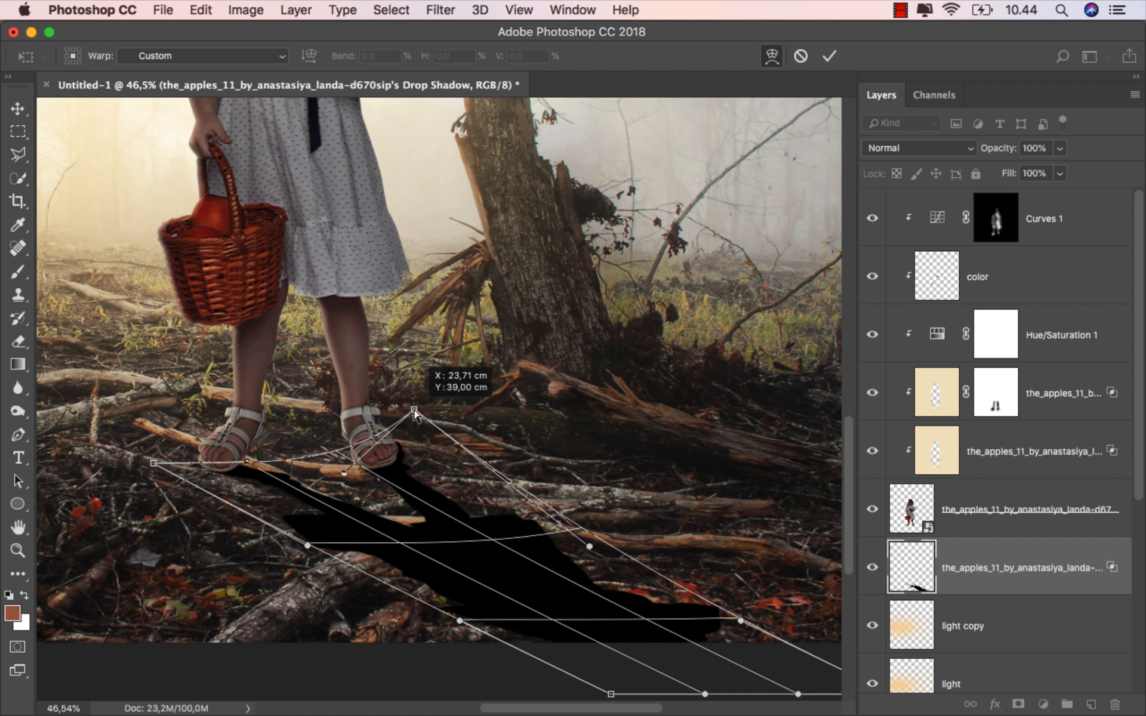
drag(416, 413, 403, 401)
click(830, 57)
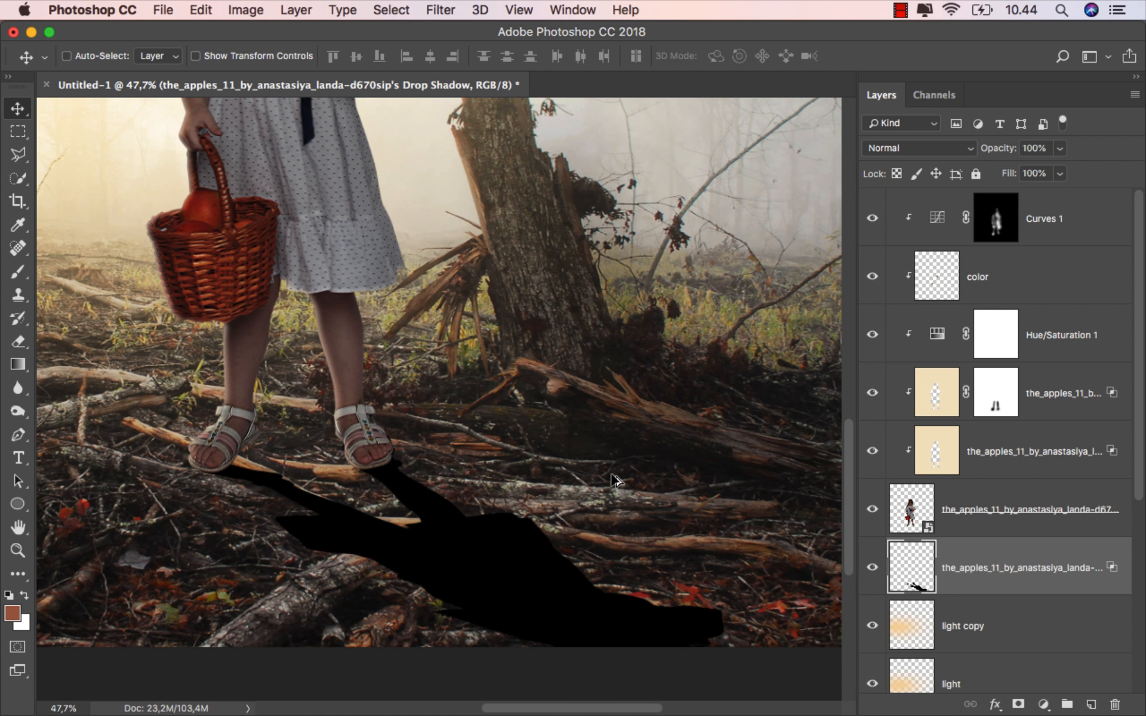
Step: Paint black on the shadow layer with a hard round 39 px brush at 100% opacity, joining the shadow to the basket-side sandal
scroll(740, 319, up, 2)
click(18, 273)
click(89, 270)
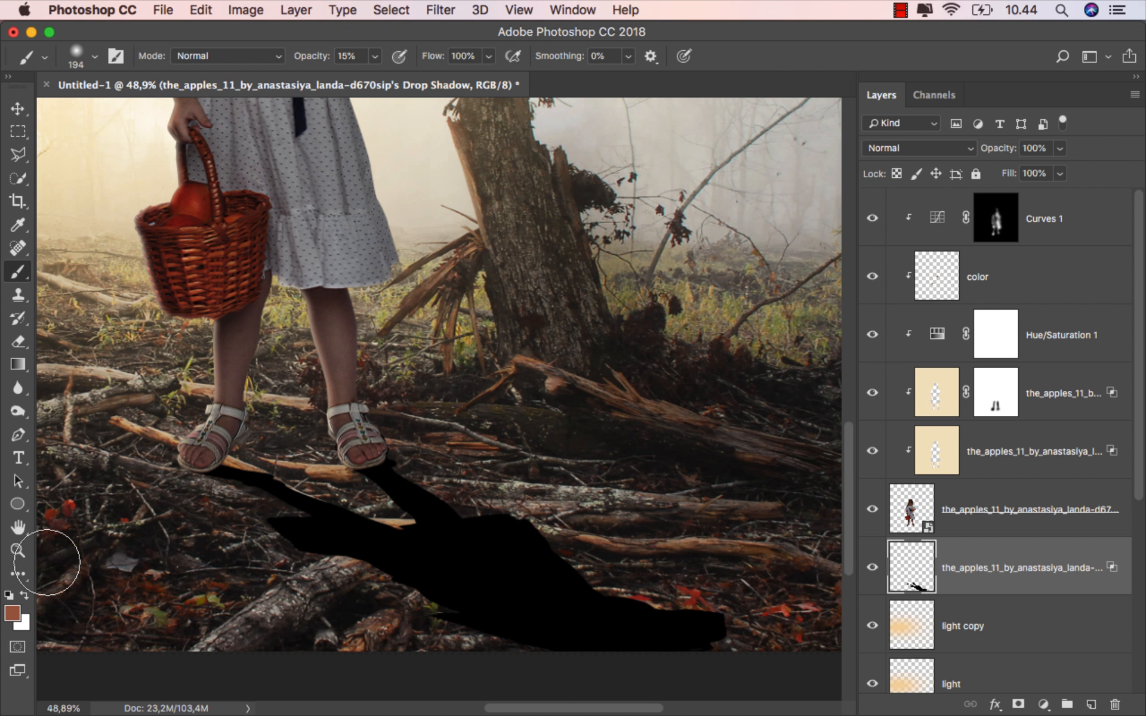
click(375, 56)
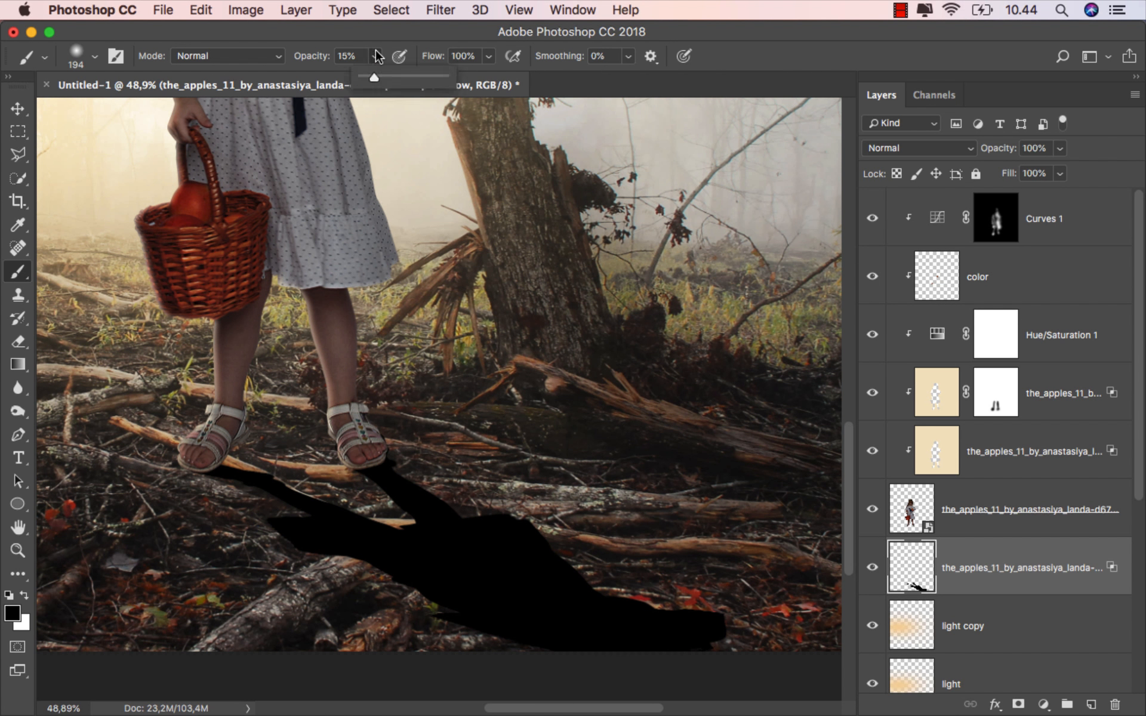
right_click(421, 282)
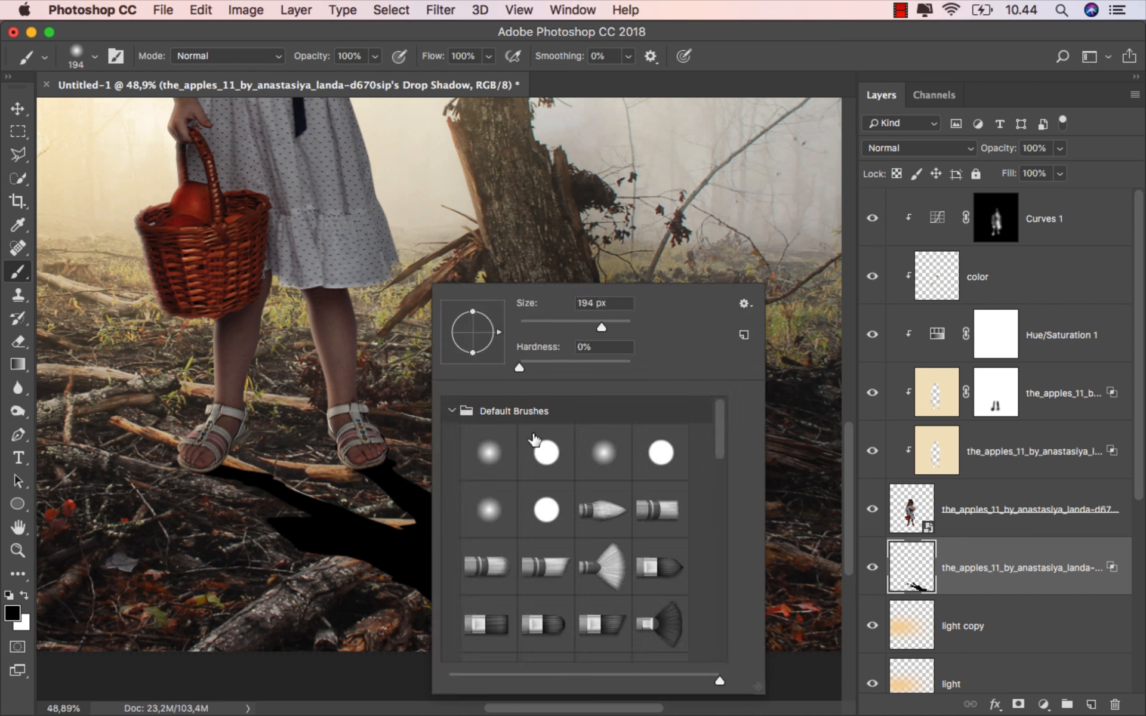
click(530, 441)
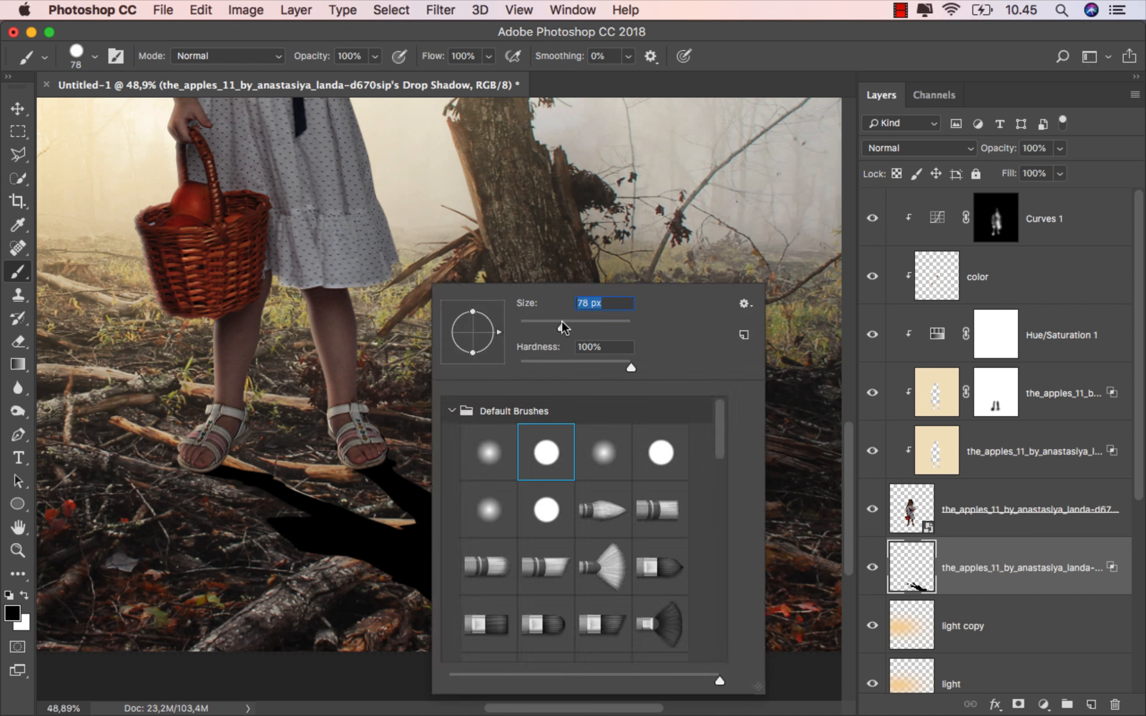
scroll(241, 448, up, 3)
mouse_move(242, 452)
mouse_down()
mouse_move(225, 452)
mouse_move(324, 511)
mouse_up()
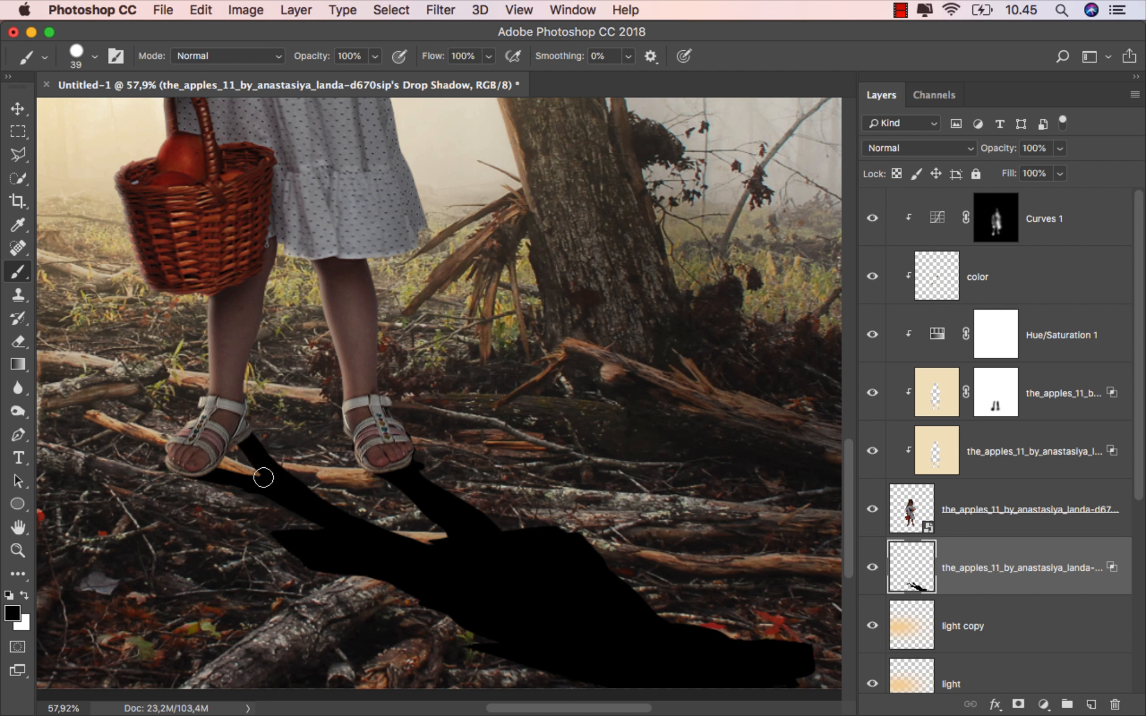
drag(263, 478, 229, 460)
Step: Fill in the shadow beneath and behind the other sandal with the hard black brush at about 14 to 28 px
drag(435, 468, 422, 471)
scroll(421, 471, up, 4)
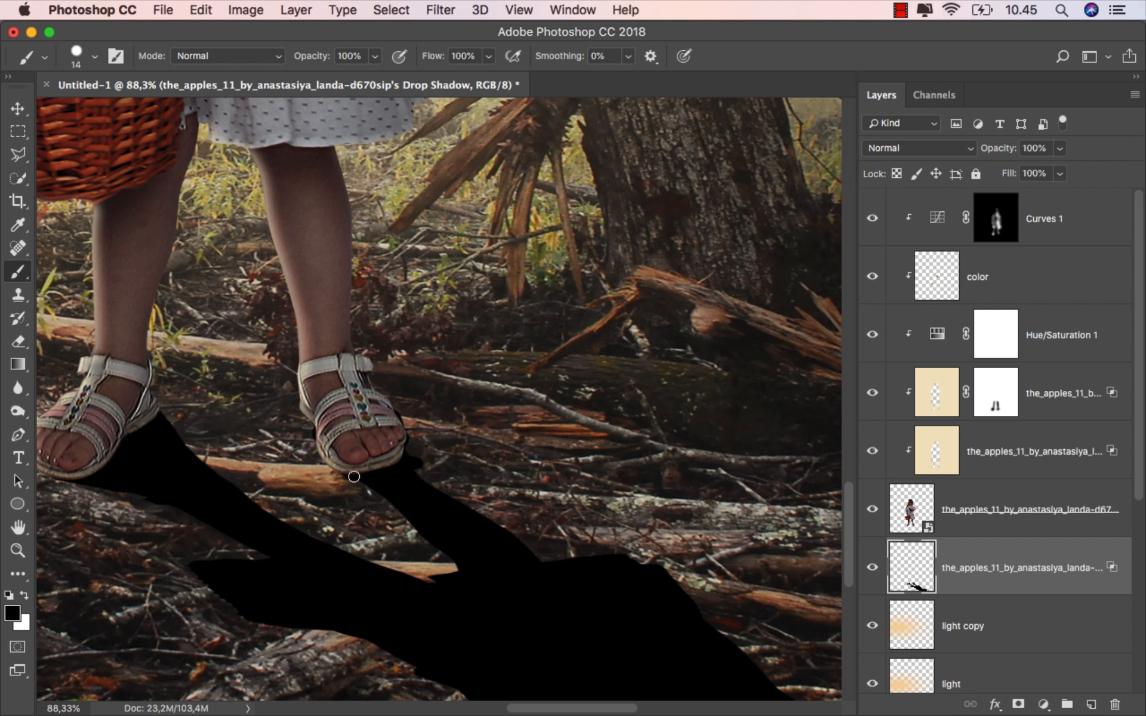
drag(388, 433, 477, 521)
scroll(520, 572, down, 5)
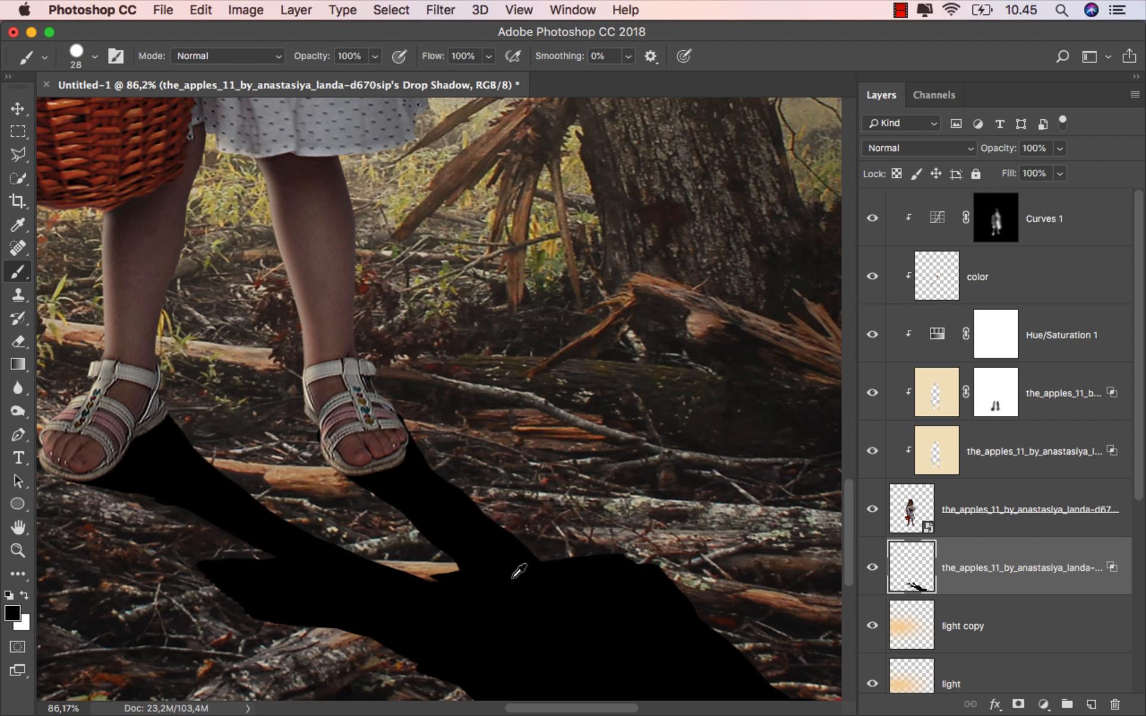
key(super+0)
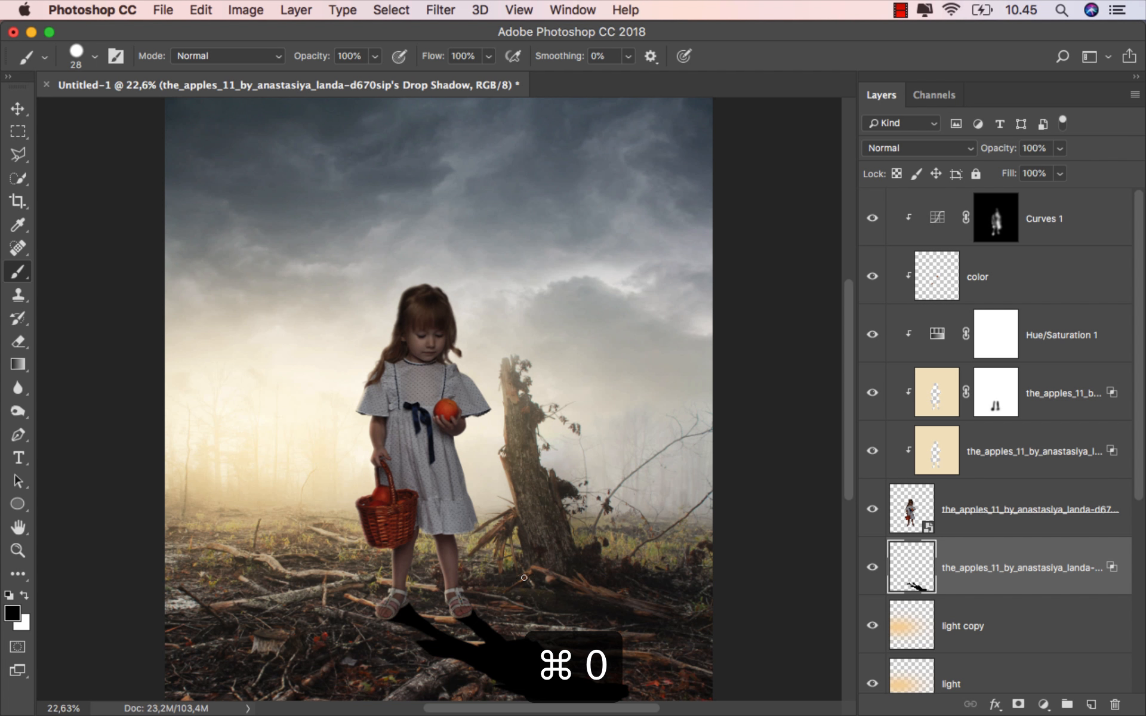
Step: Apply a Gaussian Blur with a 4.0 px radius to the shadow layer and lower its fill to 54%
key(v)
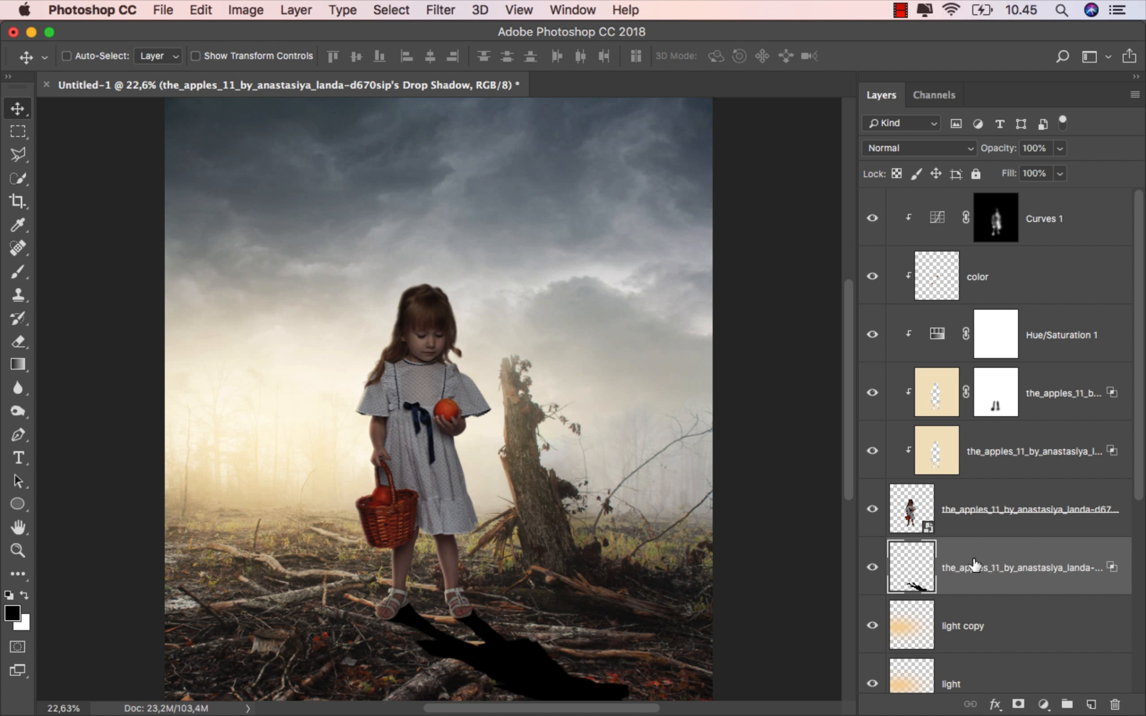
click(444, 11)
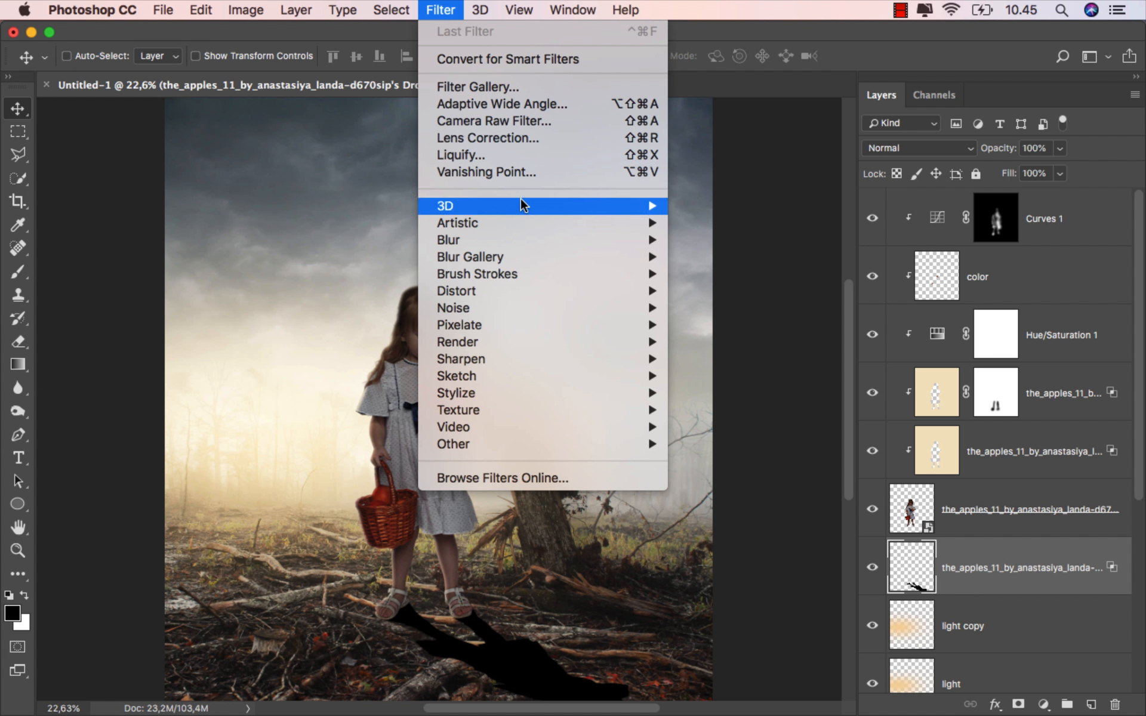
mouse_move(539, 239)
click(753, 307)
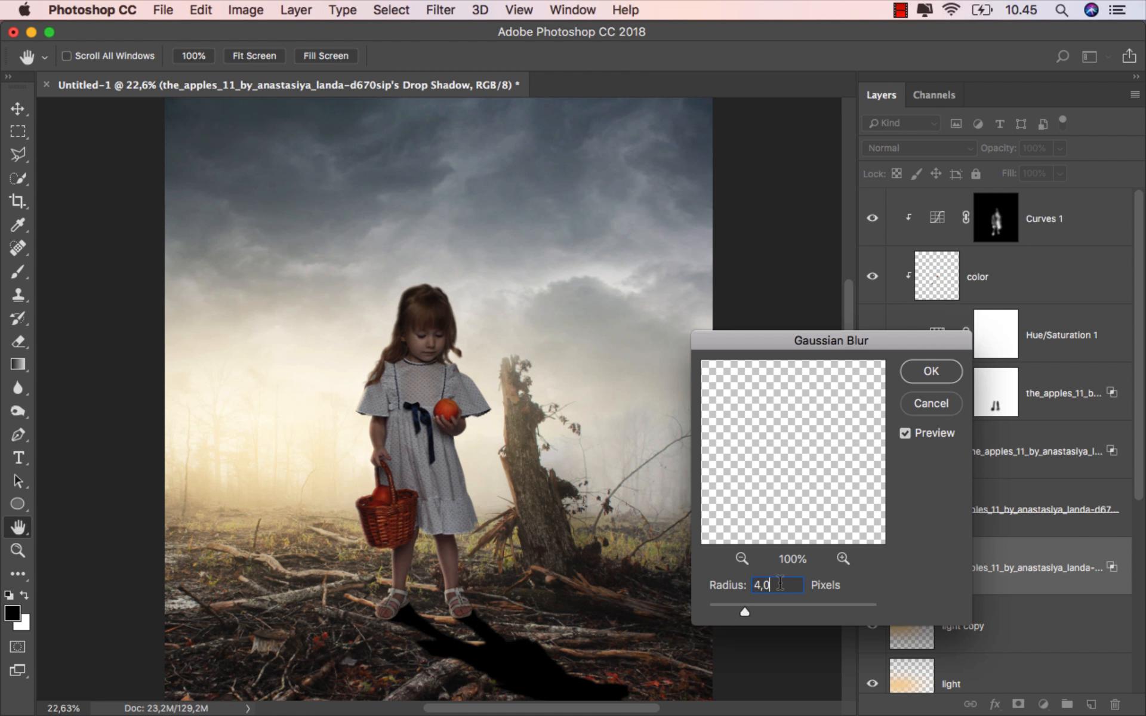
click(920, 372)
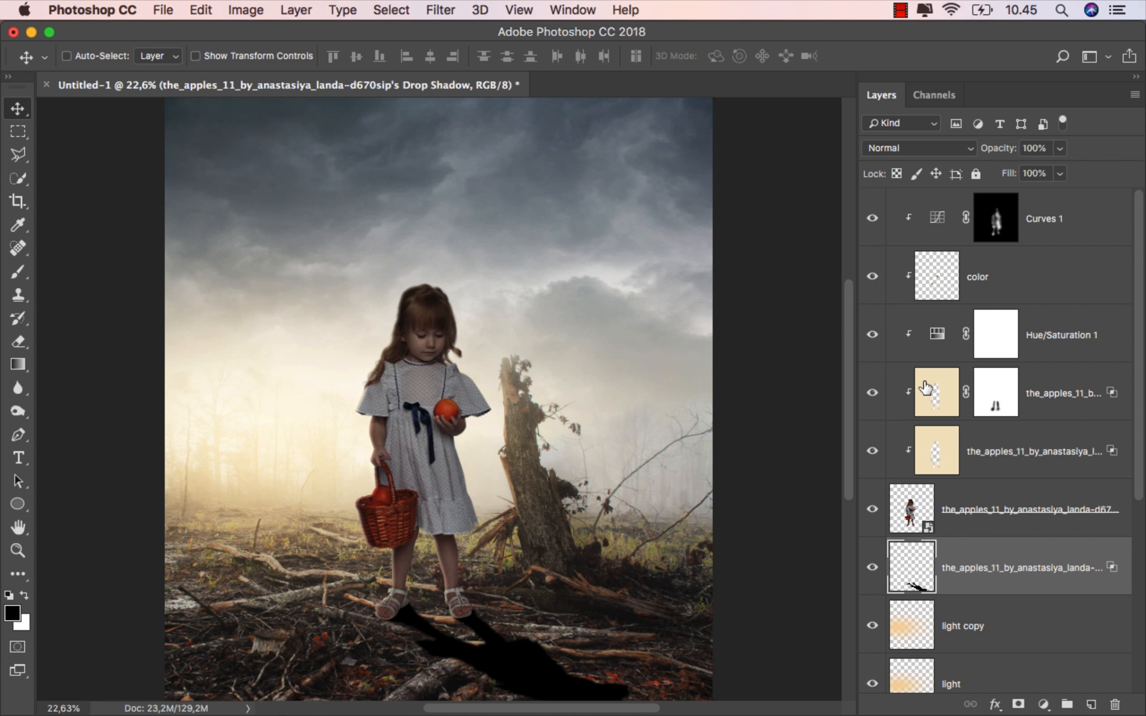
click(1060, 174)
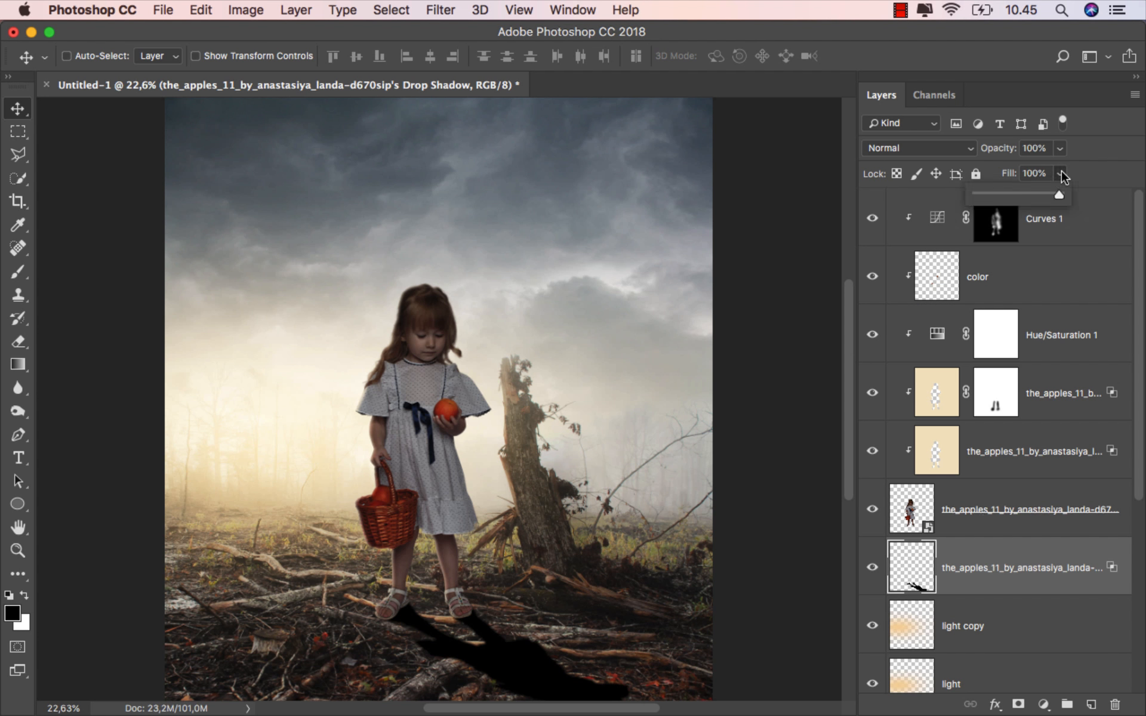
drag(1027, 199, 1022, 200)
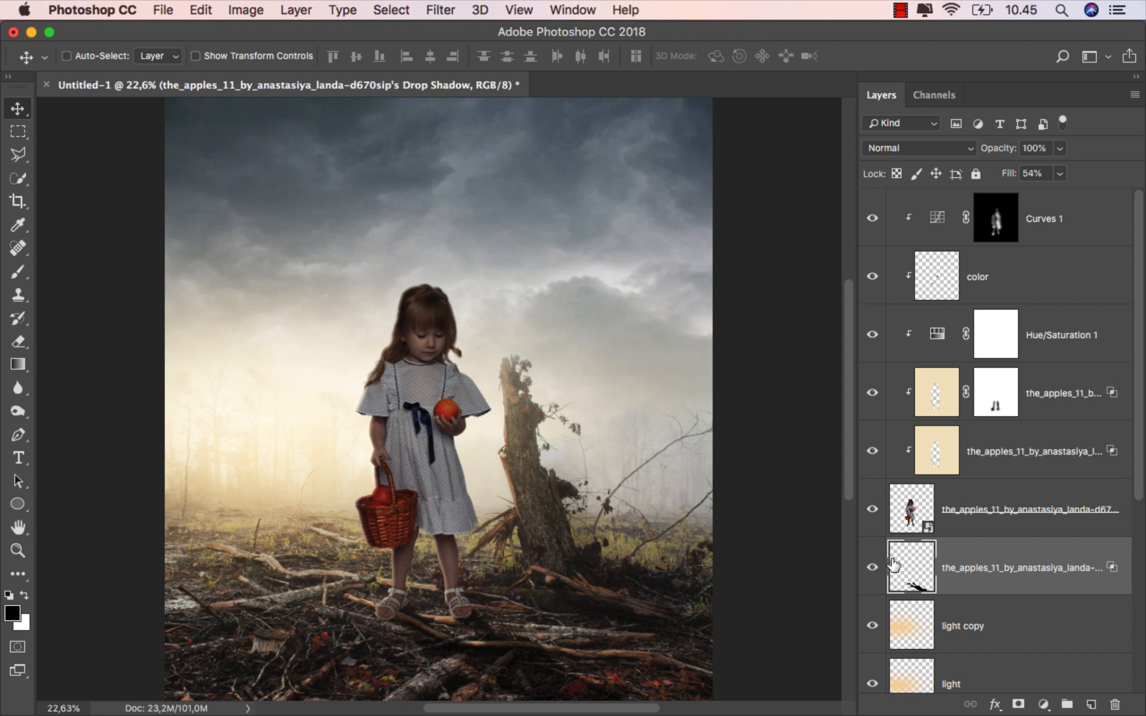
Step: Compare the image with and without the cast shadow, and add a new layer named "shadow 2" directly above the shadow layer
click(871, 566)
click(871, 565)
click(1089, 704)
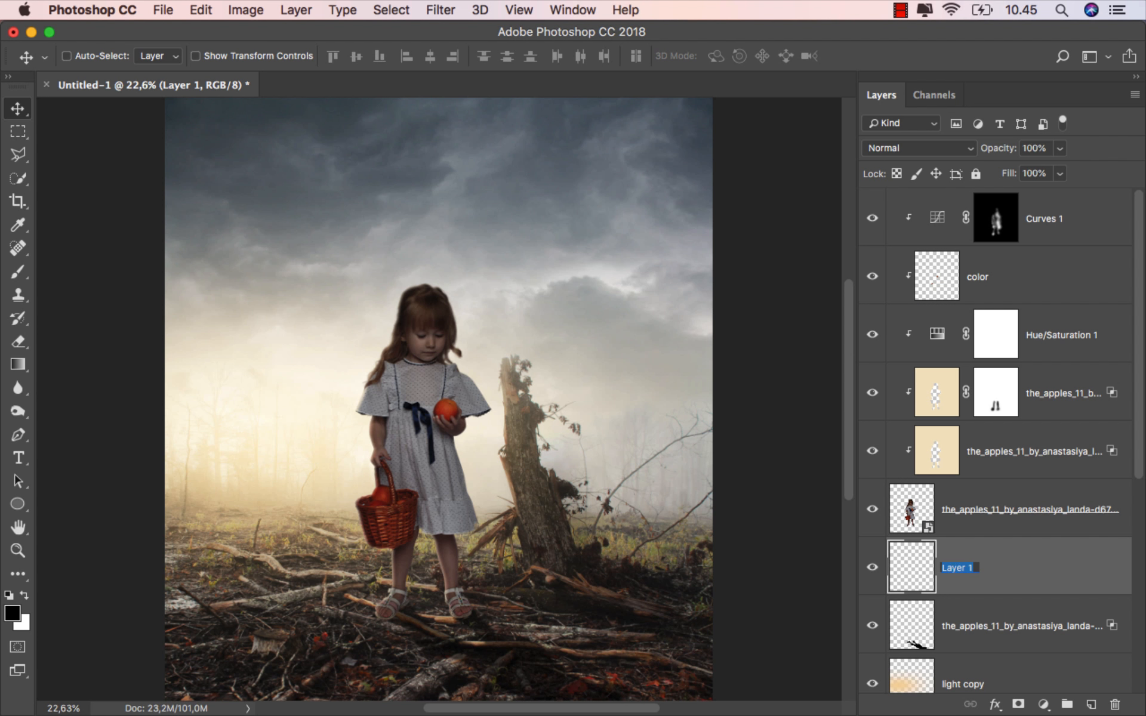
text(2)
key(Return)
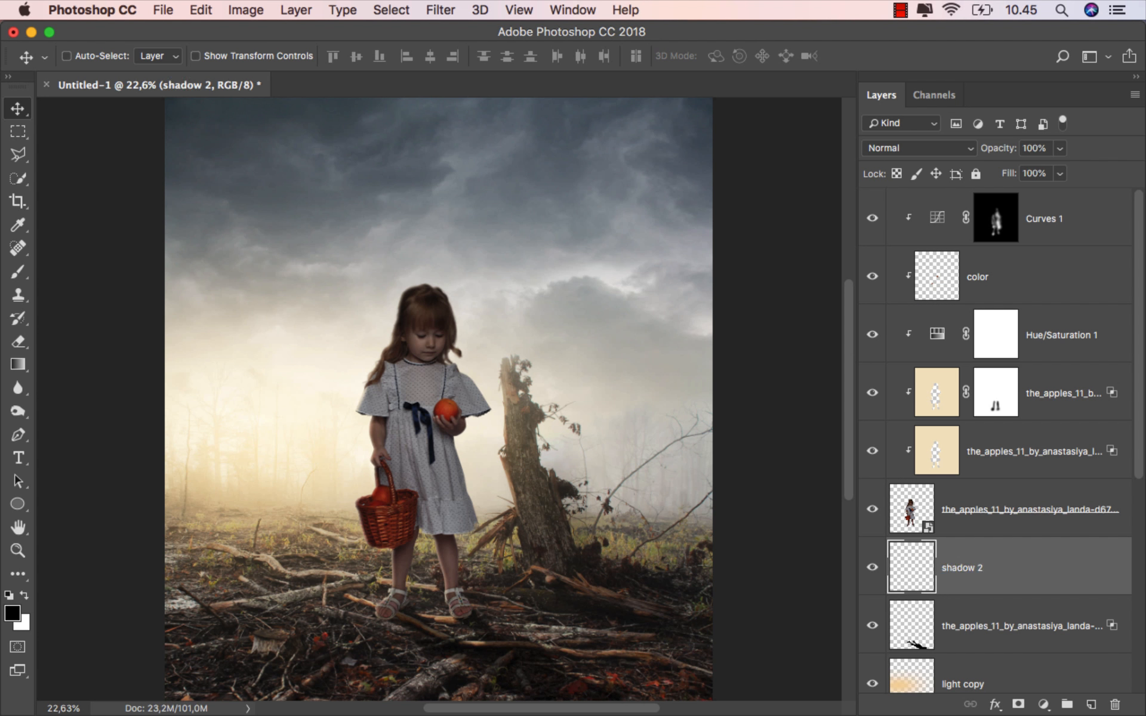
Step: Set up the Brush tool with a soft round tip at 83 px and 16% opacity for shading around the sandals
click(18, 271)
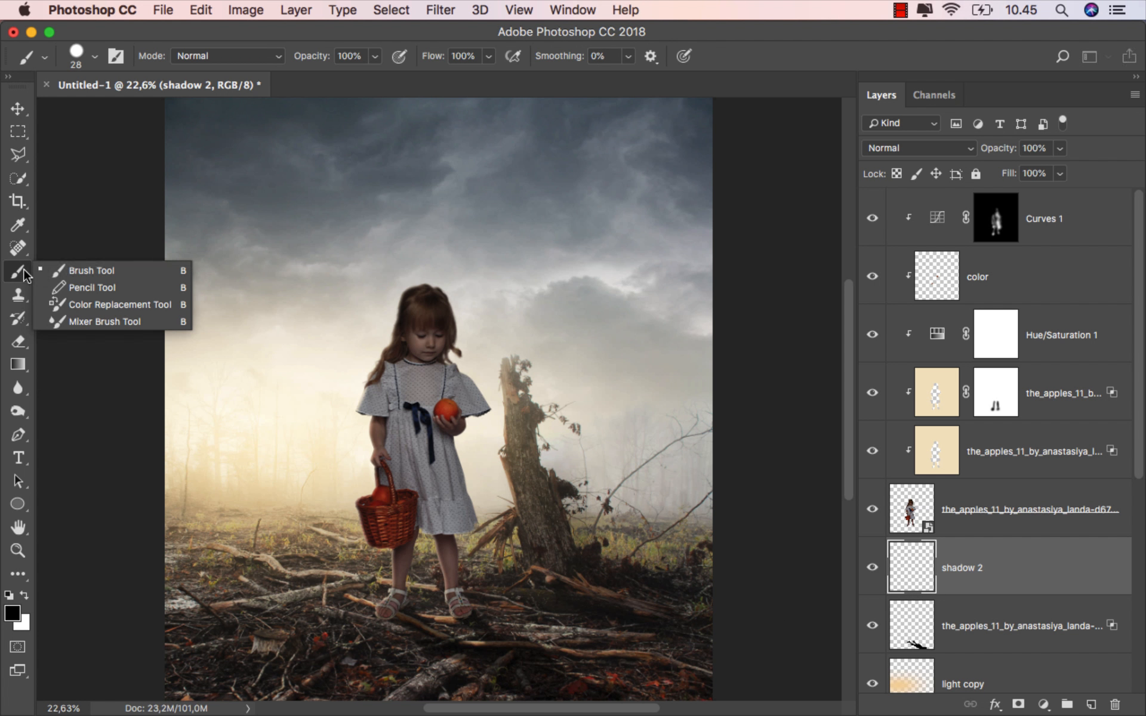
click(71, 266)
scroll(442, 581, up, 3)
scroll(442, 582, up, 5)
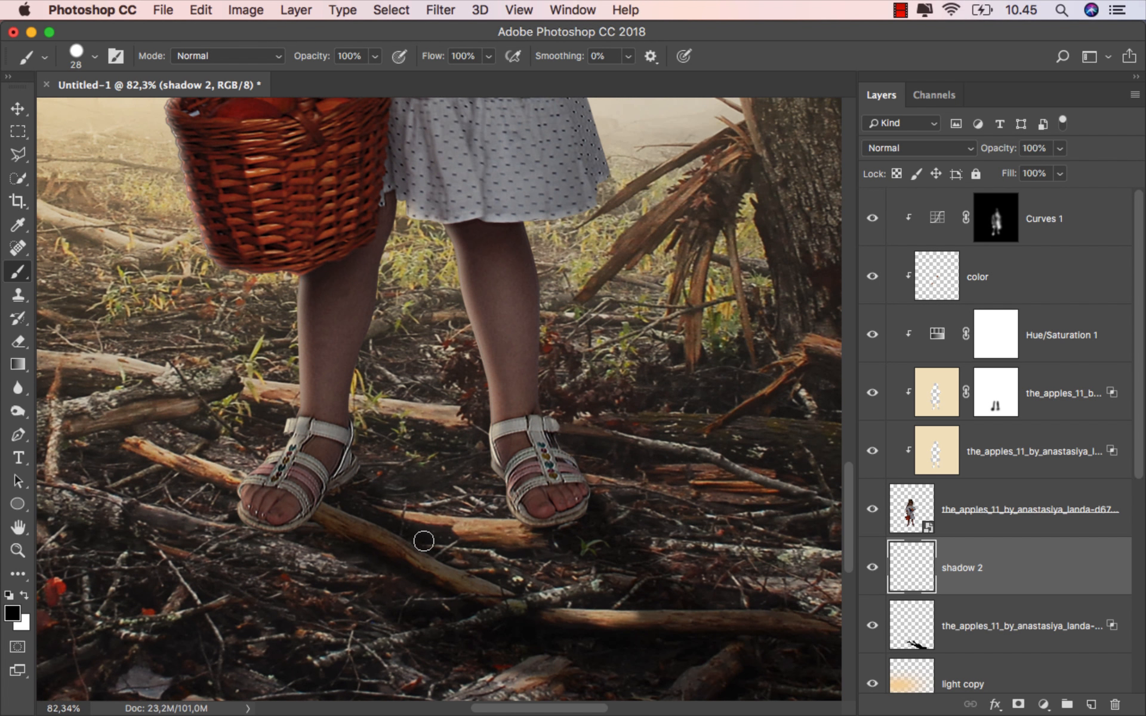
drag(434, 542, 420, 549)
click(374, 57)
click(303, 75)
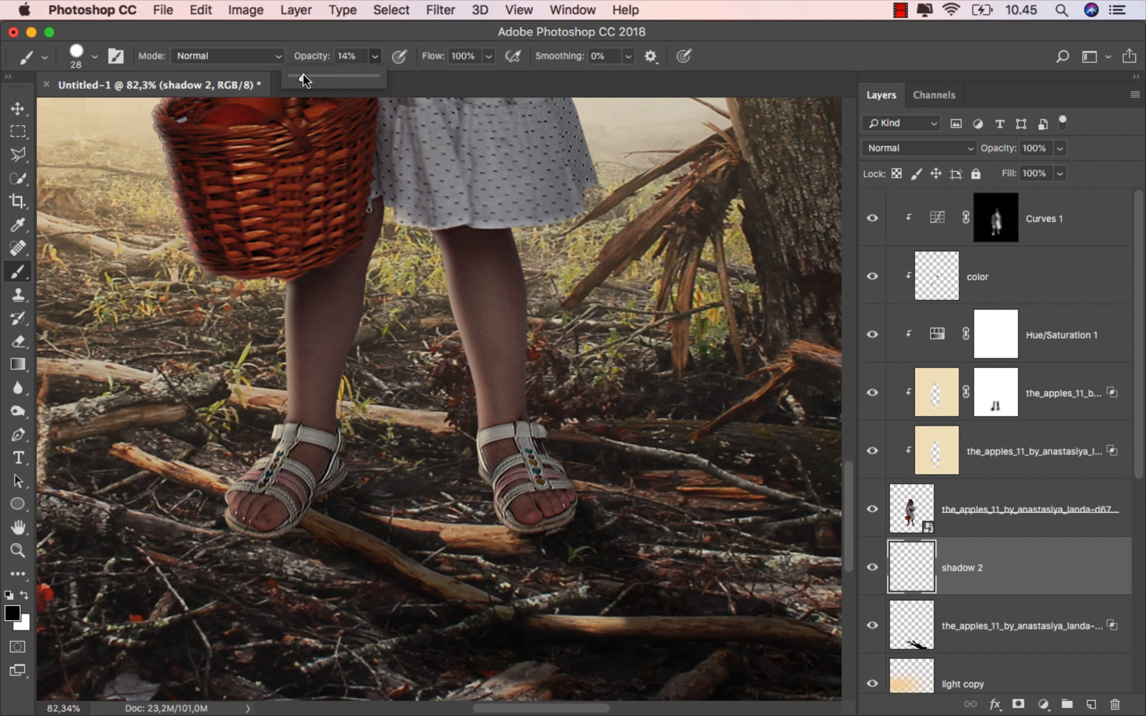
click(328, 41)
right_click(381, 358)
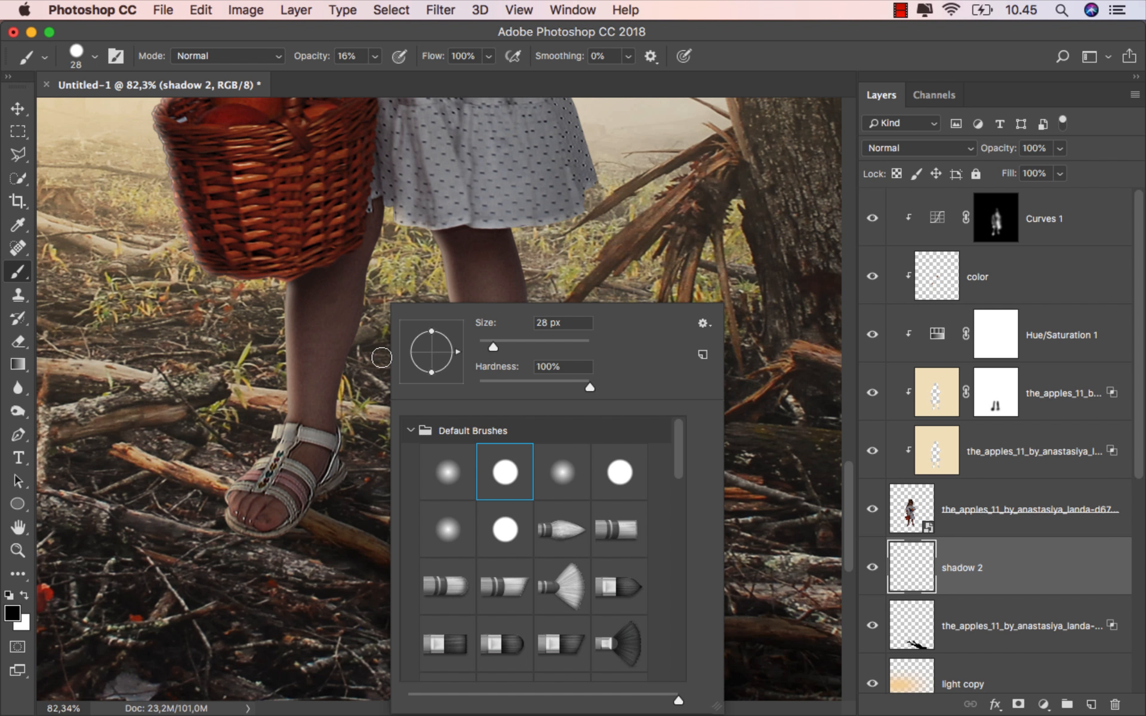
click(441, 470)
mouse_move(318, 498)
ctrl+alt+mouse_down()
mouse_move(328, 492)
mouse_move(331, 503)
mouse_move(304, 511)
mouse_move(328, 489)
ctrl+alt+mouse_up()
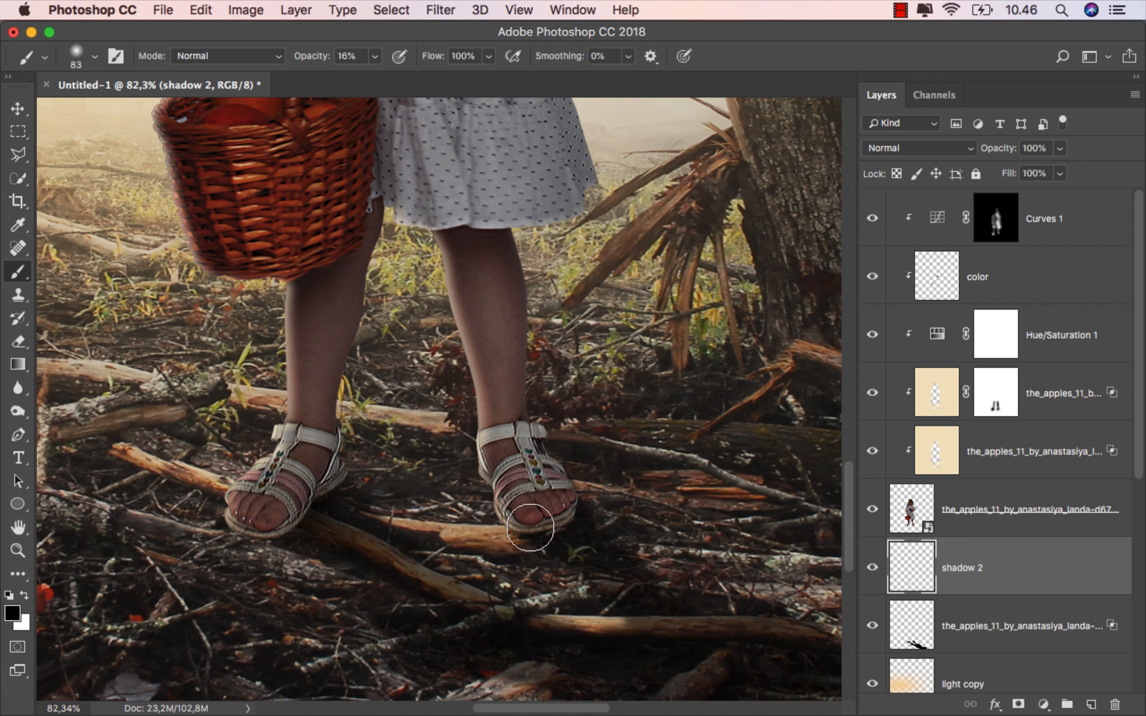
Step: Paint soft black contact shadows beneath both sandals on the shadow 2 layer, and compare the image with the layer hidden and shown
mouse_move(530, 527)
mouse_down()
mouse_move(569, 521)
mouse_move(553, 518)
mouse_up()
drag(292, 522, 327, 528)
key(super+0)
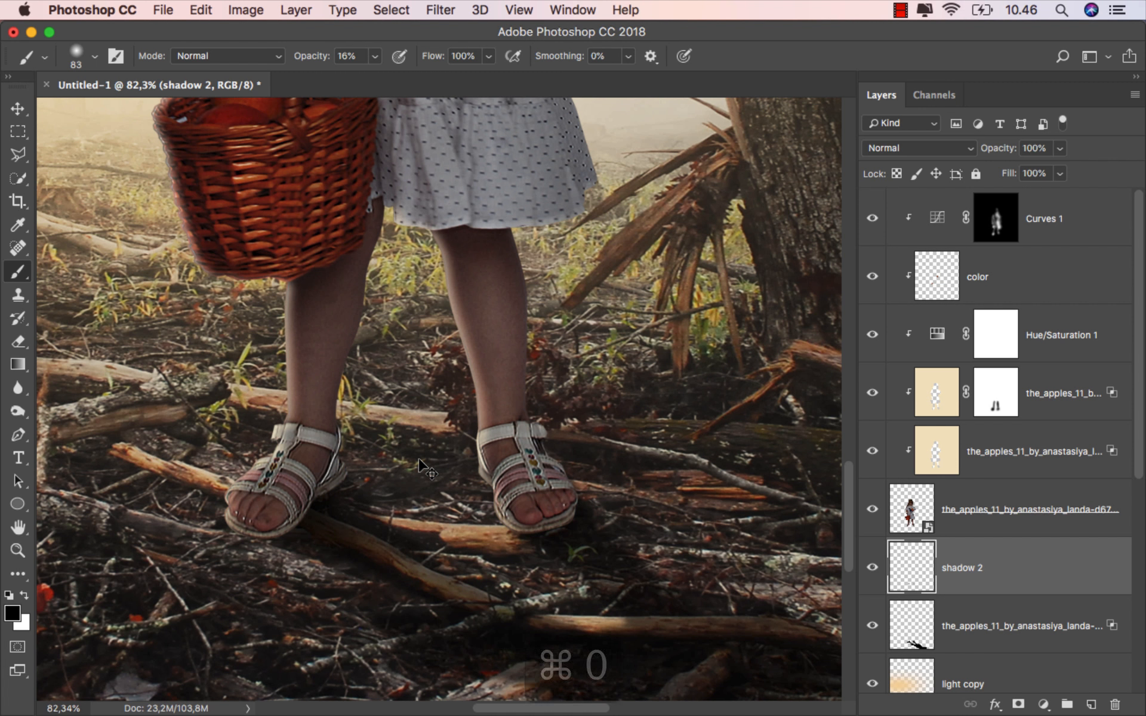
click(872, 569)
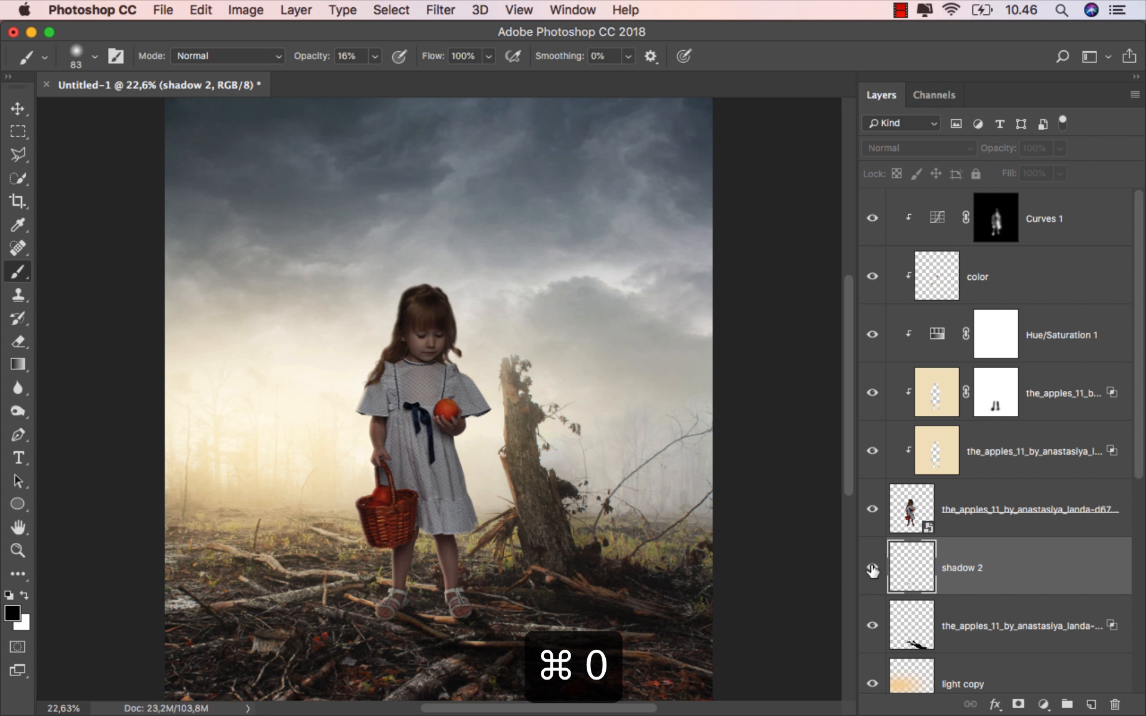
click(873, 568)
key(v)
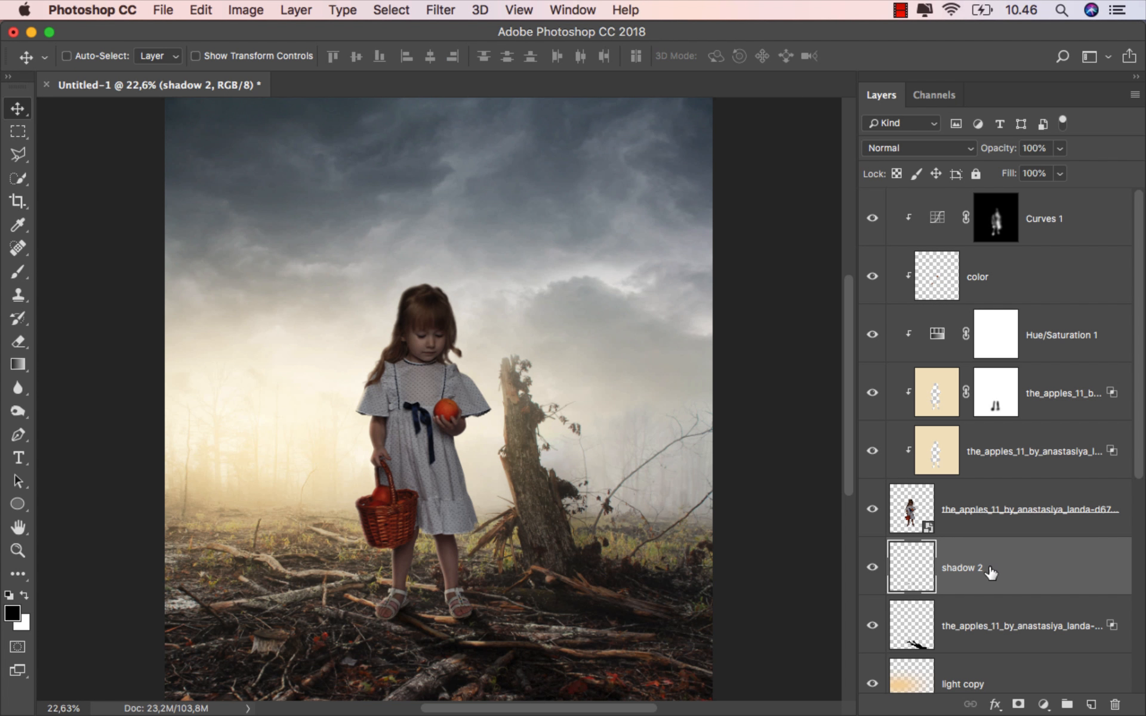
Step: Add a new layer above Curves 1, clip it to the girl's layers, and name it "black"
click(1061, 225)
click(1092, 703)
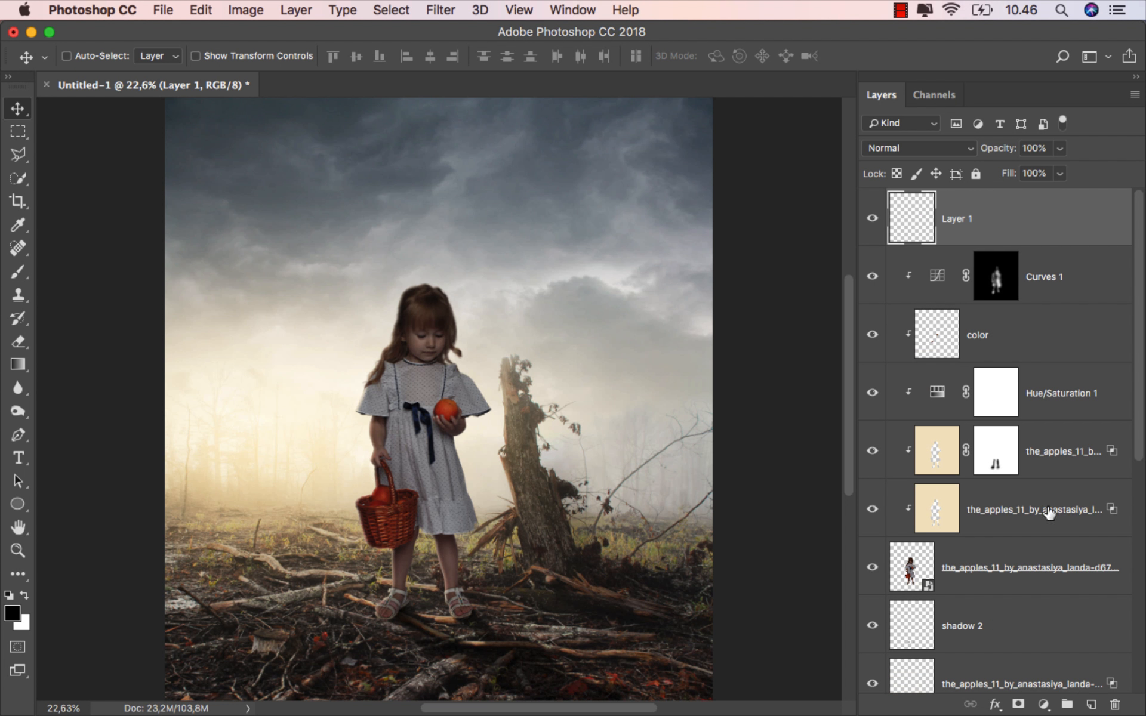
right_click(980, 216)
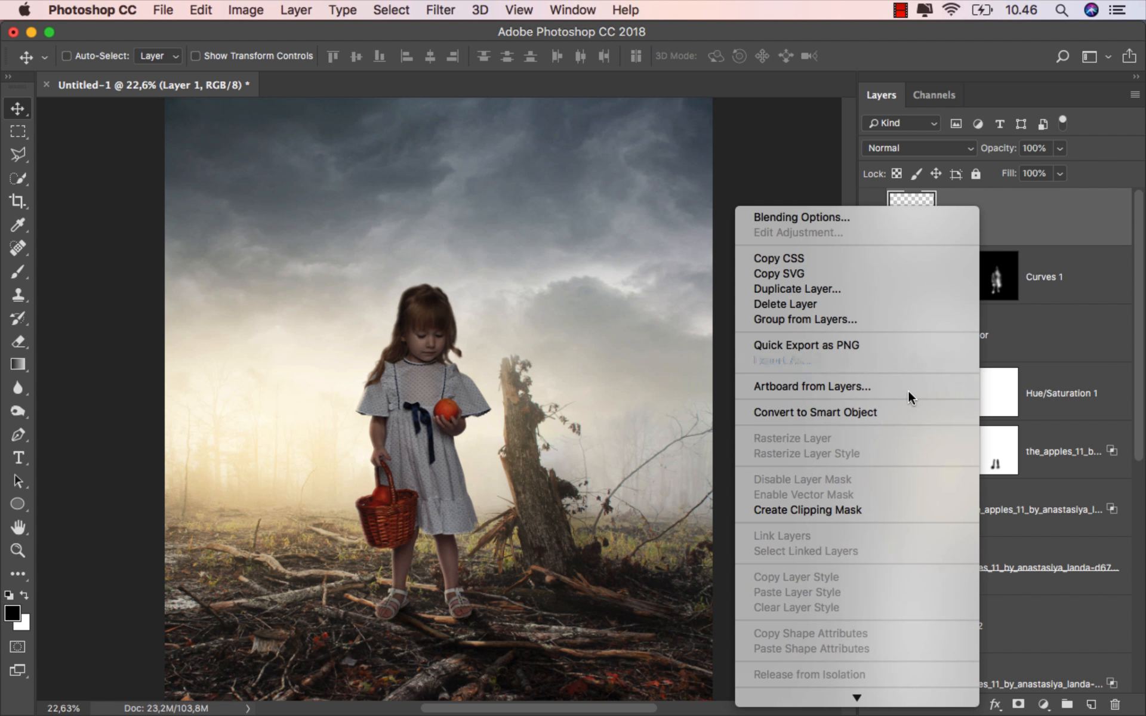
click(872, 508)
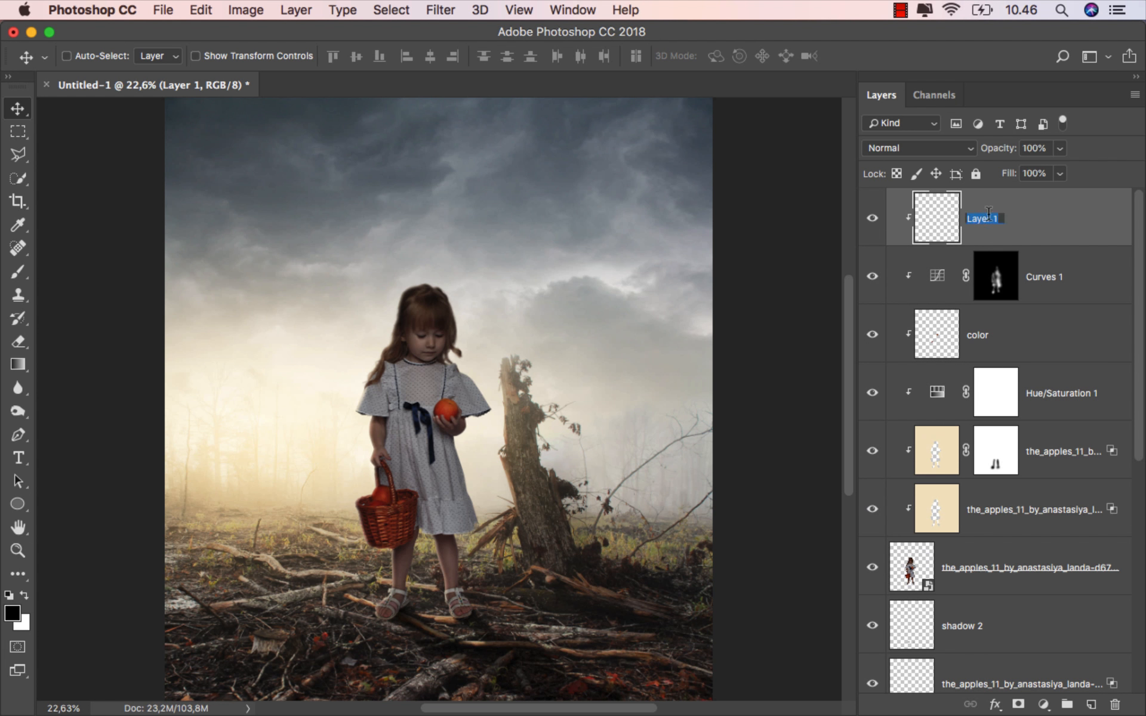
text(black)
key(Return)
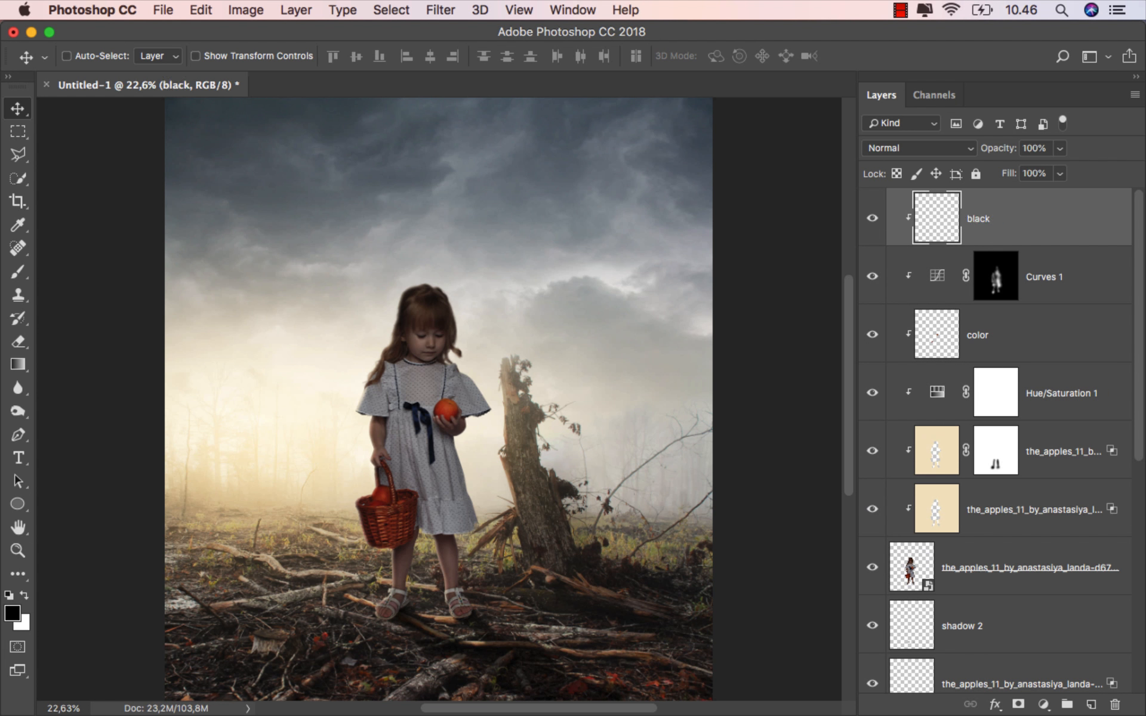
Step: Darken the tree-side edges of both sandals and legs on the black layer with the soft black 83 px brush at 16% opacity
drag(18, 272, 66, 274)
scroll(398, 566, up, 5)
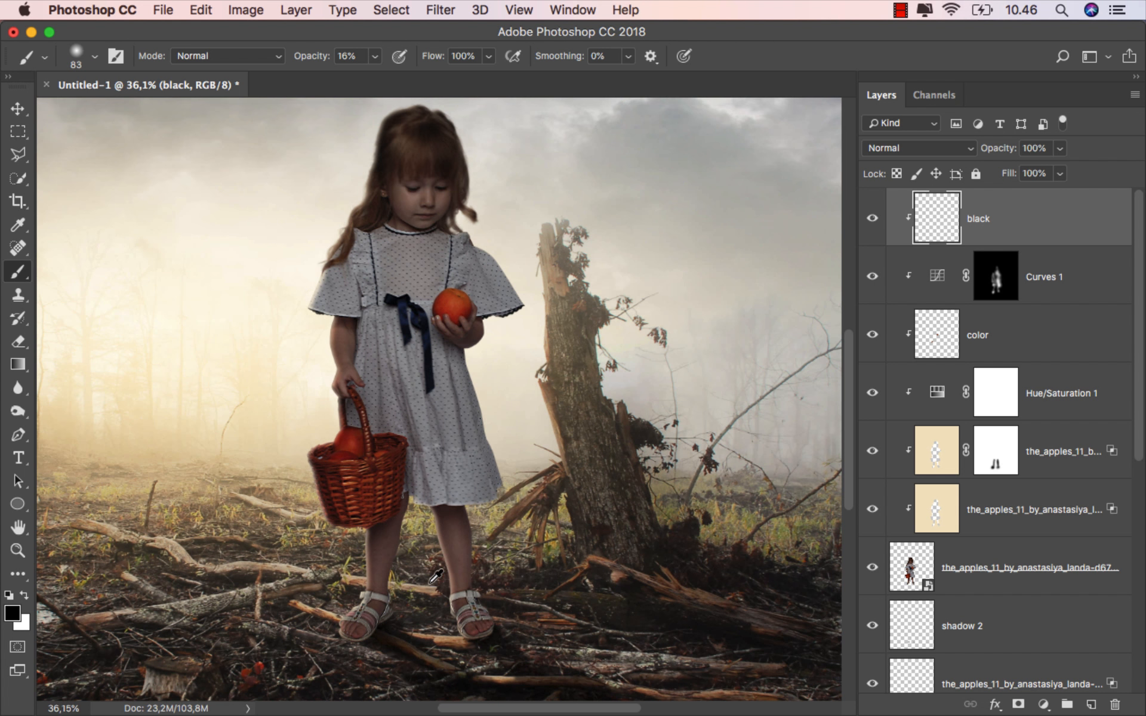
scroll(399, 566, up, 3)
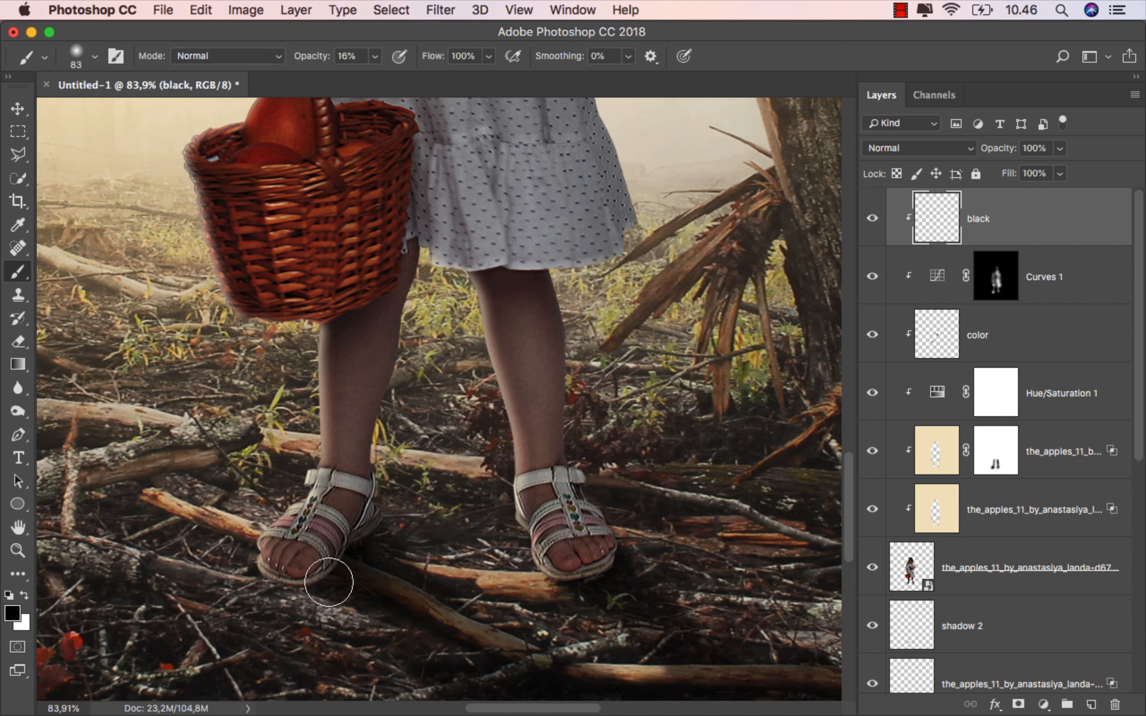
drag(348, 523, 373, 487)
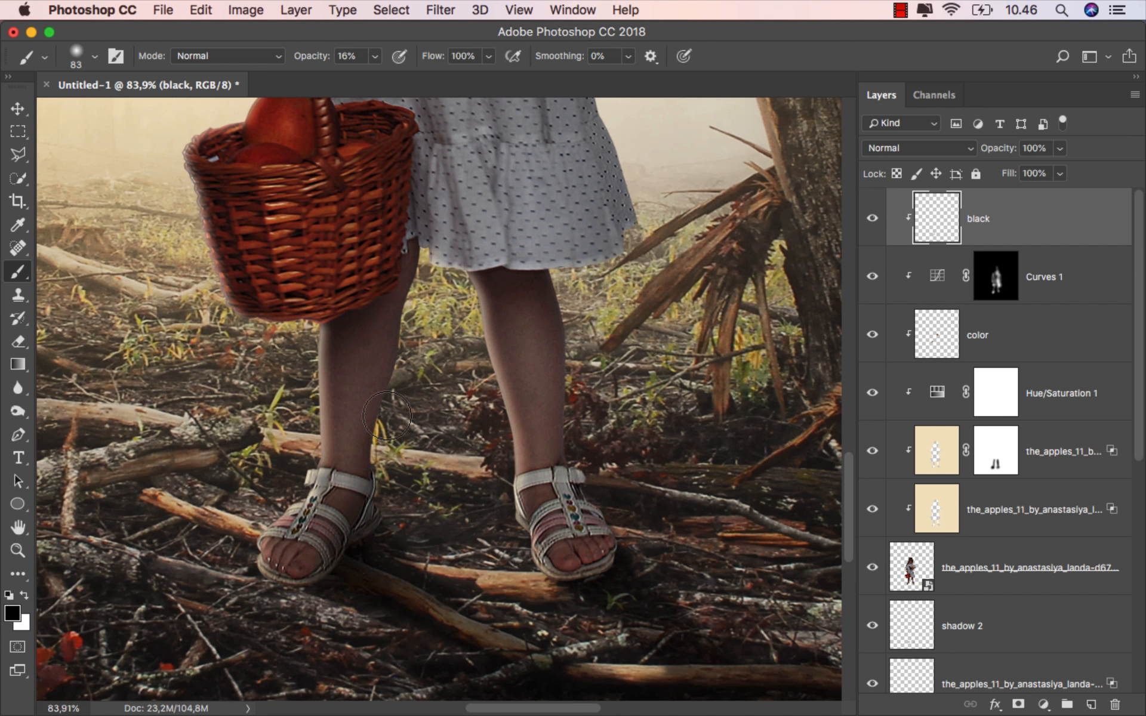
mouse_move(602, 559)
mouse_down()
mouse_move(607, 544)
mouse_move(589, 579)
mouse_up()
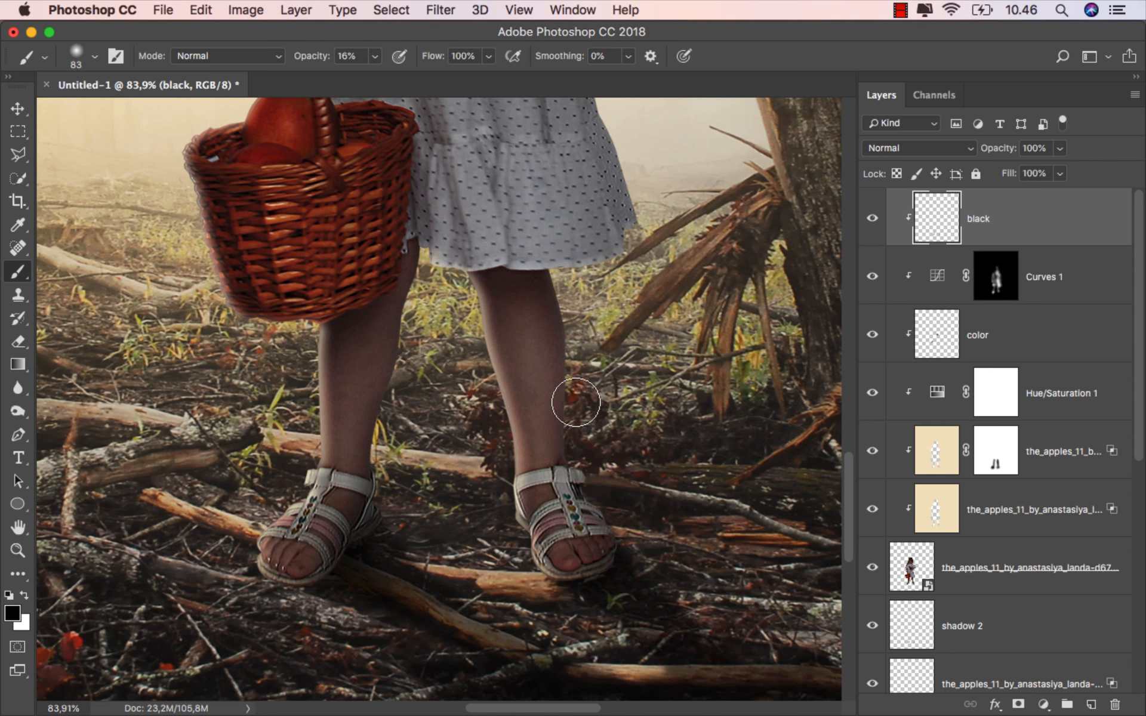
drag(573, 401, 542, 478)
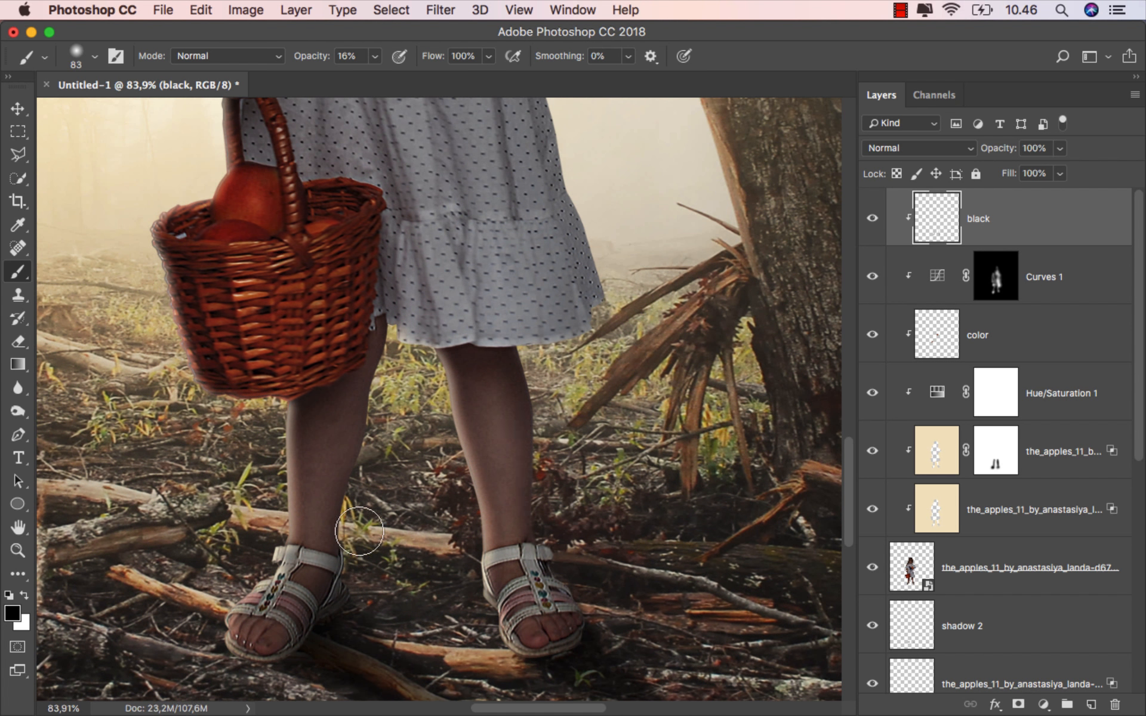
drag(360, 531, 379, 346)
Step: Enlarge the soft brush to 135 px, shade the tree-side edge of the dress and sleeve, and compare with the black layer hidden
scroll(646, 495, up, 4)
drag(646, 496, 661, 499)
scroll(661, 499, down, 4)
scroll(660, 498, up, 3)
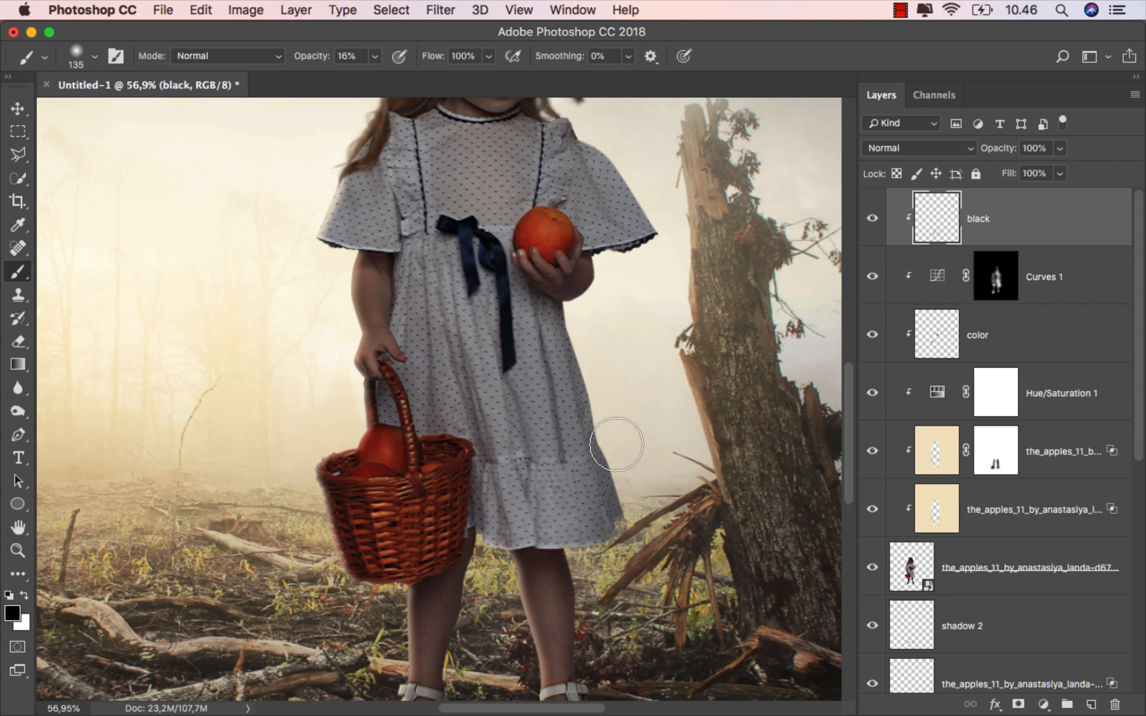
scroll(667, 474, up, 2)
scroll(659, 418, up, 3)
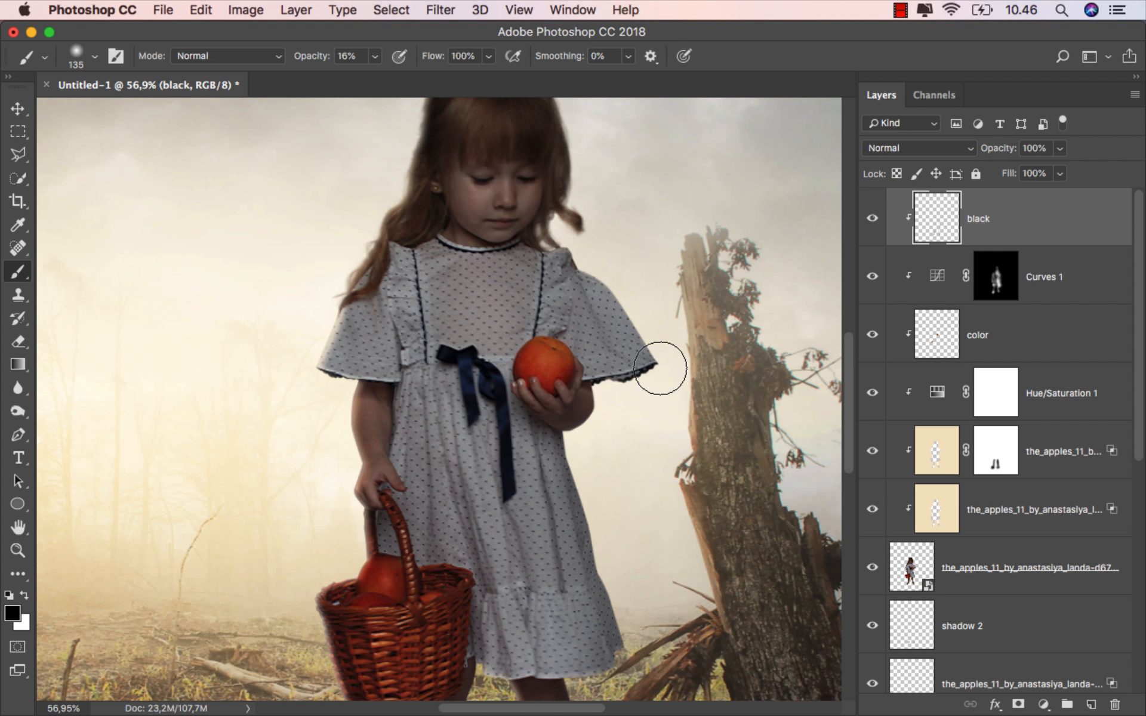
scroll(571, 452, down, 2)
scroll(571, 452, down, 2)
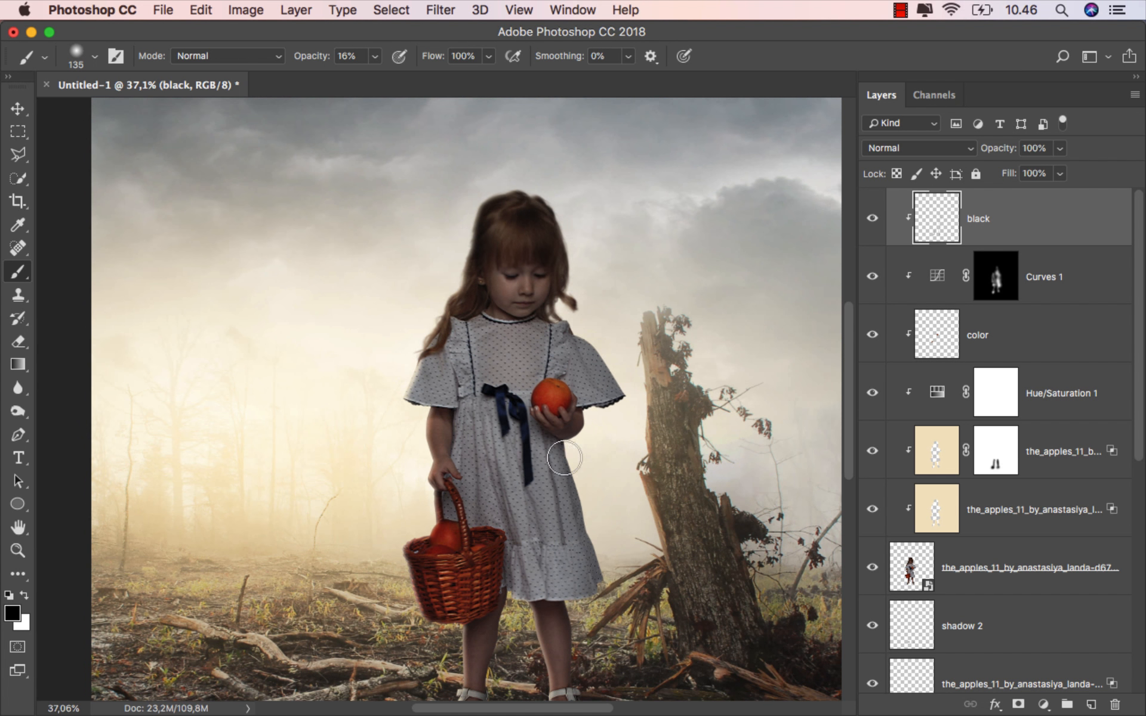
key(super+0)
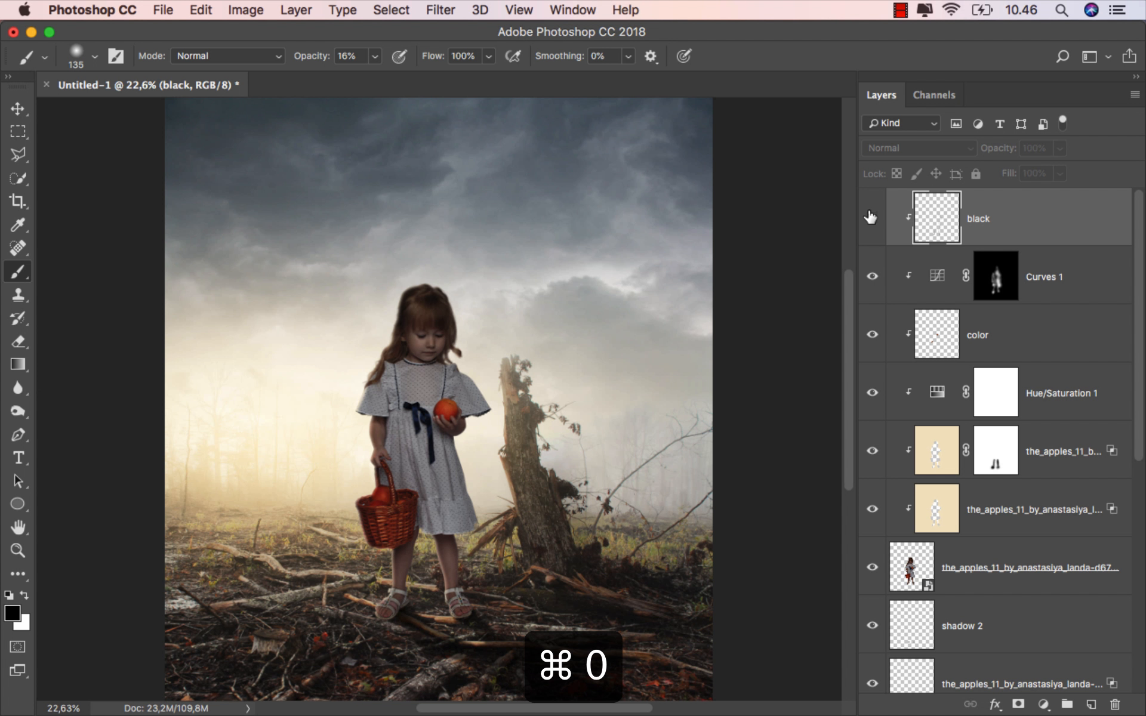
key(v)
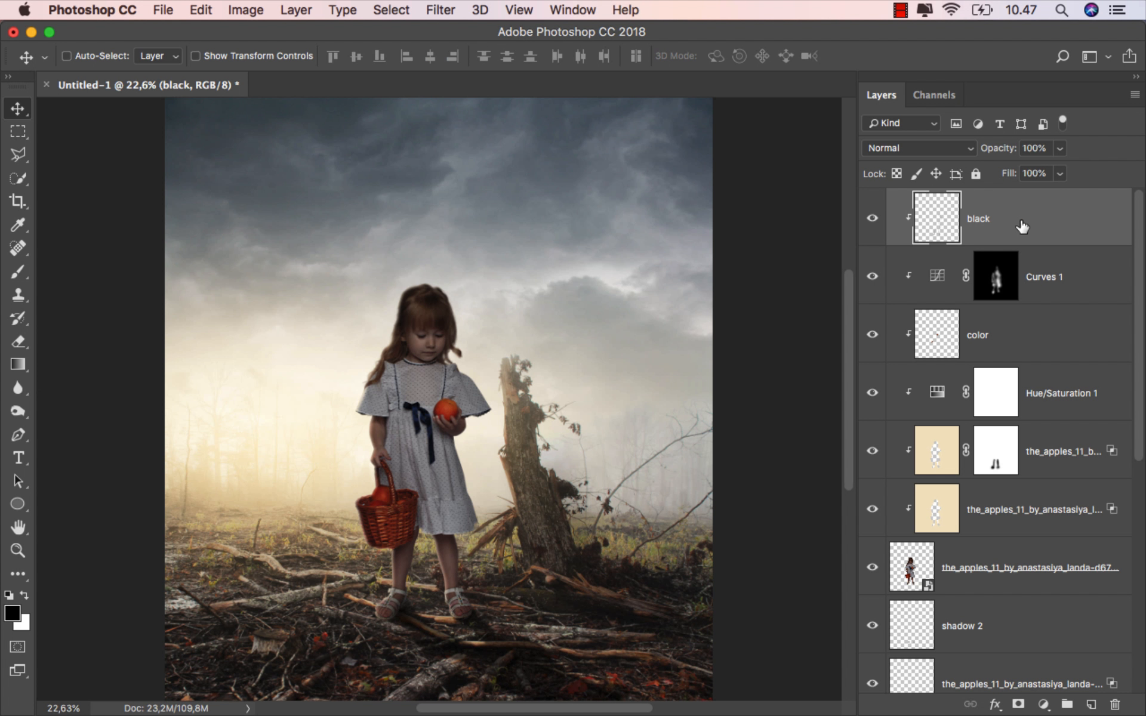
Step: Save the image as a JPEG named "ok" in untitled folder 2, at quality 12 (Maximum) with the Baseline ("Standard") format option
click(166, 7)
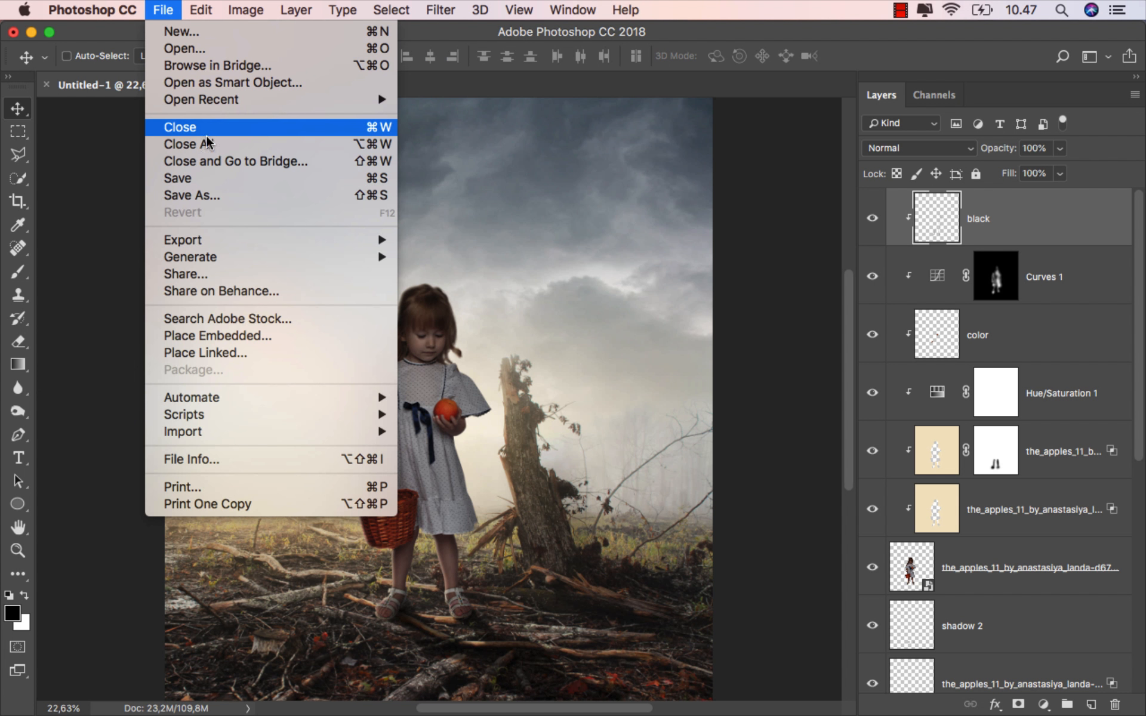
click(225, 192)
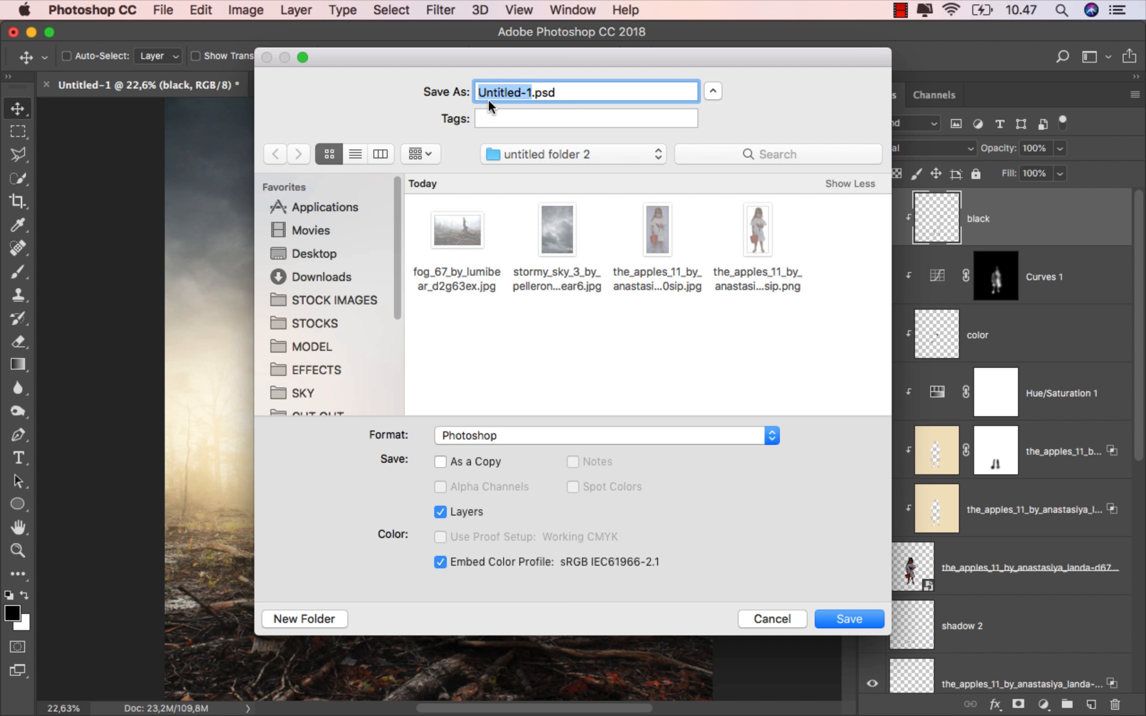
text(ok)
click(498, 436)
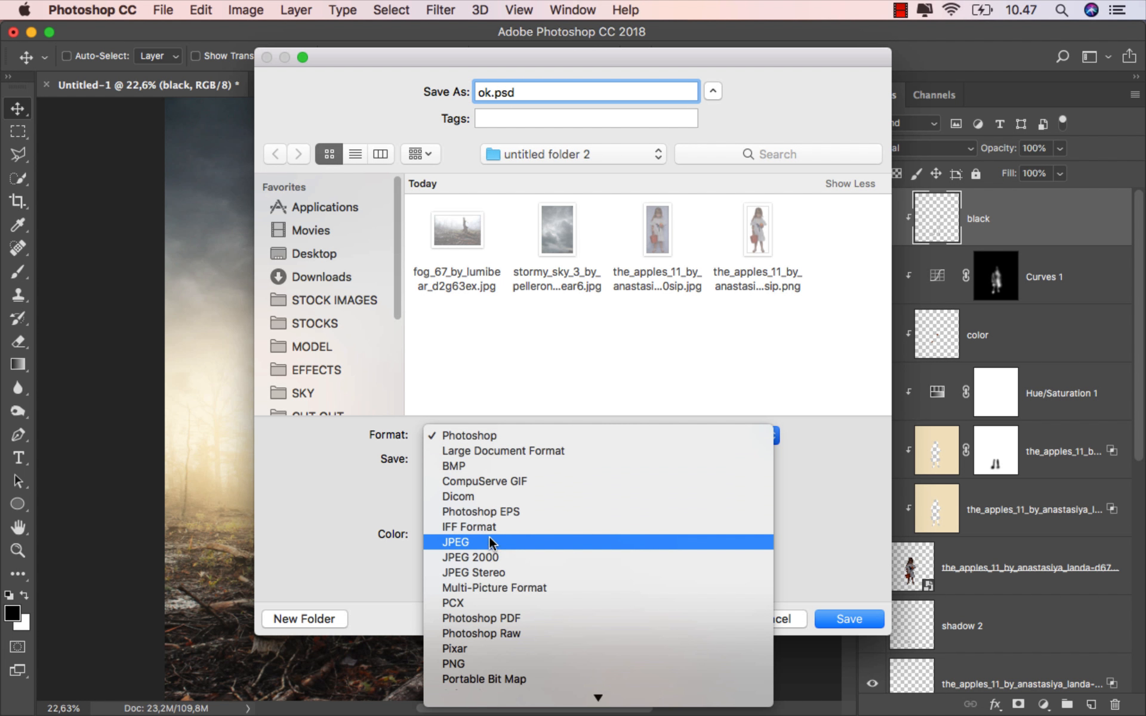
click(575, 540)
click(846, 619)
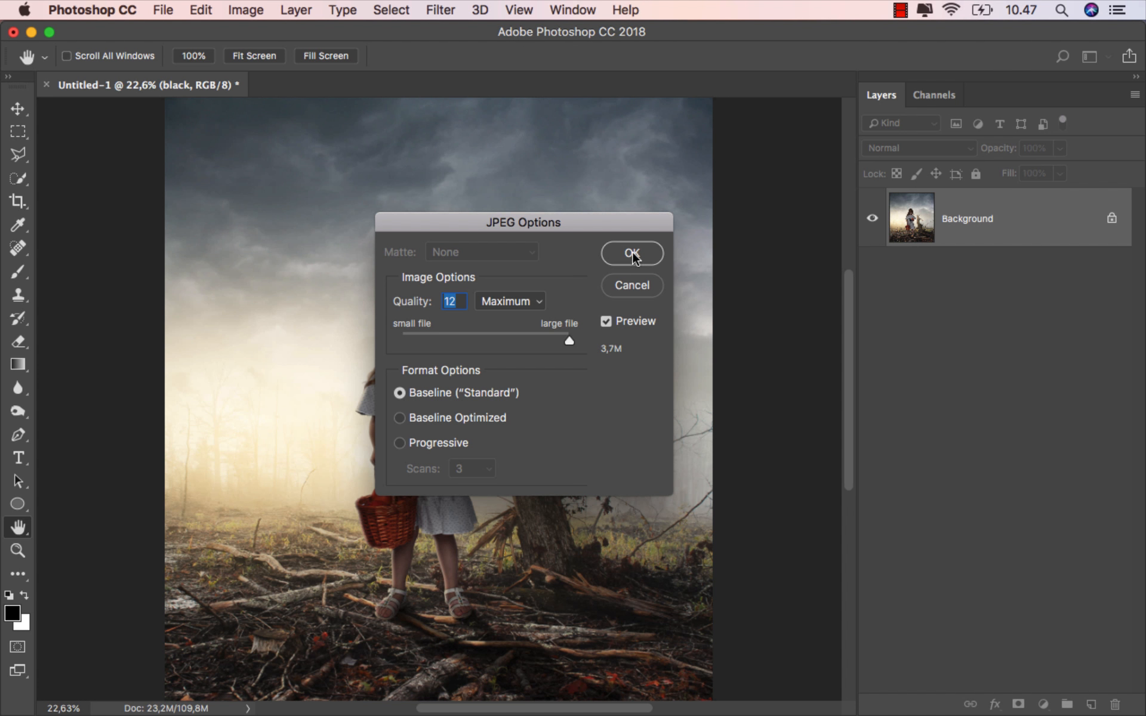
click(632, 252)
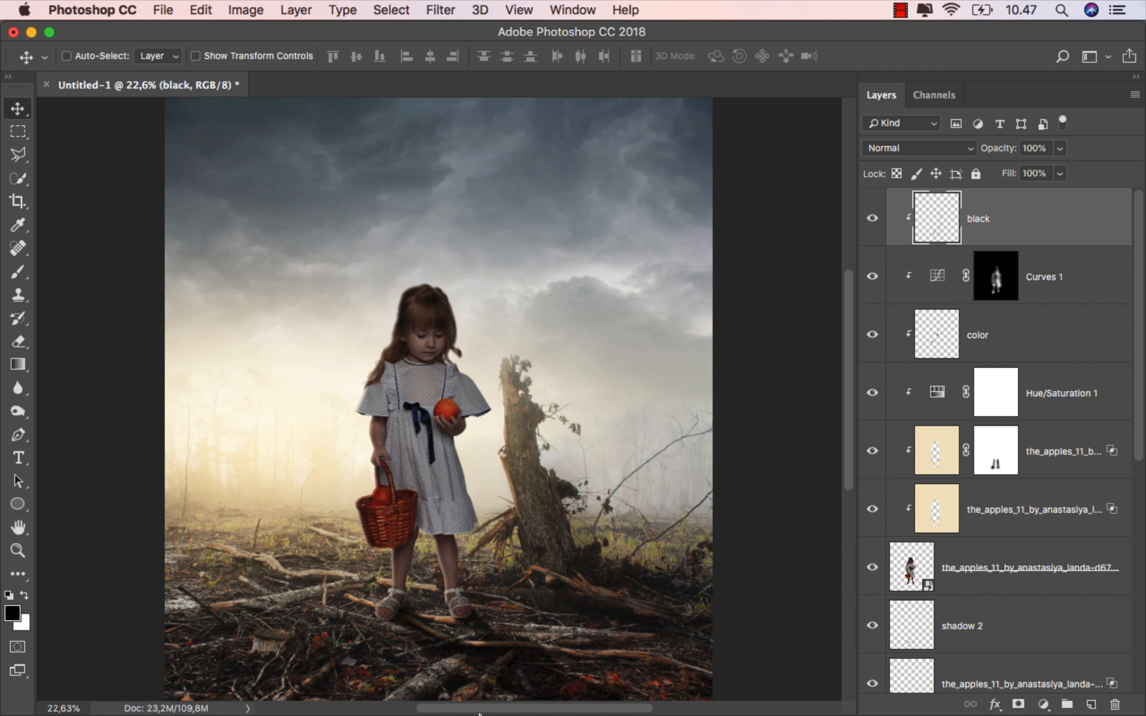
Step: Switch to Finder and preview the saved ok.jpg in untitled folder 2
click(463, 684)
click(589, 260)
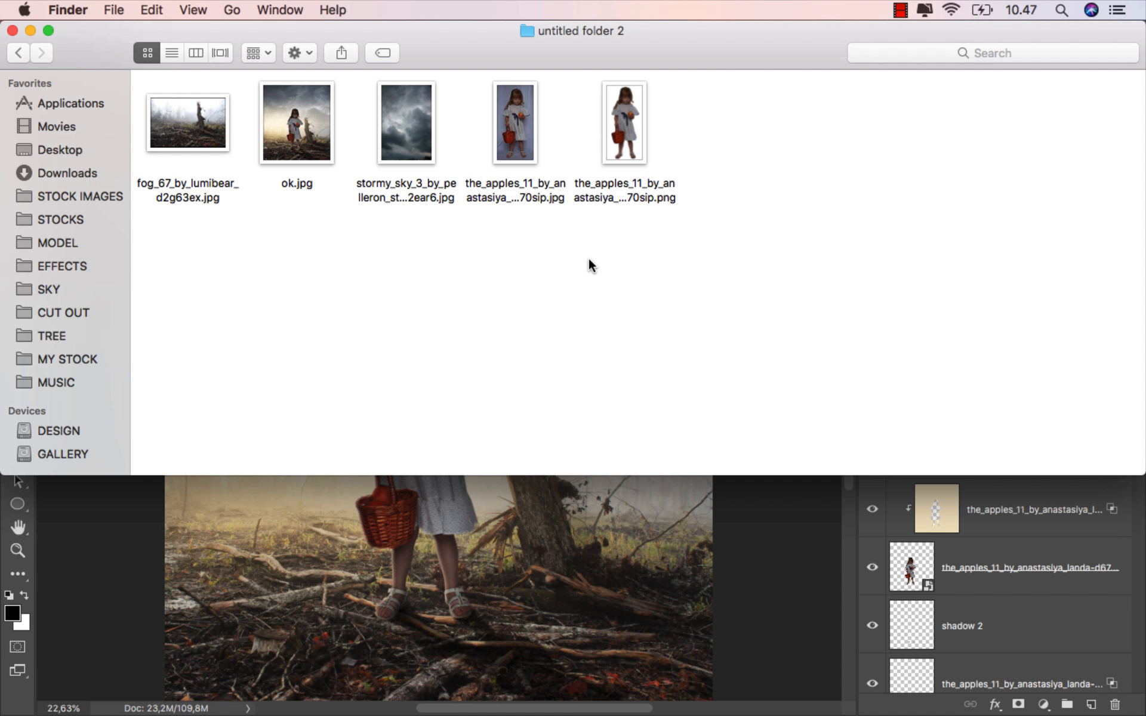
click(299, 126)
key(space)
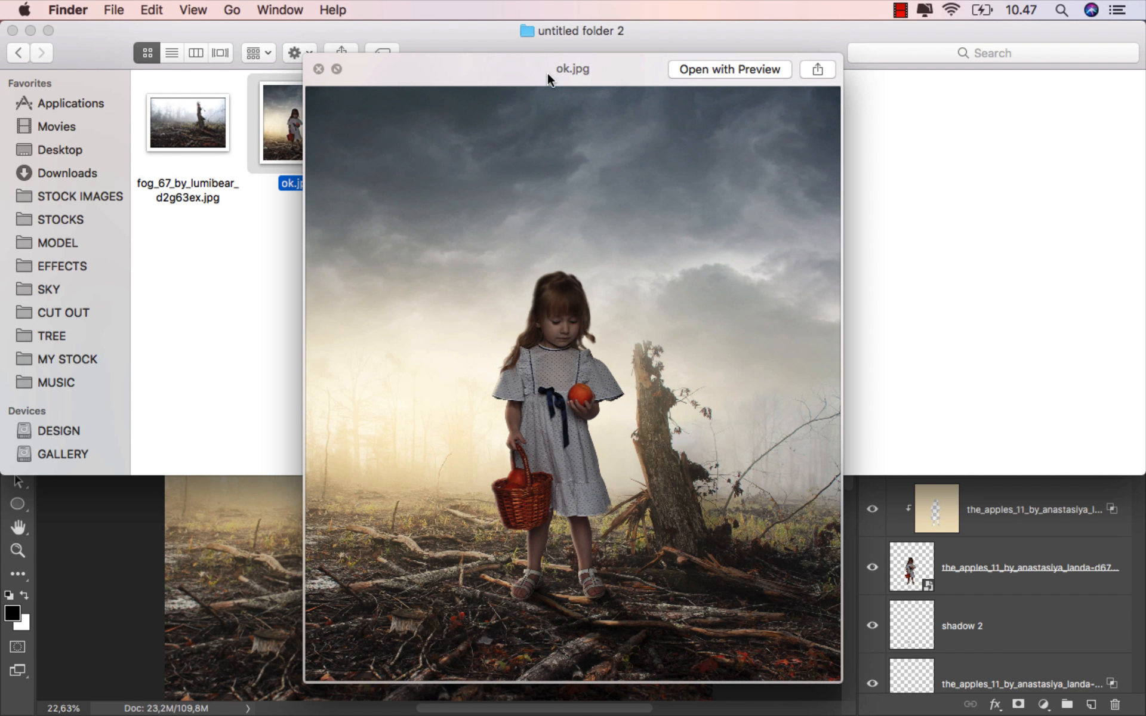